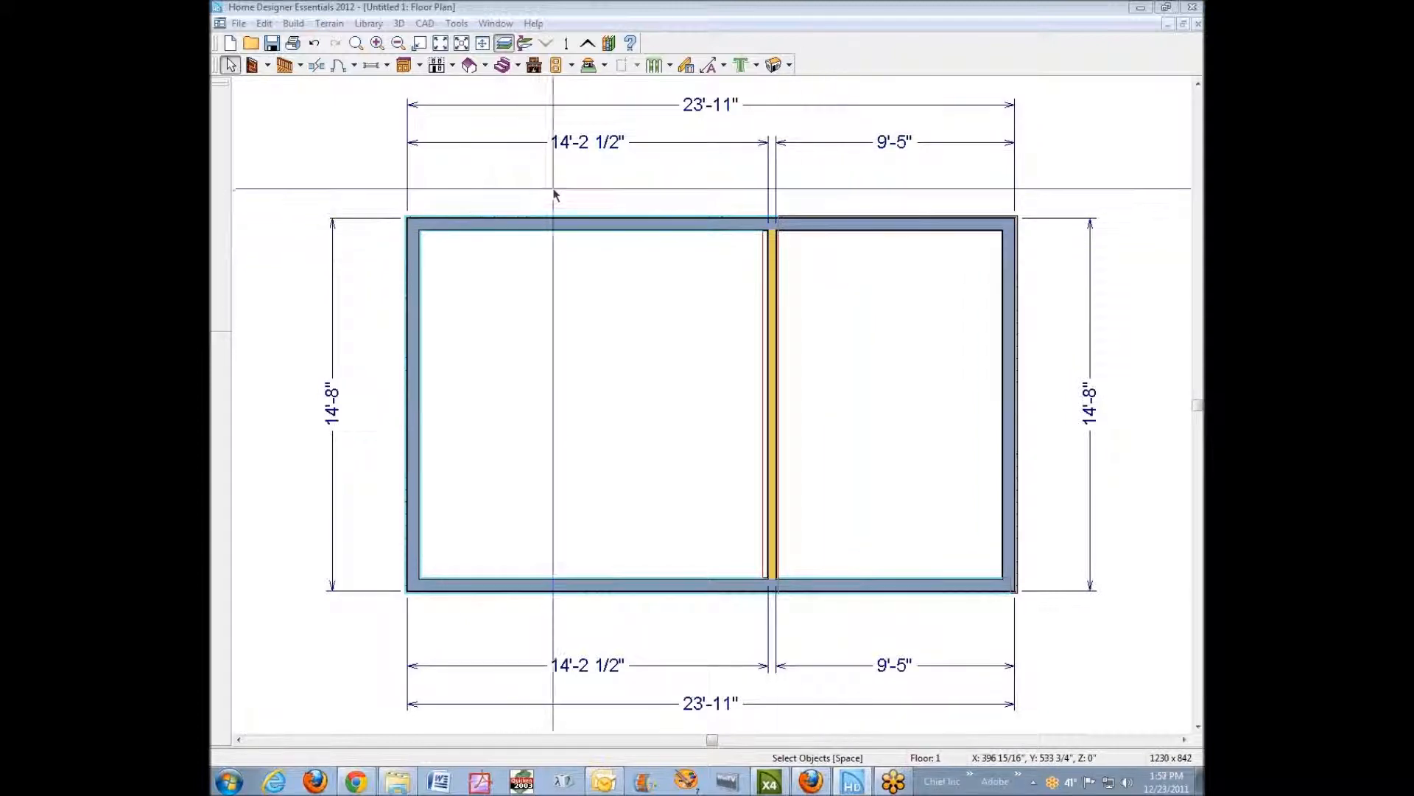
Review the floor and ceiling height settings of both ground-floor rooms without changing them.
double_click(639, 359)
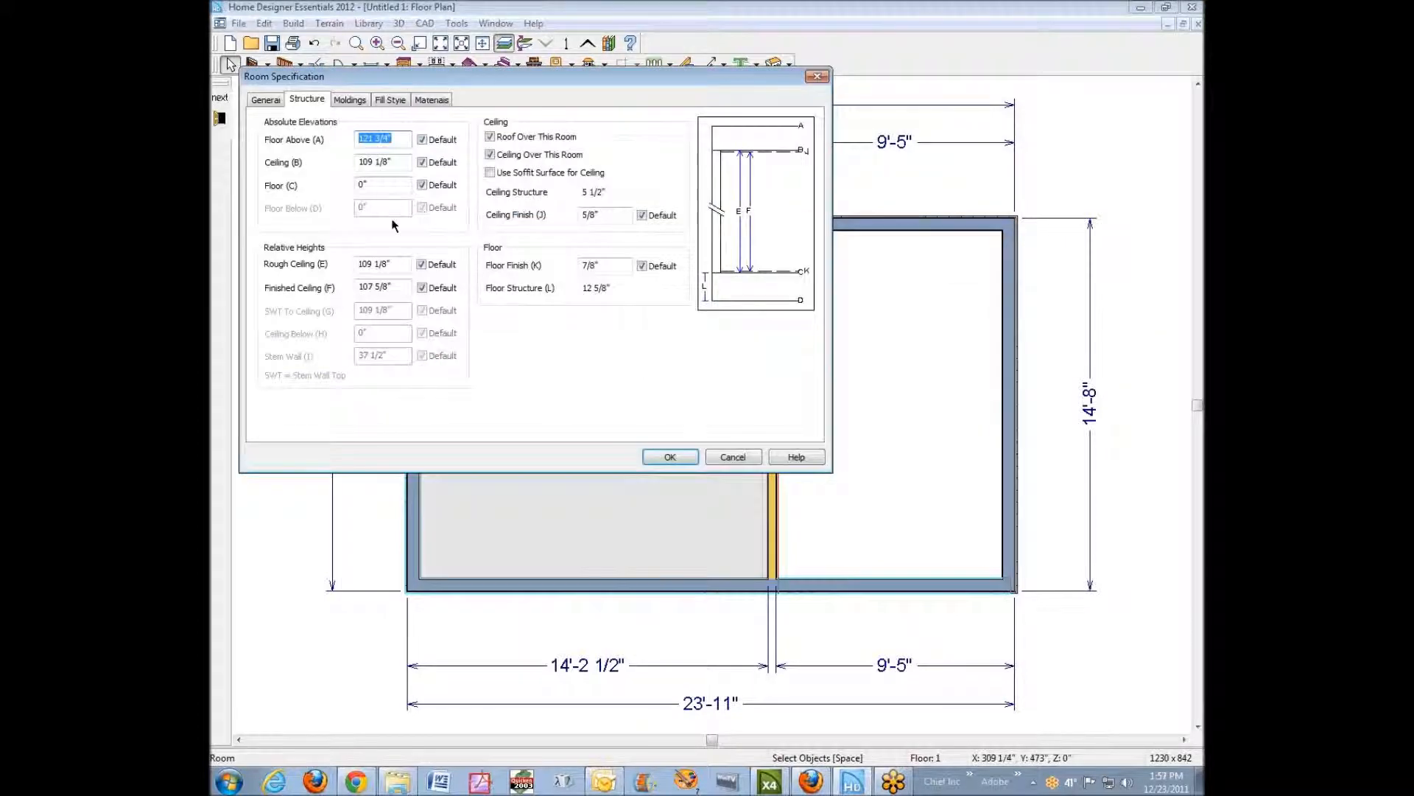
click(733, 457)
double_click(853, 445)
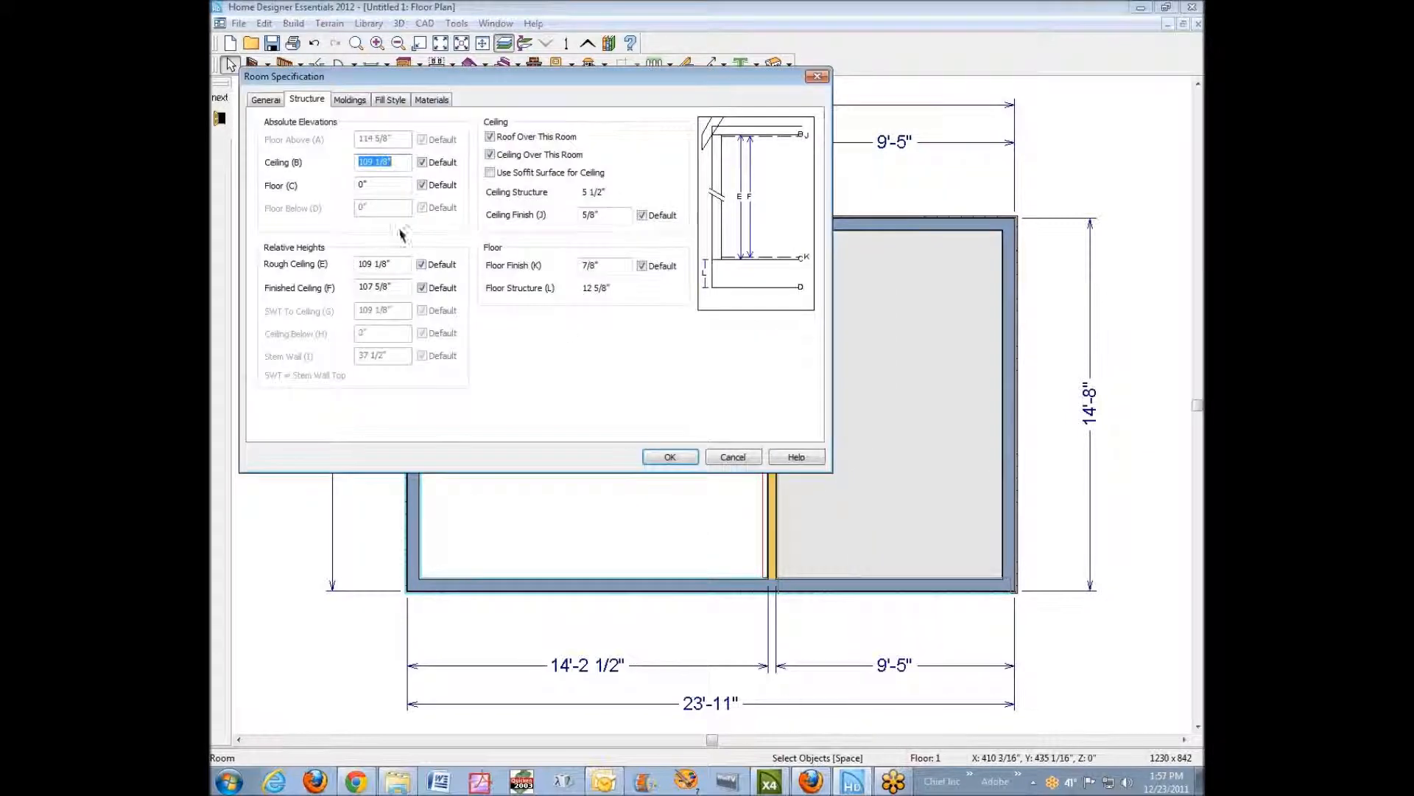
click(761, 457)
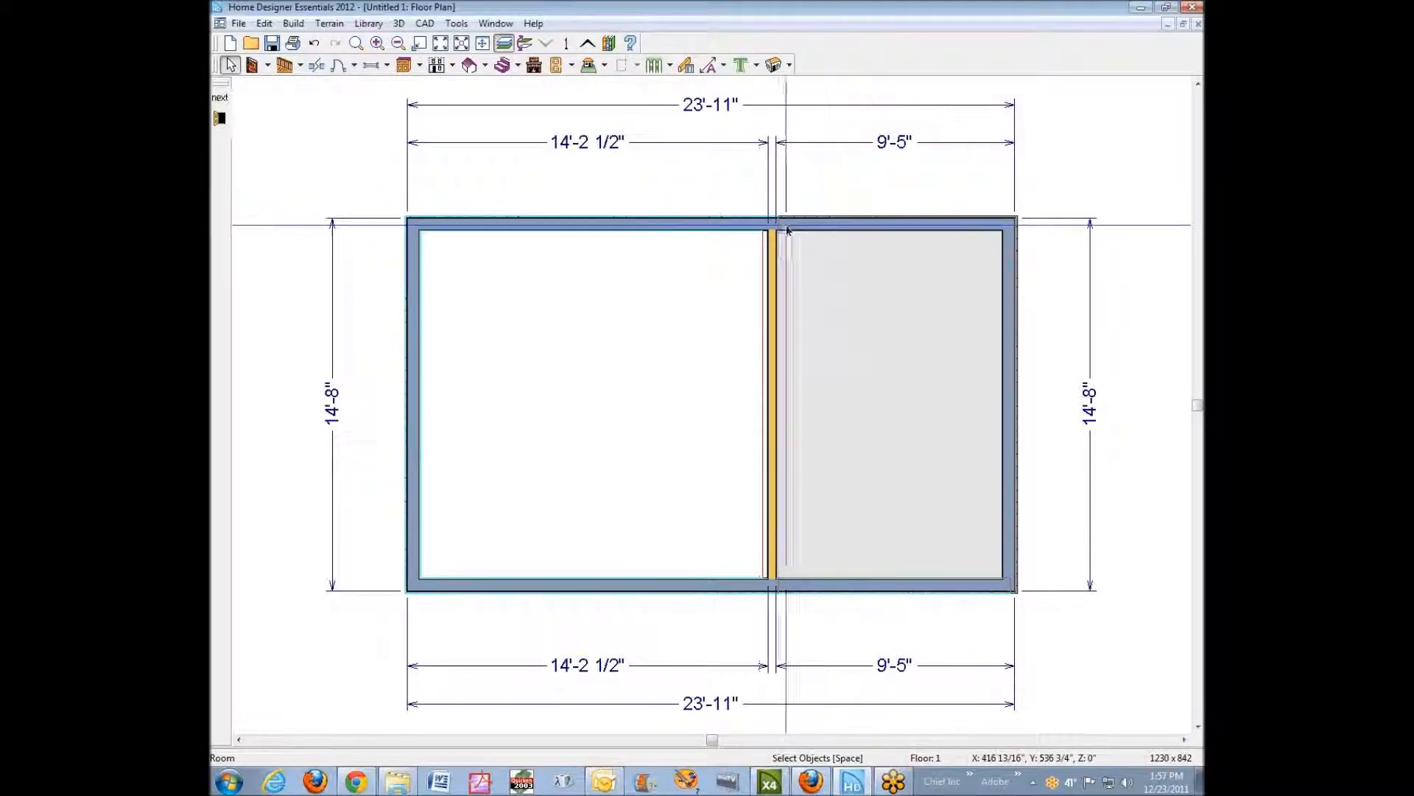
Examine where the upper exterior wall is split at the interior partition wall on floor 1.
scroll(783, 230, up, 2)
scroll(783, 230, up, 3)
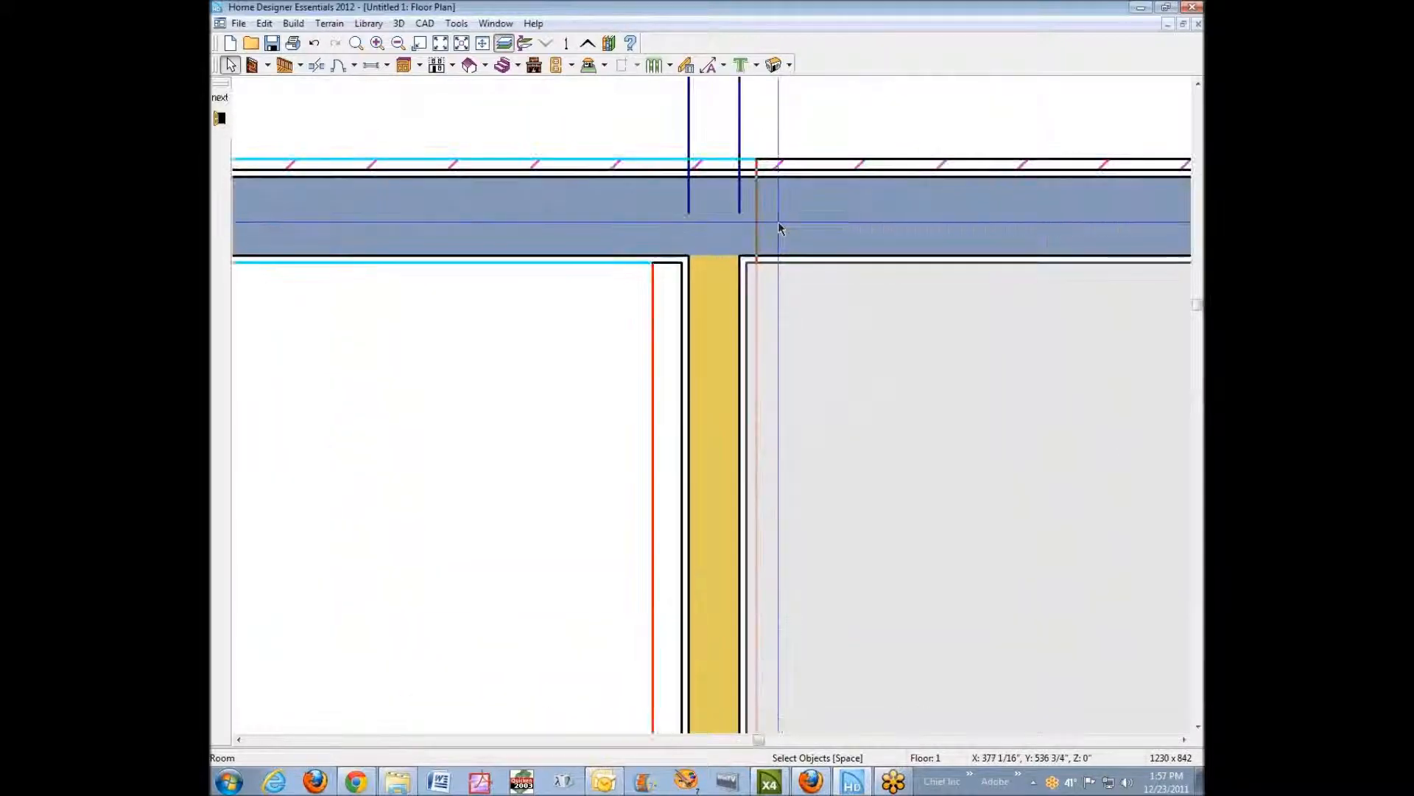
click(733, 216)
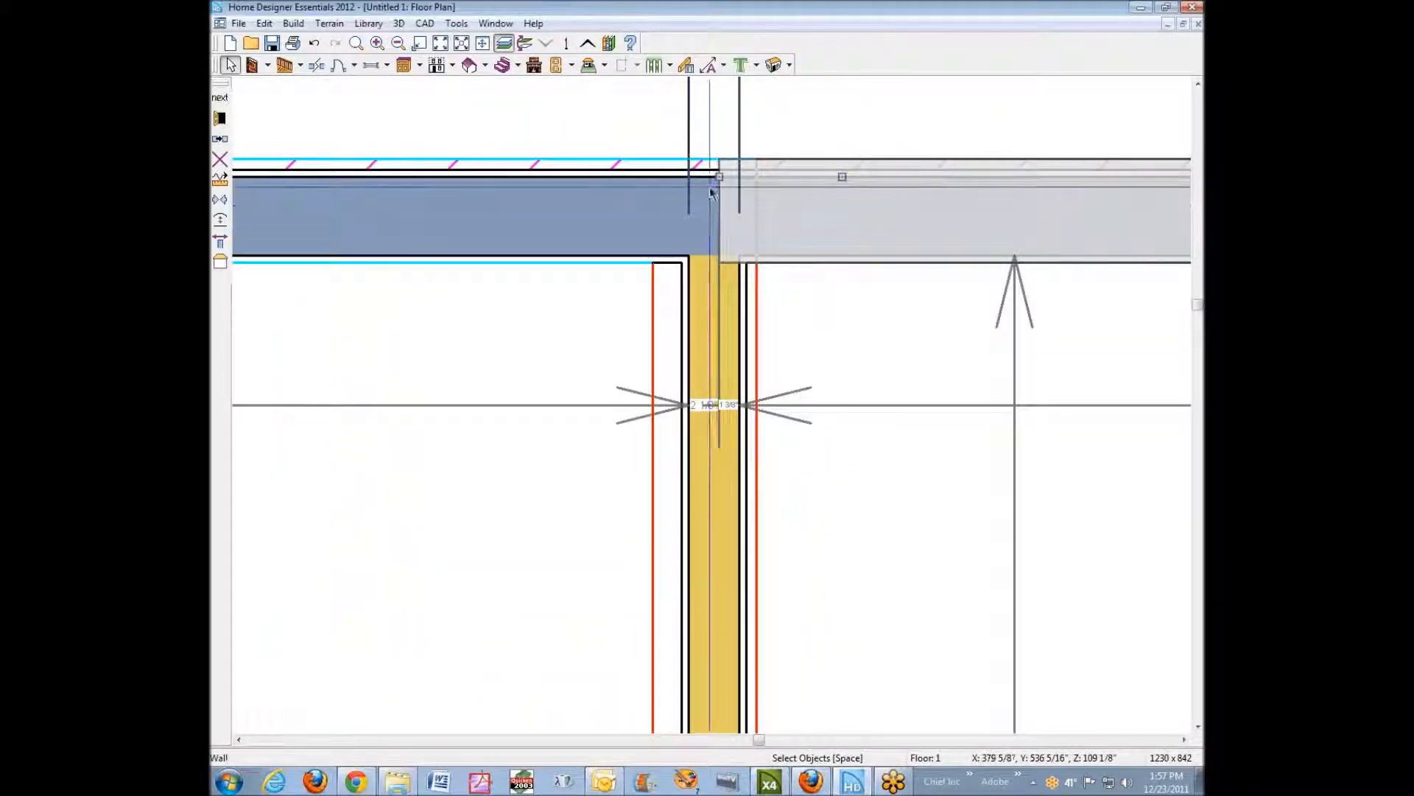
scroll(733, 216, down, 5)
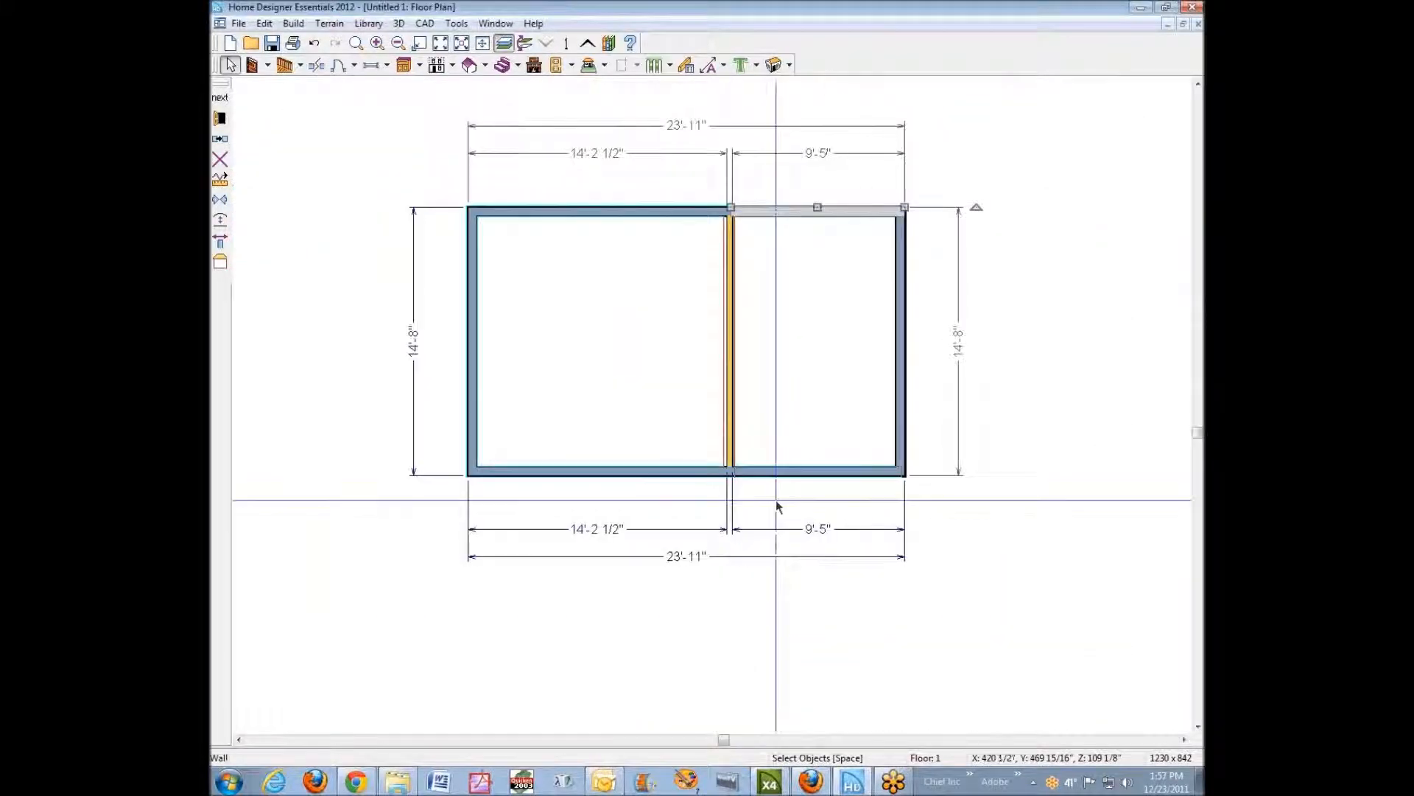
Check the roof options of the smaller room's lower exterior wall on floor 1.
click(788, 477)
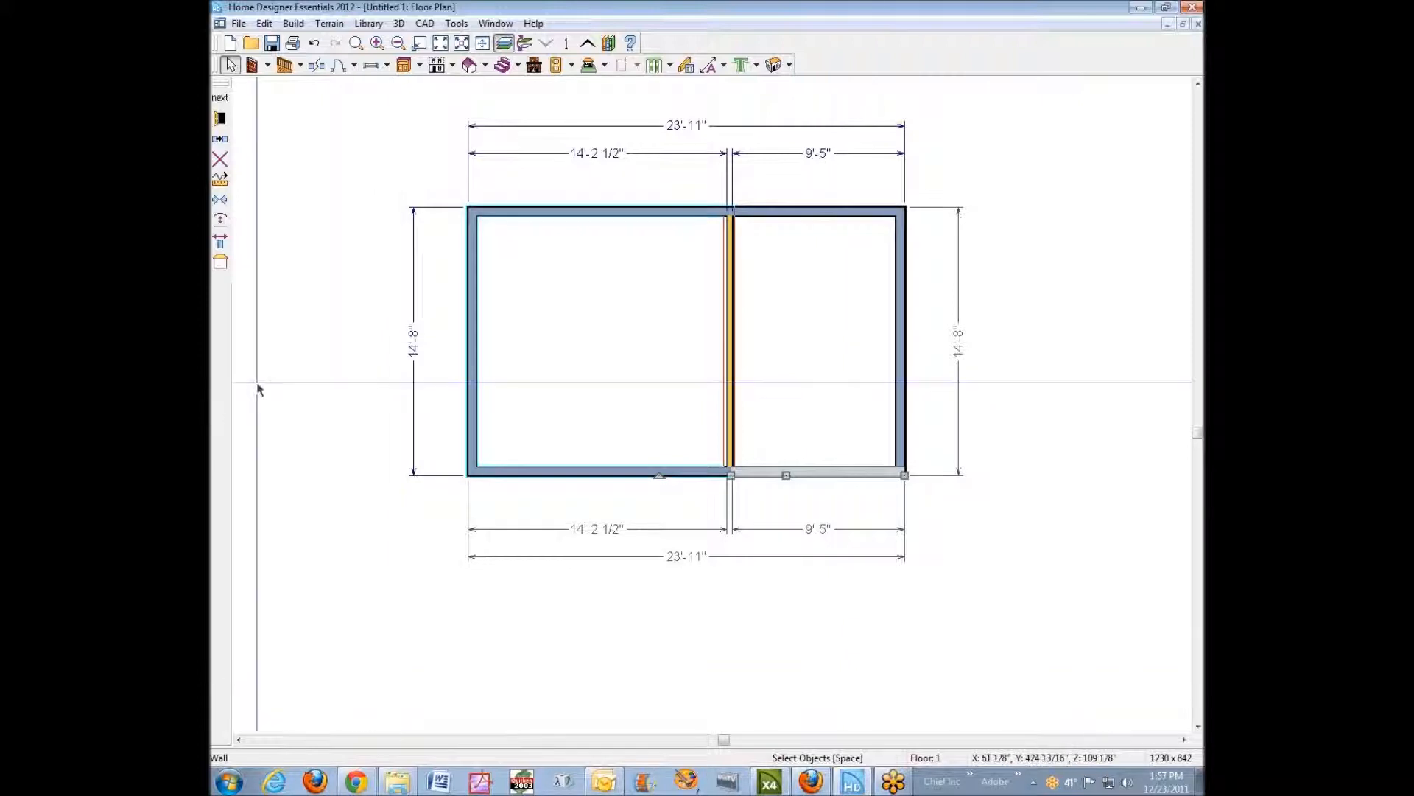
click(226, 123)
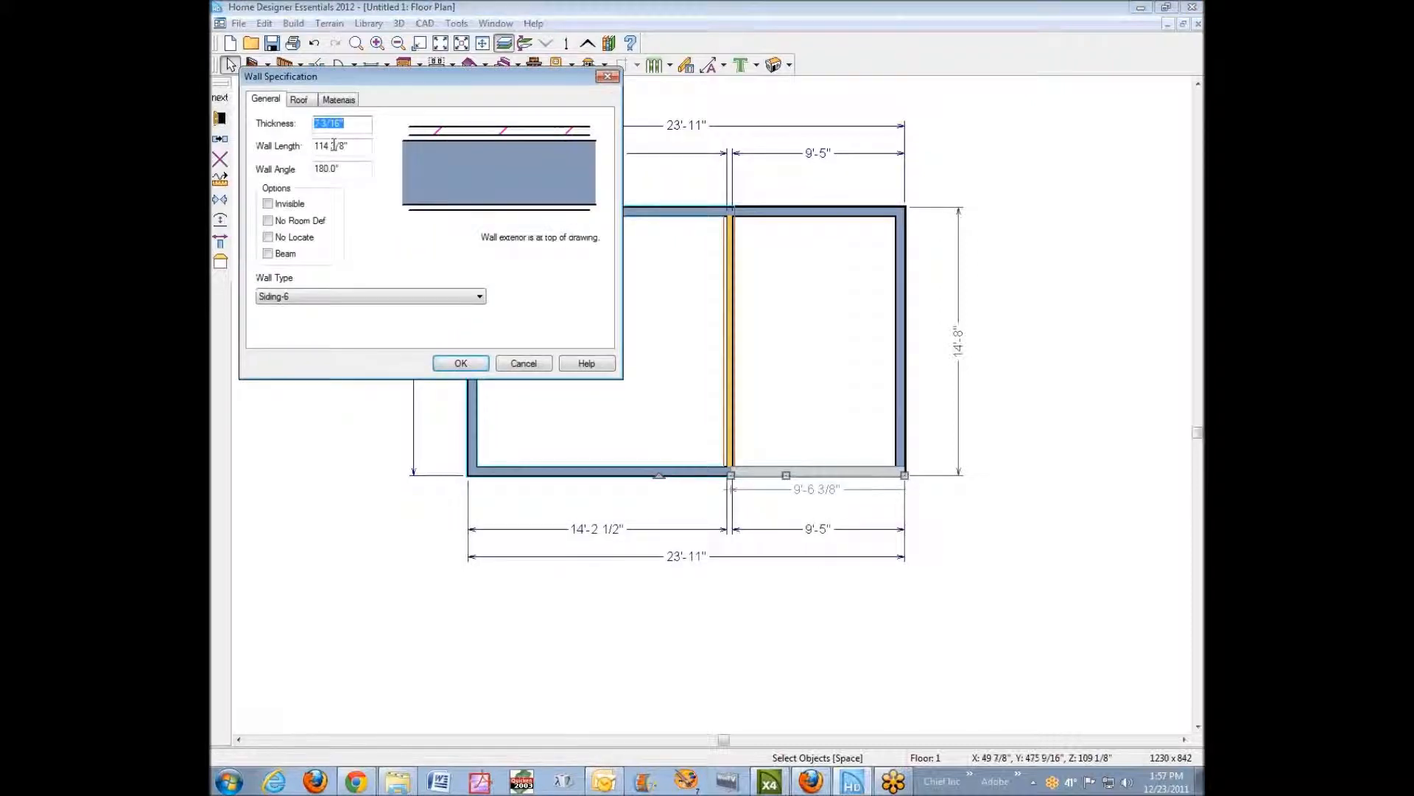
click(301, 104)
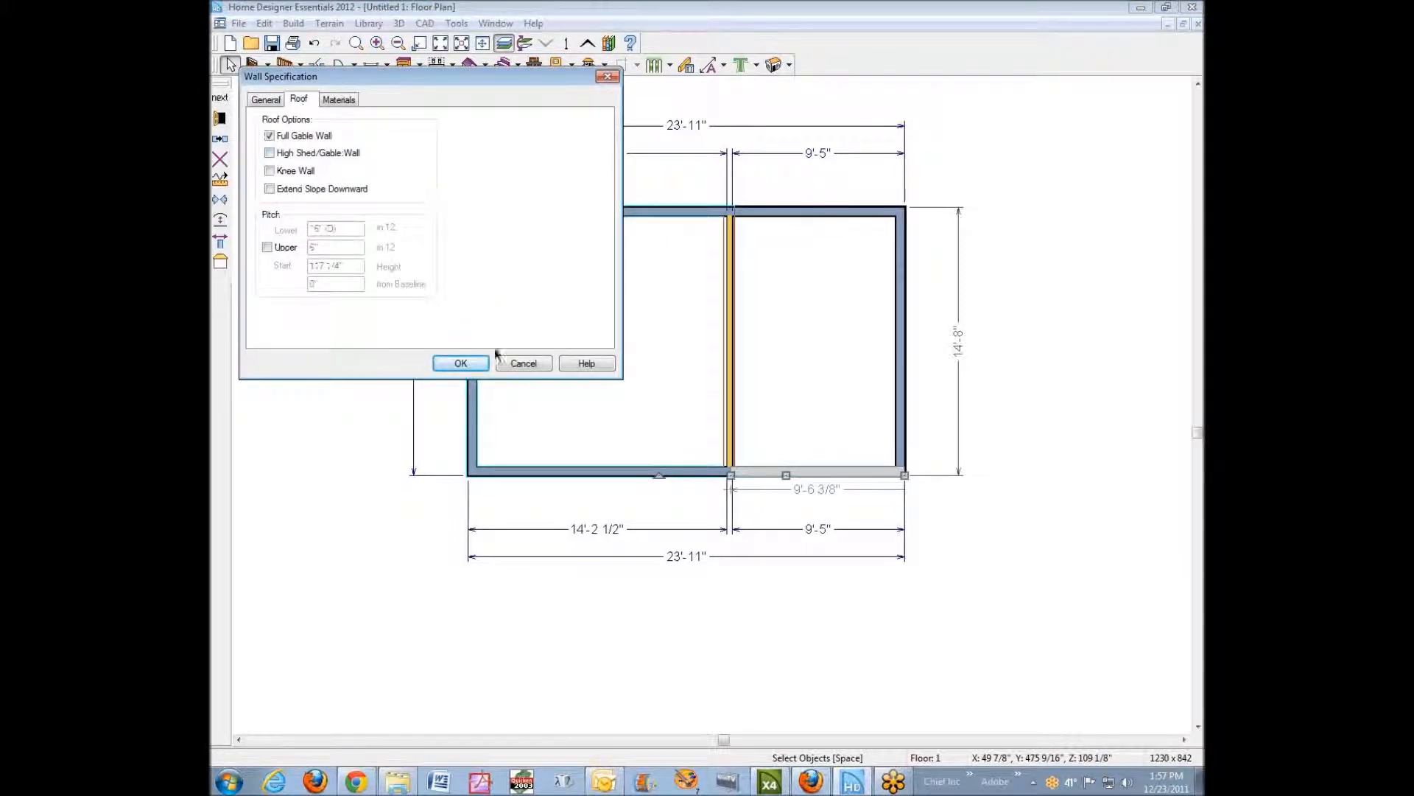
click(516, 361)
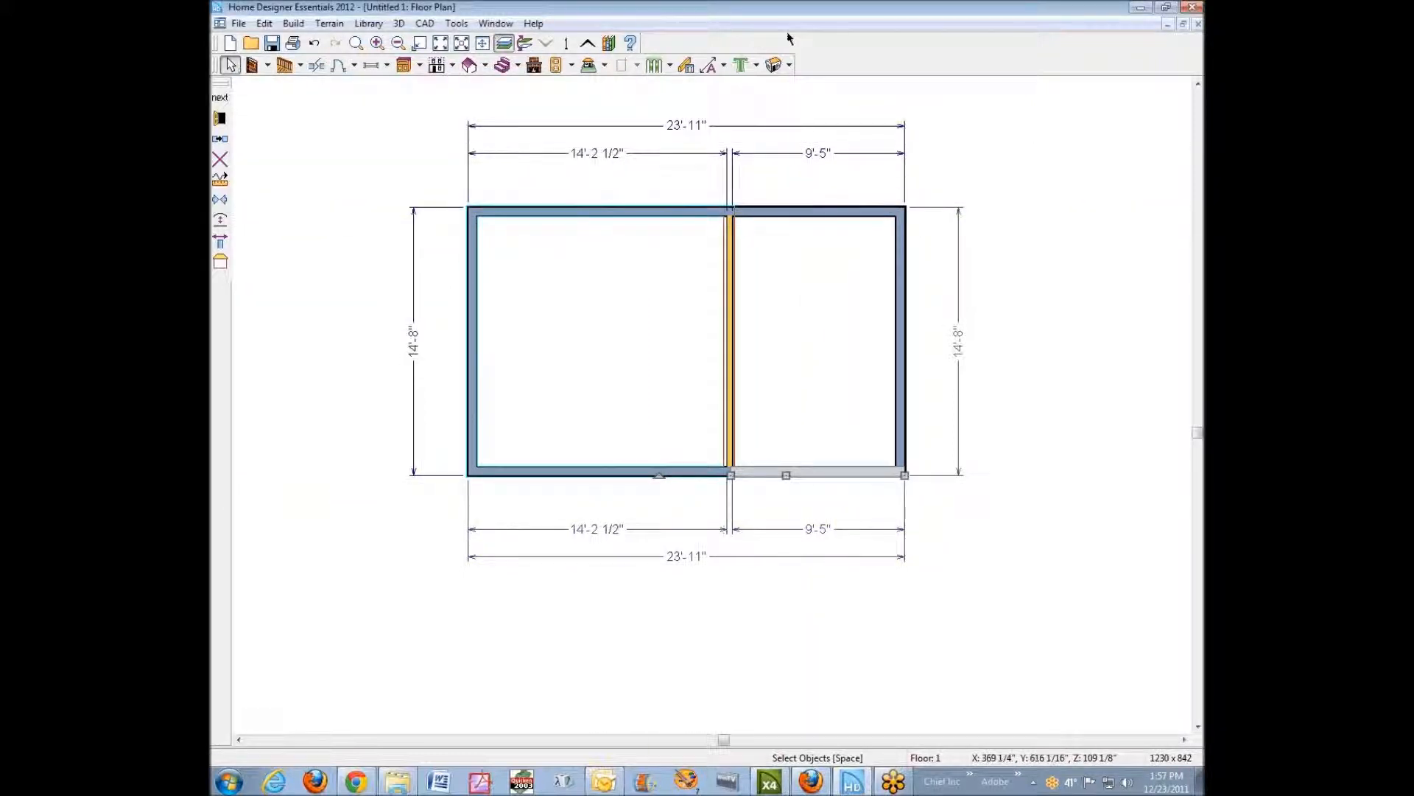
Go up to floor 2 and check the roof options of the living area's lower exterior wall.
click(589, 44)
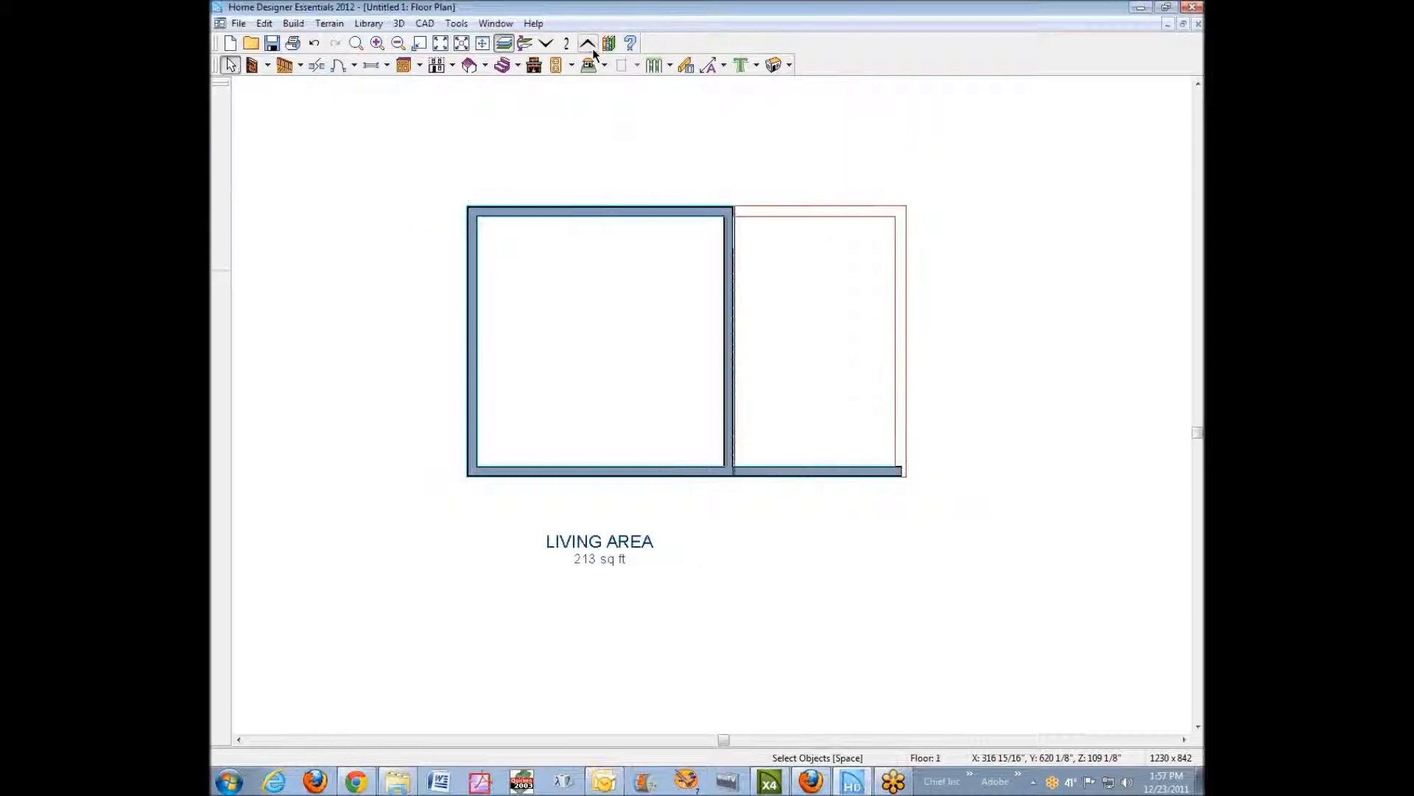
click(673, 213)
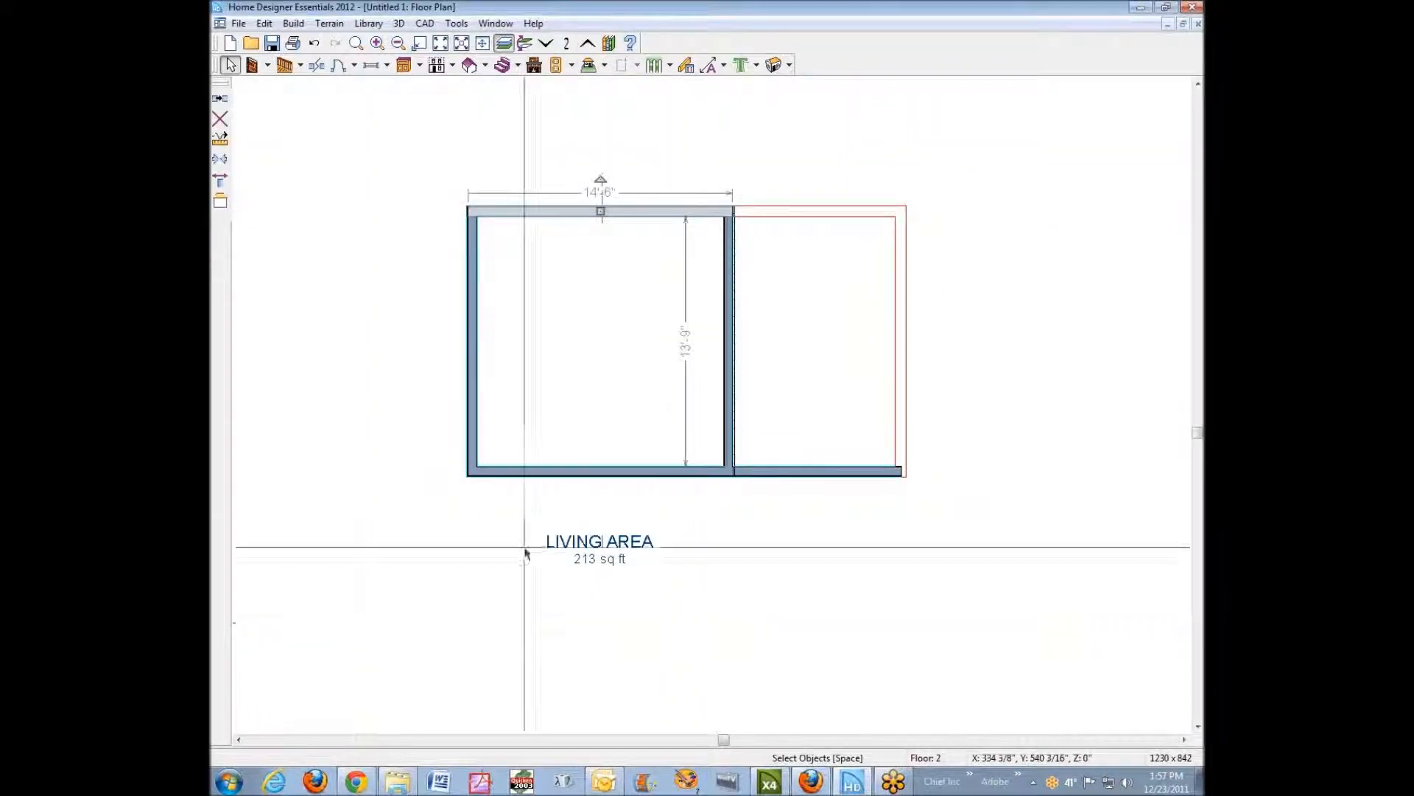
click(622, 471)
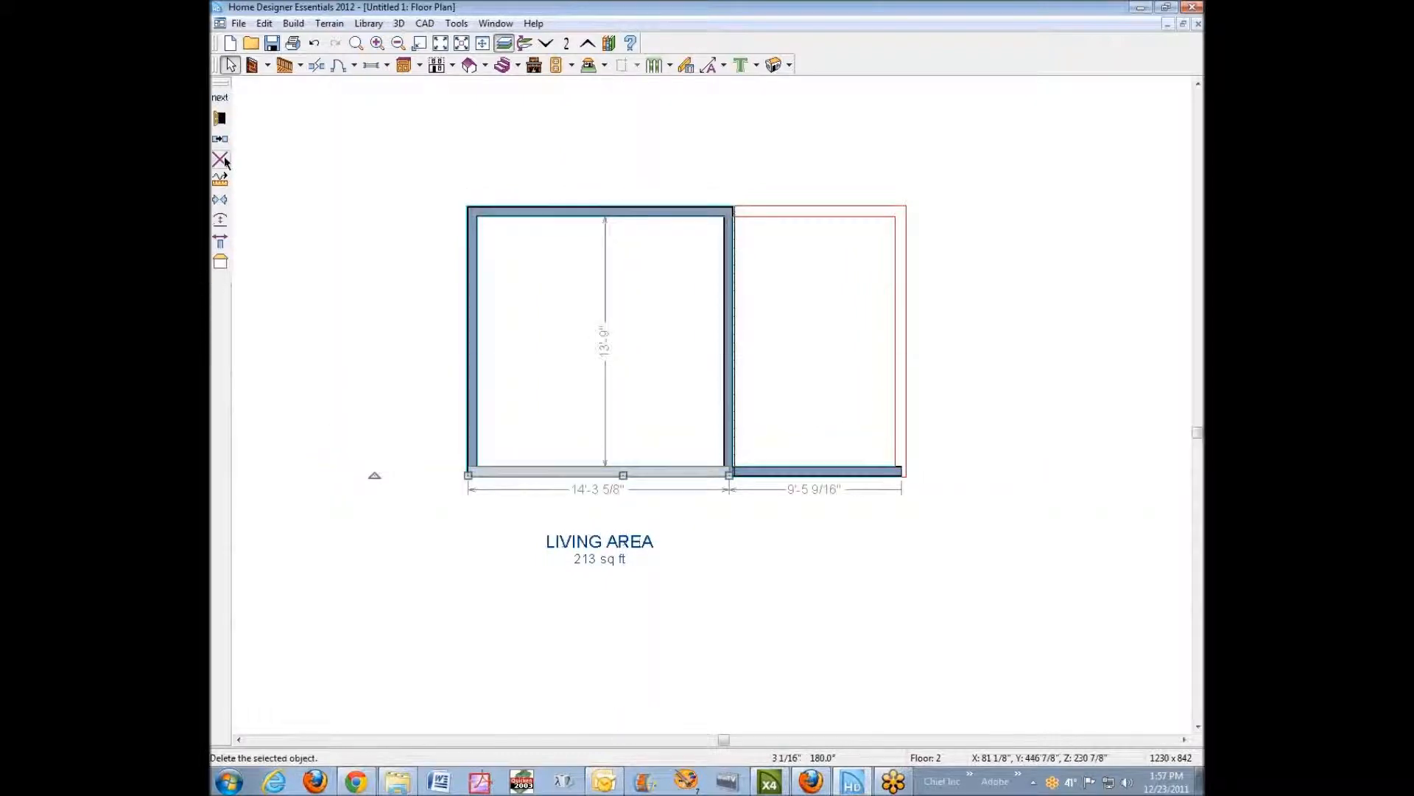
click(220, 119)
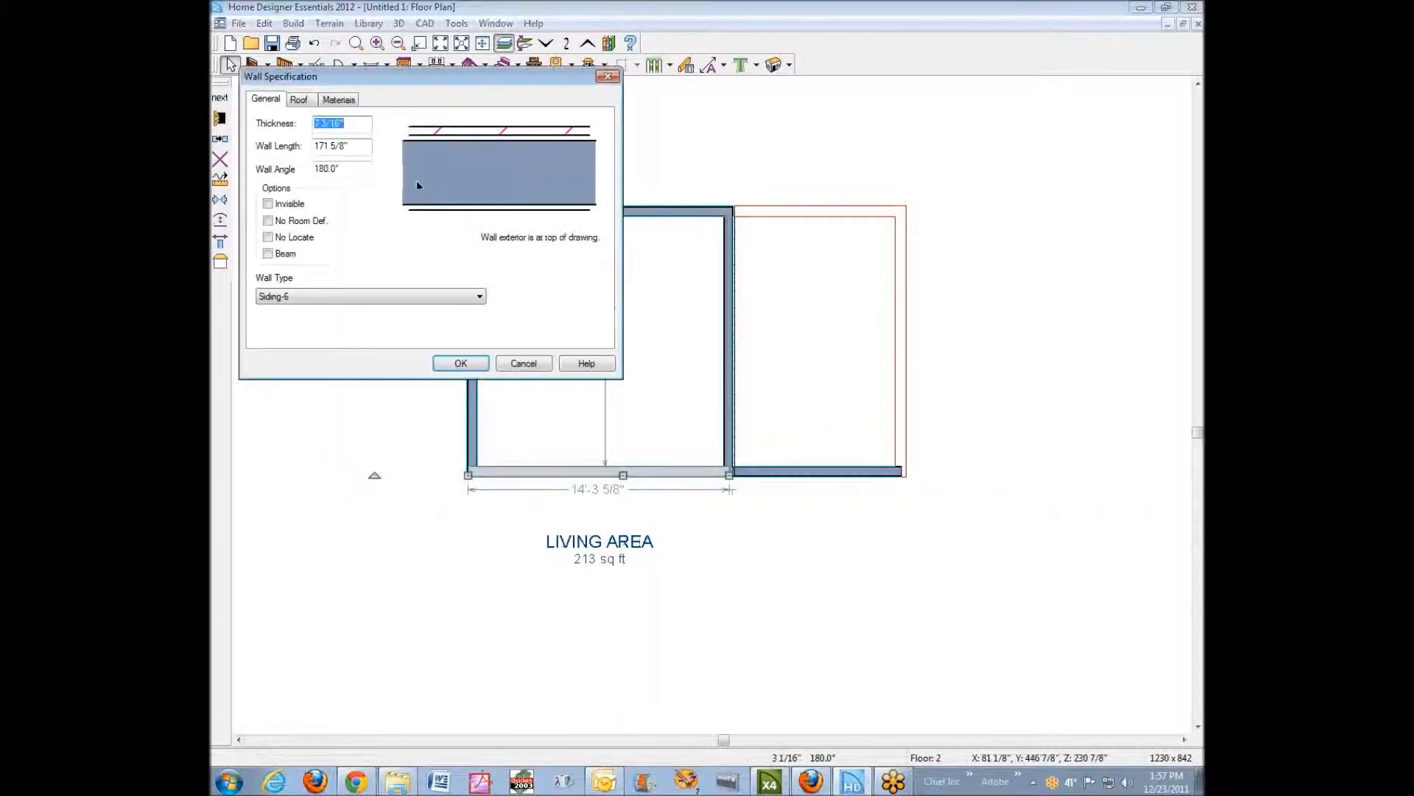
click(299, 100)
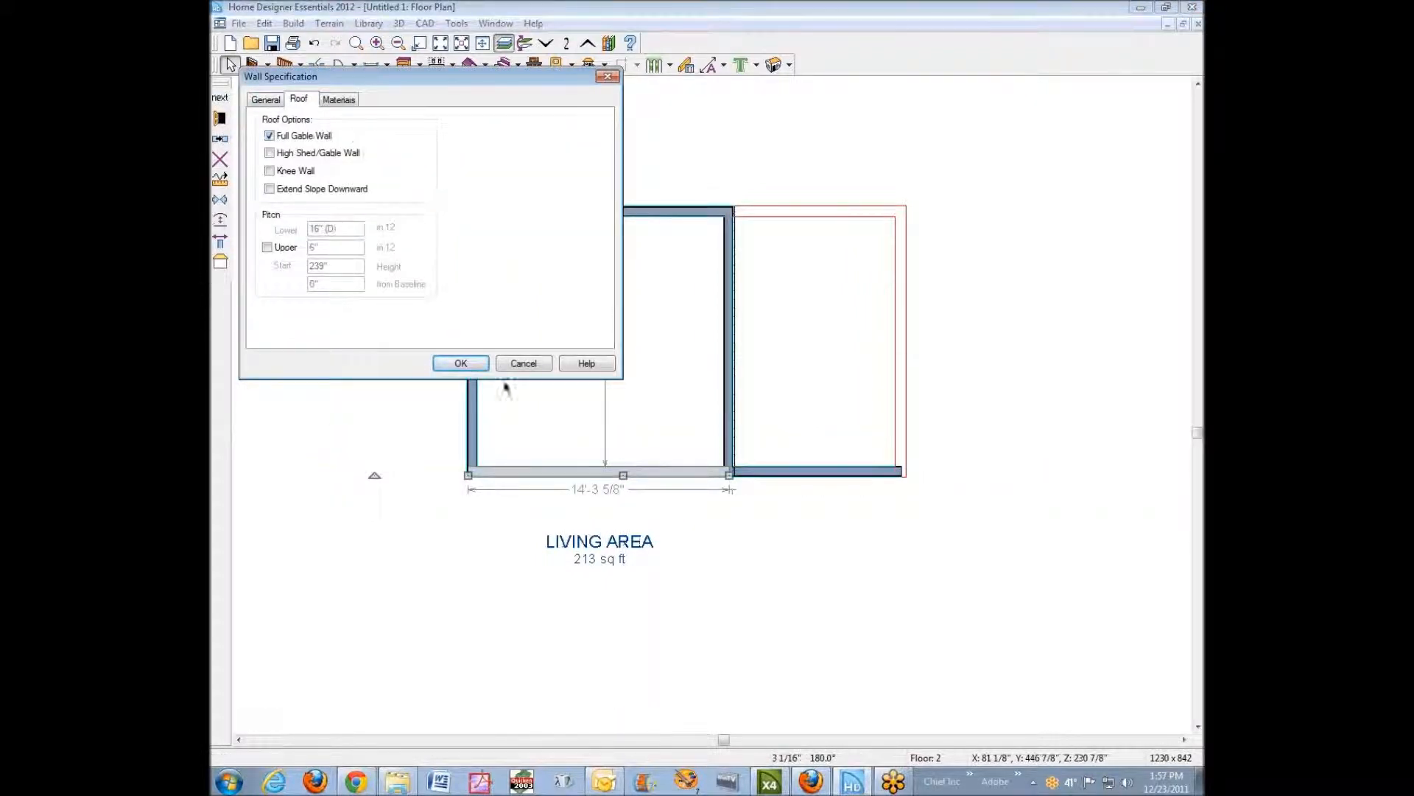
click(476, 364)
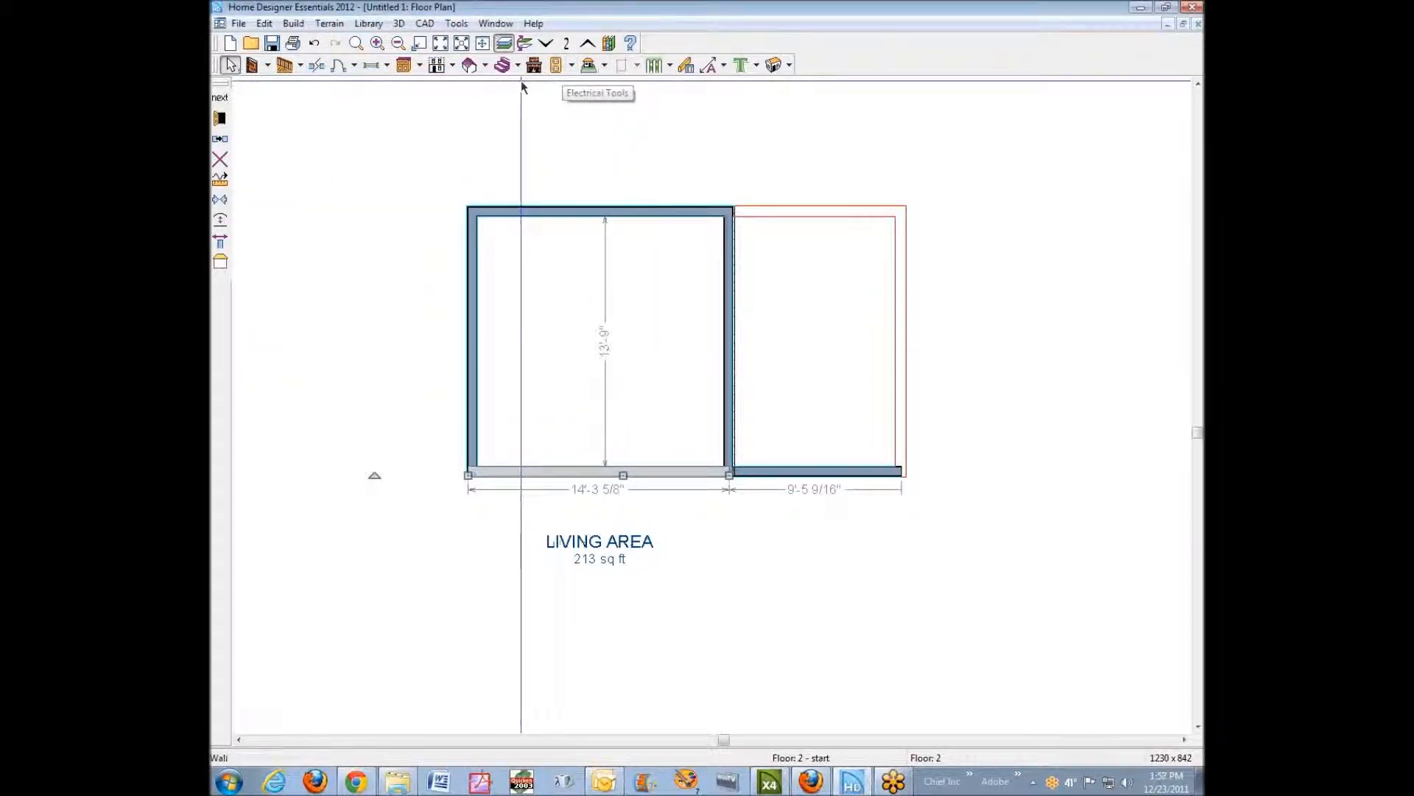
click(485, 66)
click(507, 87)
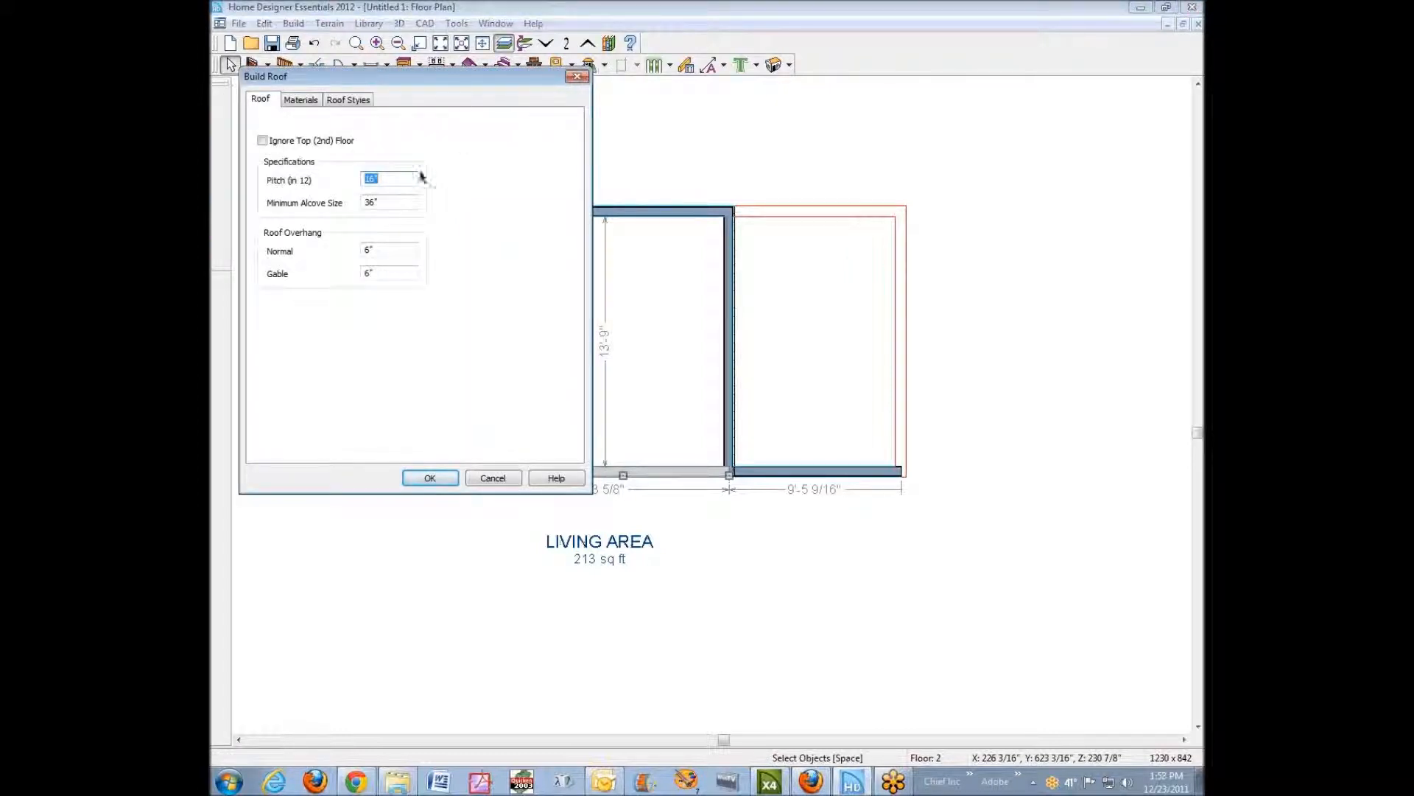
click(495, 477)
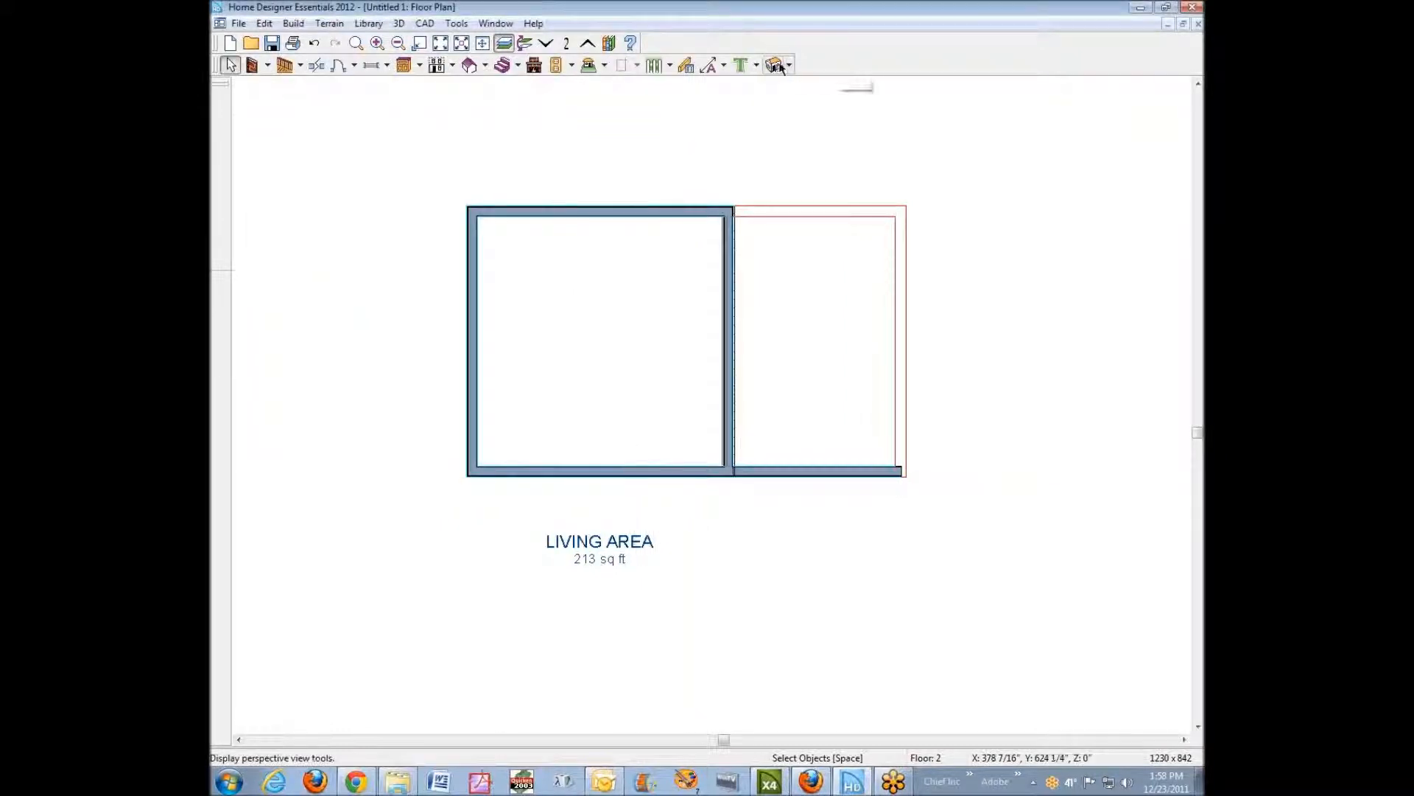
Create a Perspective Full Overview of the house and return to the floor plan.
click(775, 66)
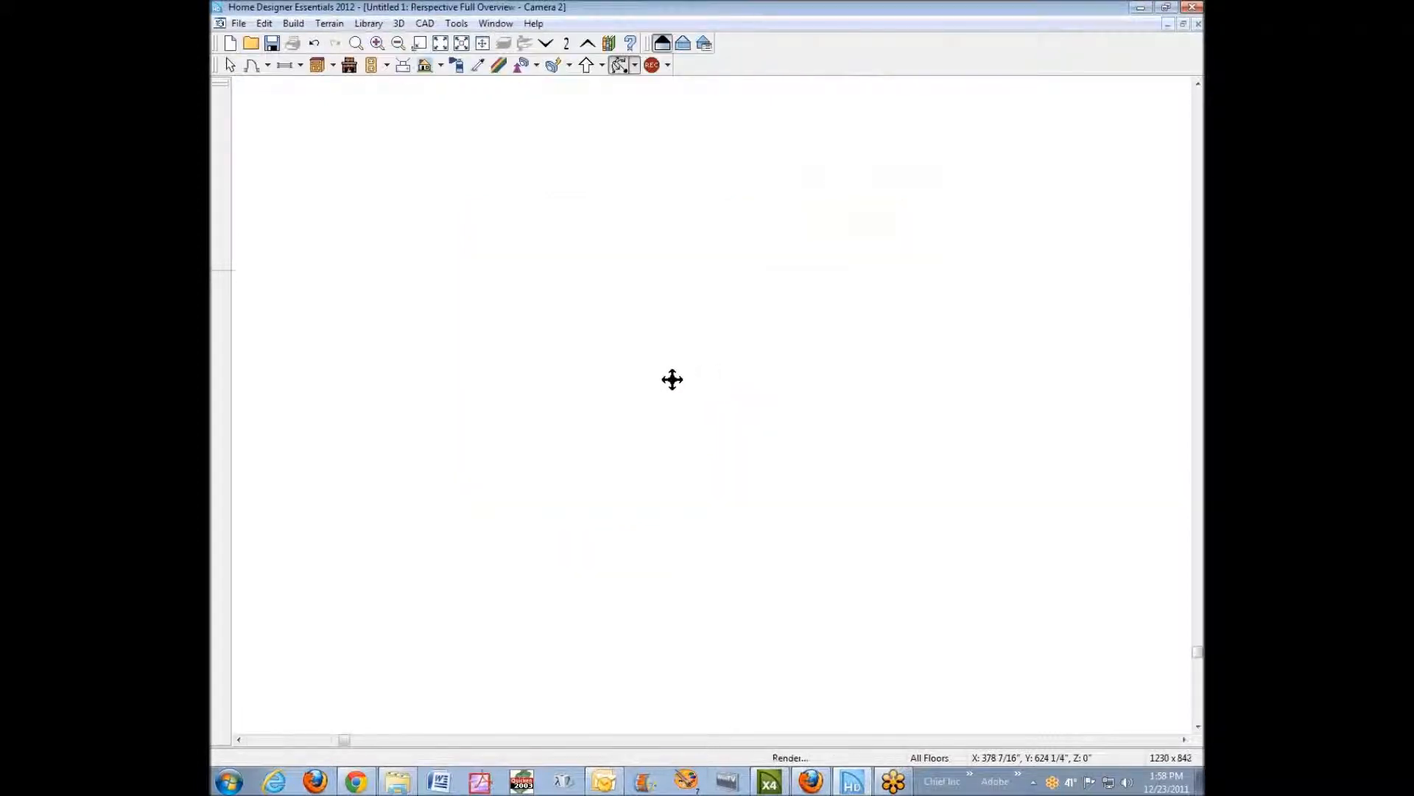
mouse_move(674, 379)
mouse_down()
mouse_move(670, 347)
mouse_move(720, 339)
mouse_move(688, 373)
mouse_up()
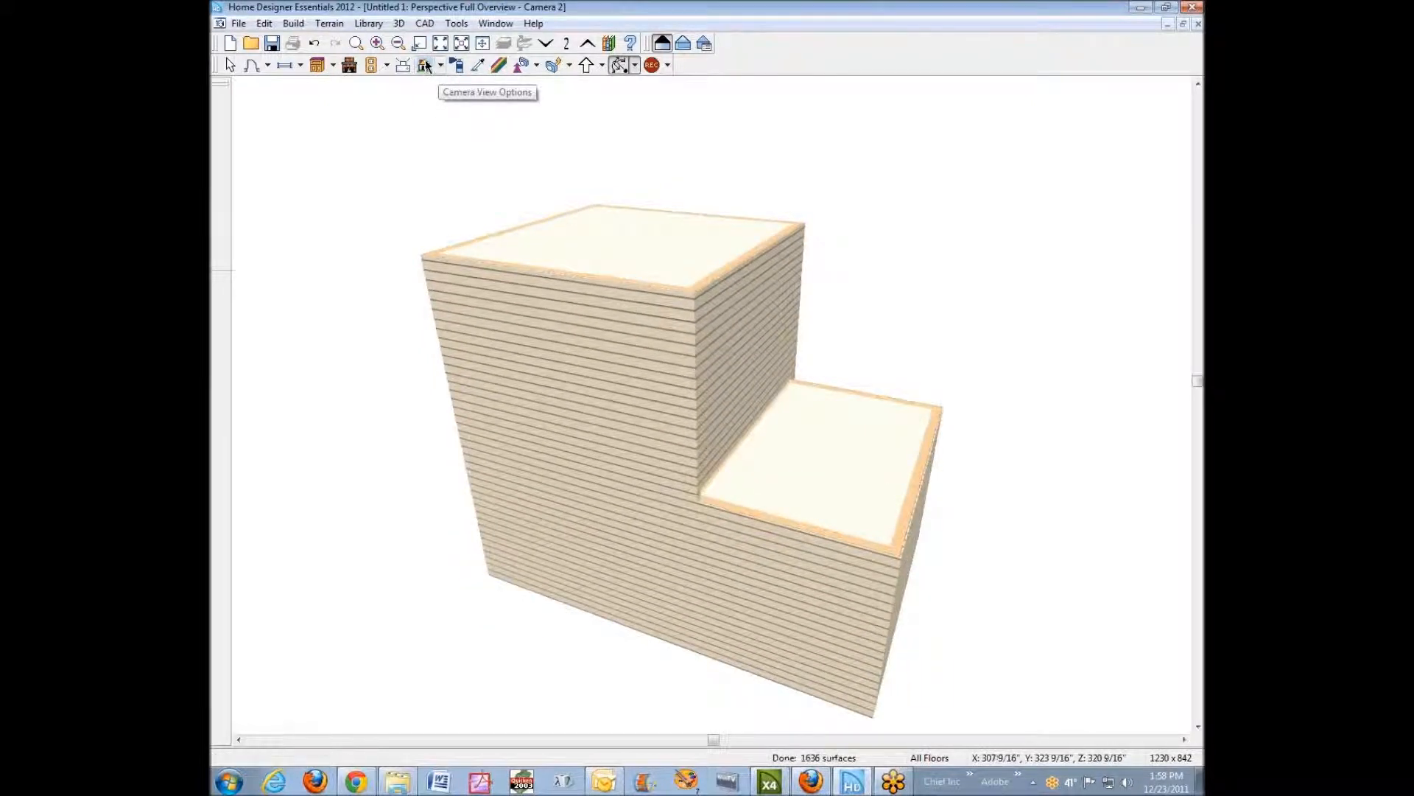
key(ctrl+w)
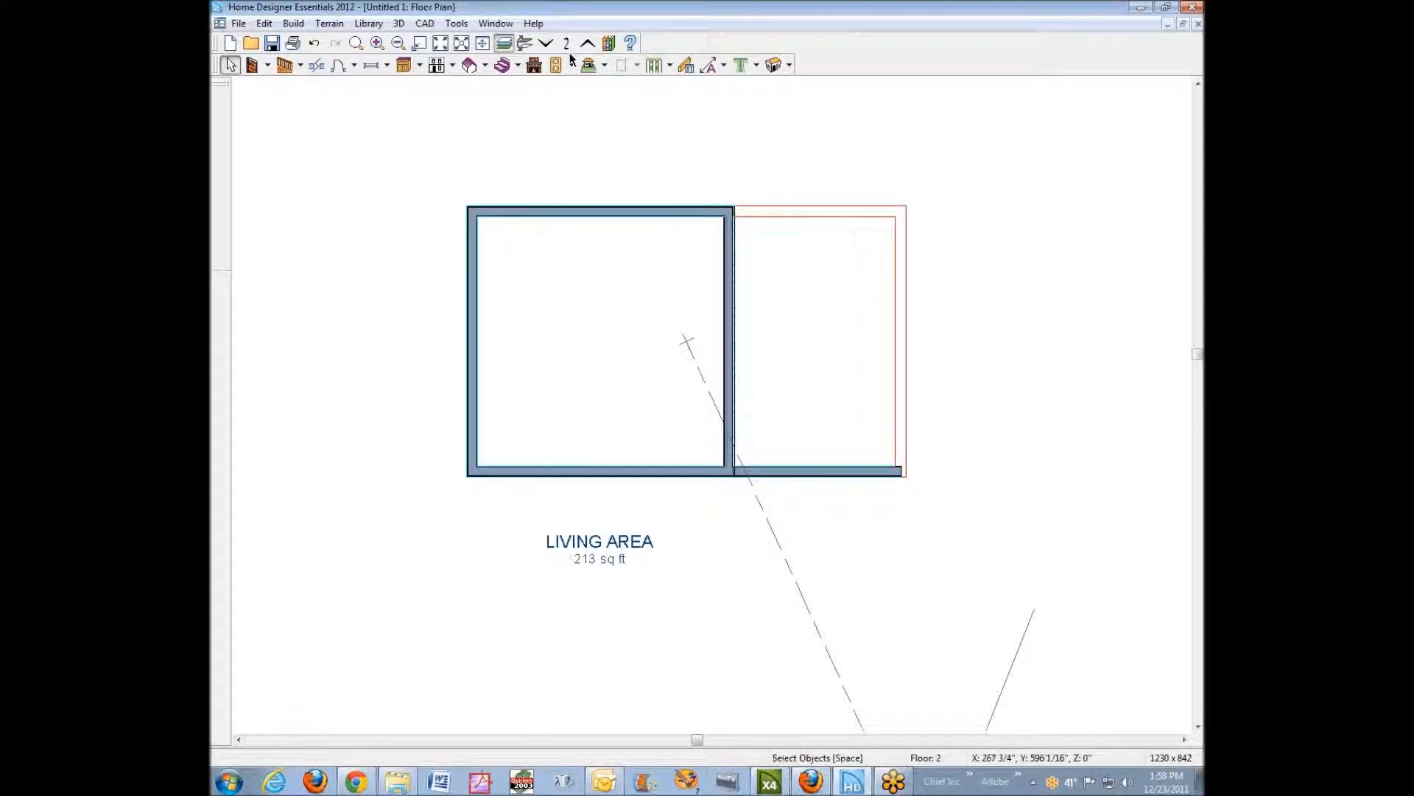
Build the roof with a 16 in 12 pitch and 6" normal and gable overhangs, and inspect it in the perspective overview.
click(479, 66)
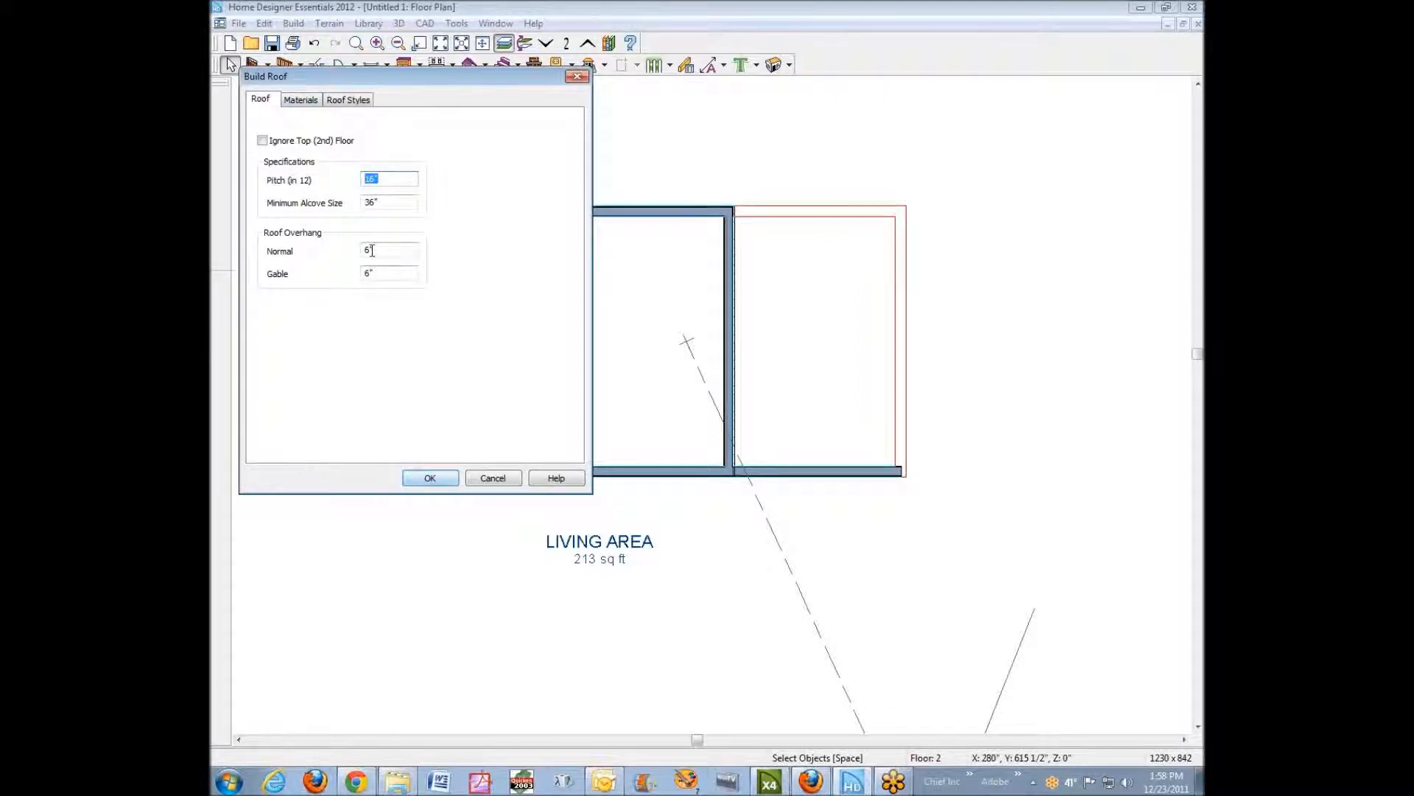
click(431, 478)
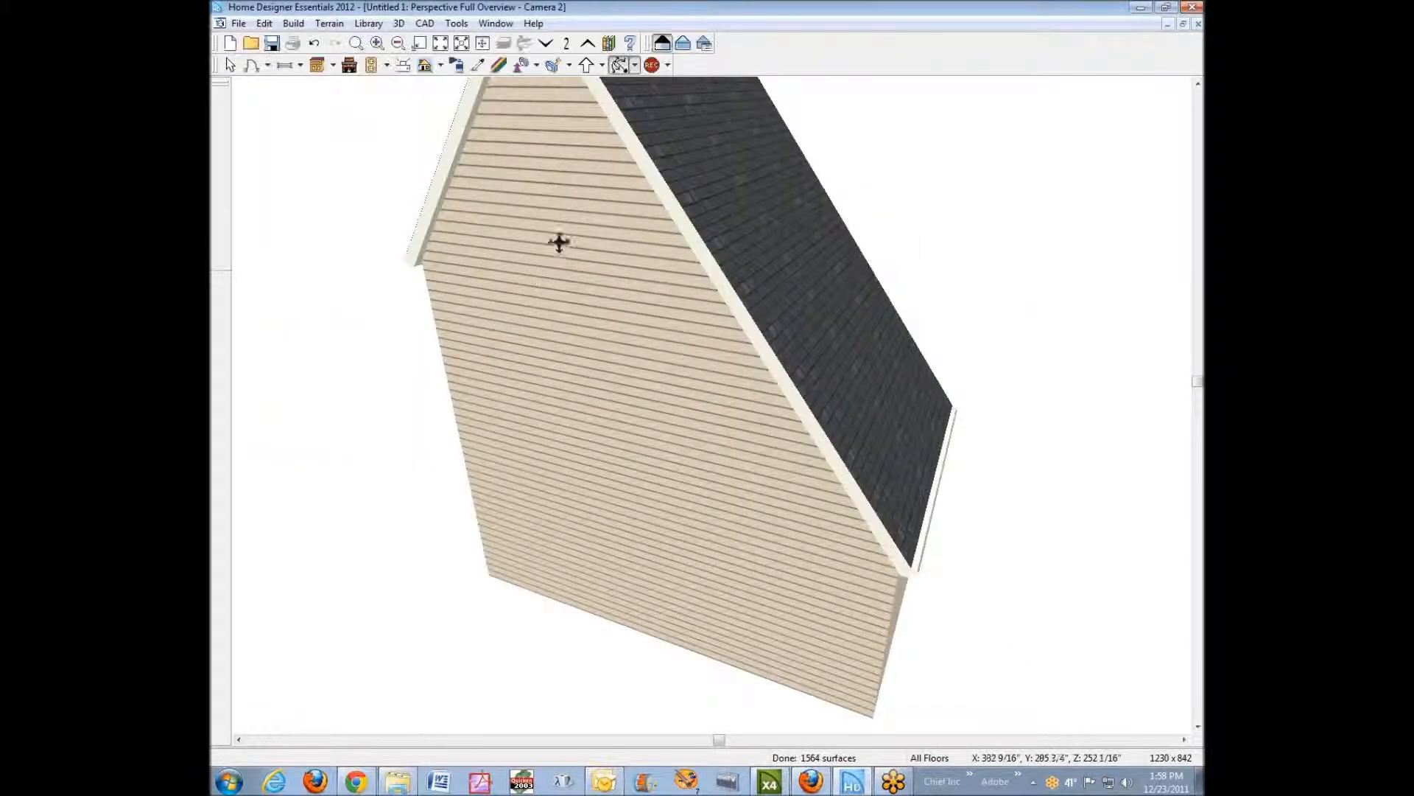
scroll(670, 221, down, 7)
scroll(670, 220, down, 1)
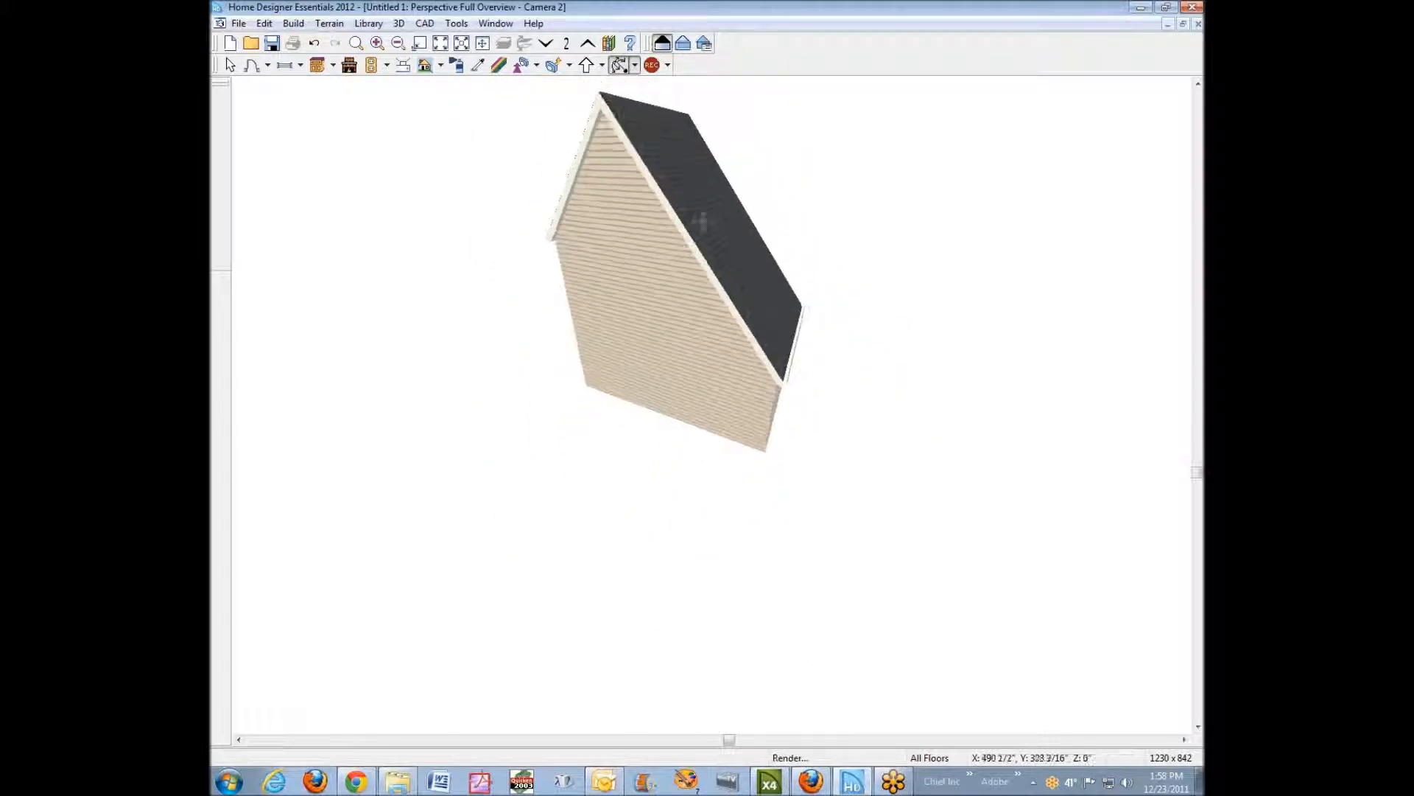
drag(700, 221, 714, 219)
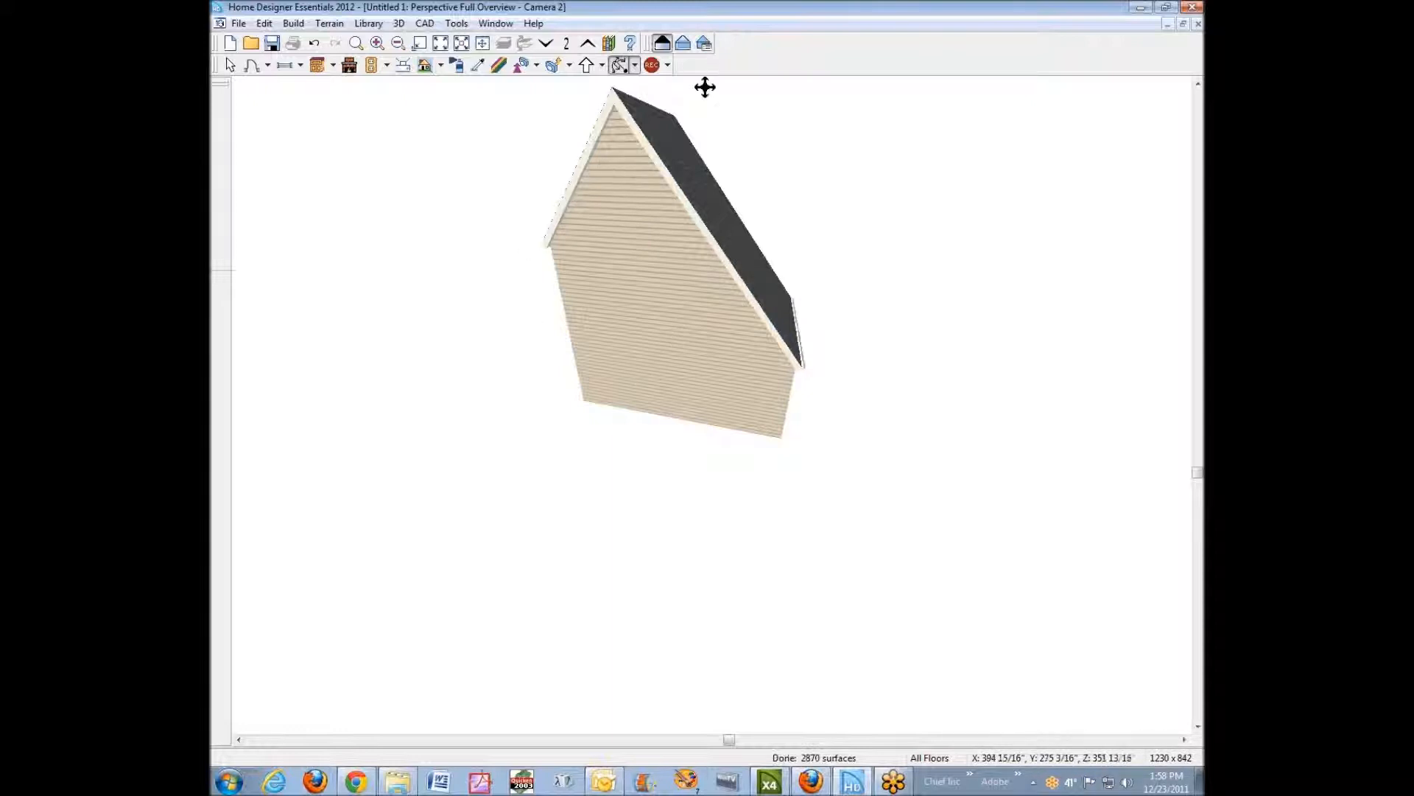
drag(859, 145, 803, 161)
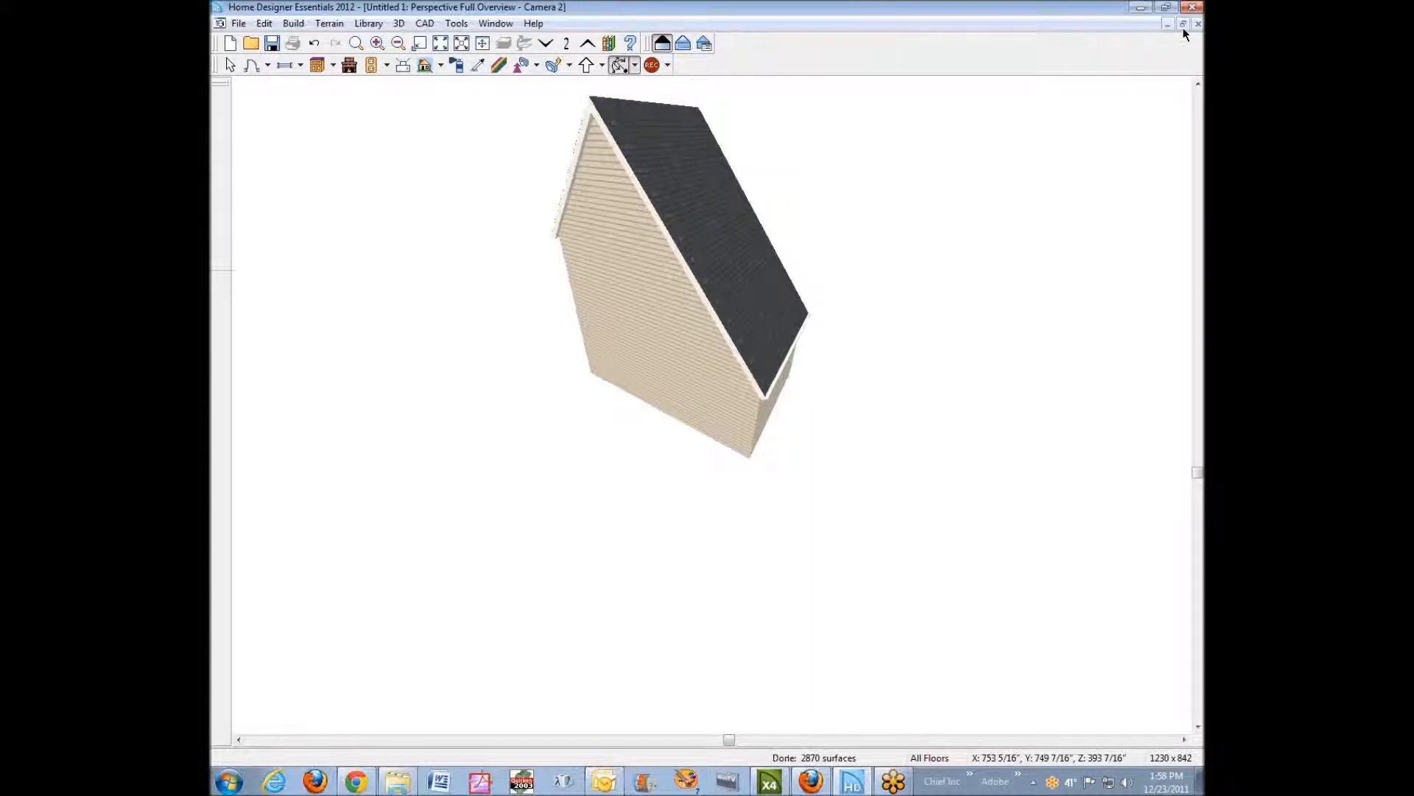
Tile the floor plan and the perspective overview side by side, with the house filling each view.
click(1183, 24)
click(852, 93)
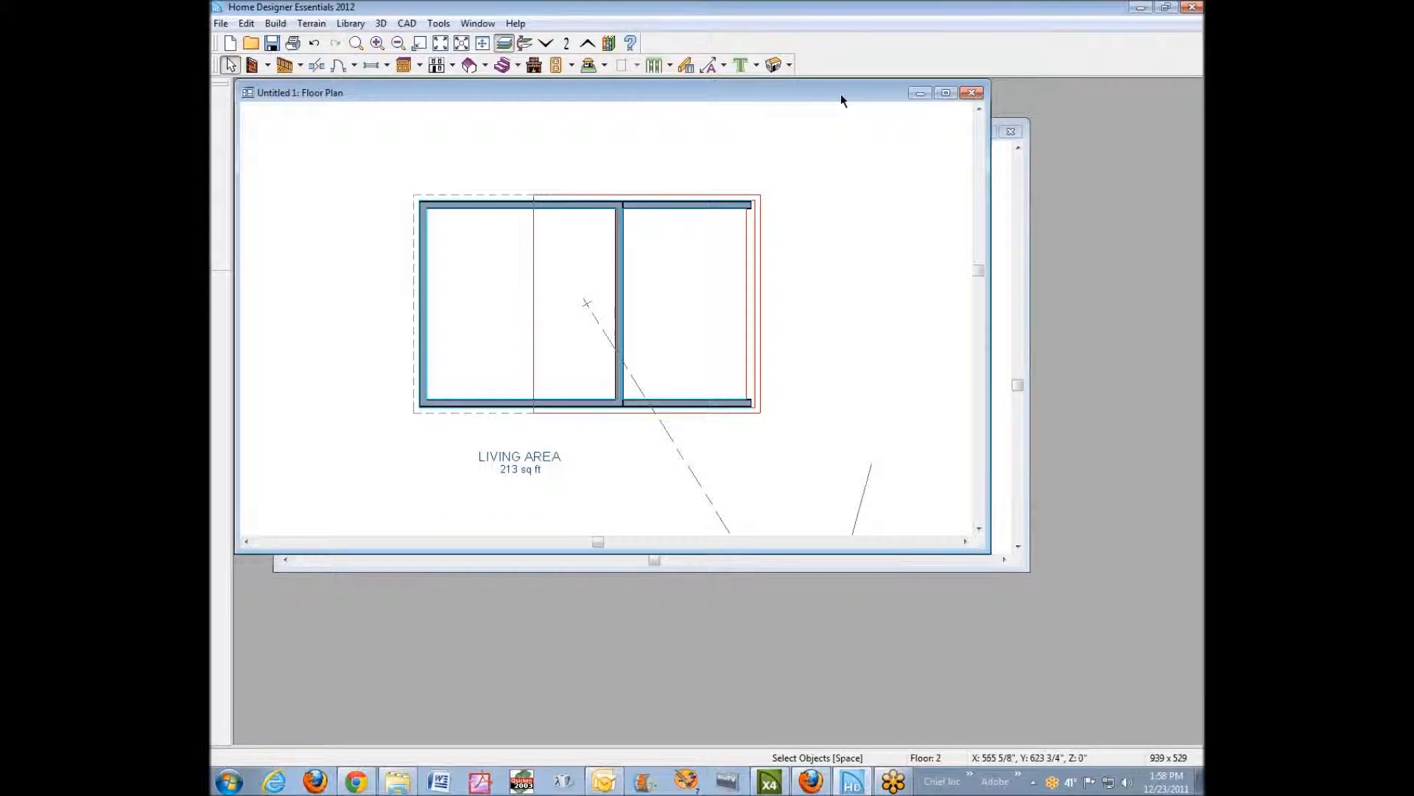
key(shift+F4)
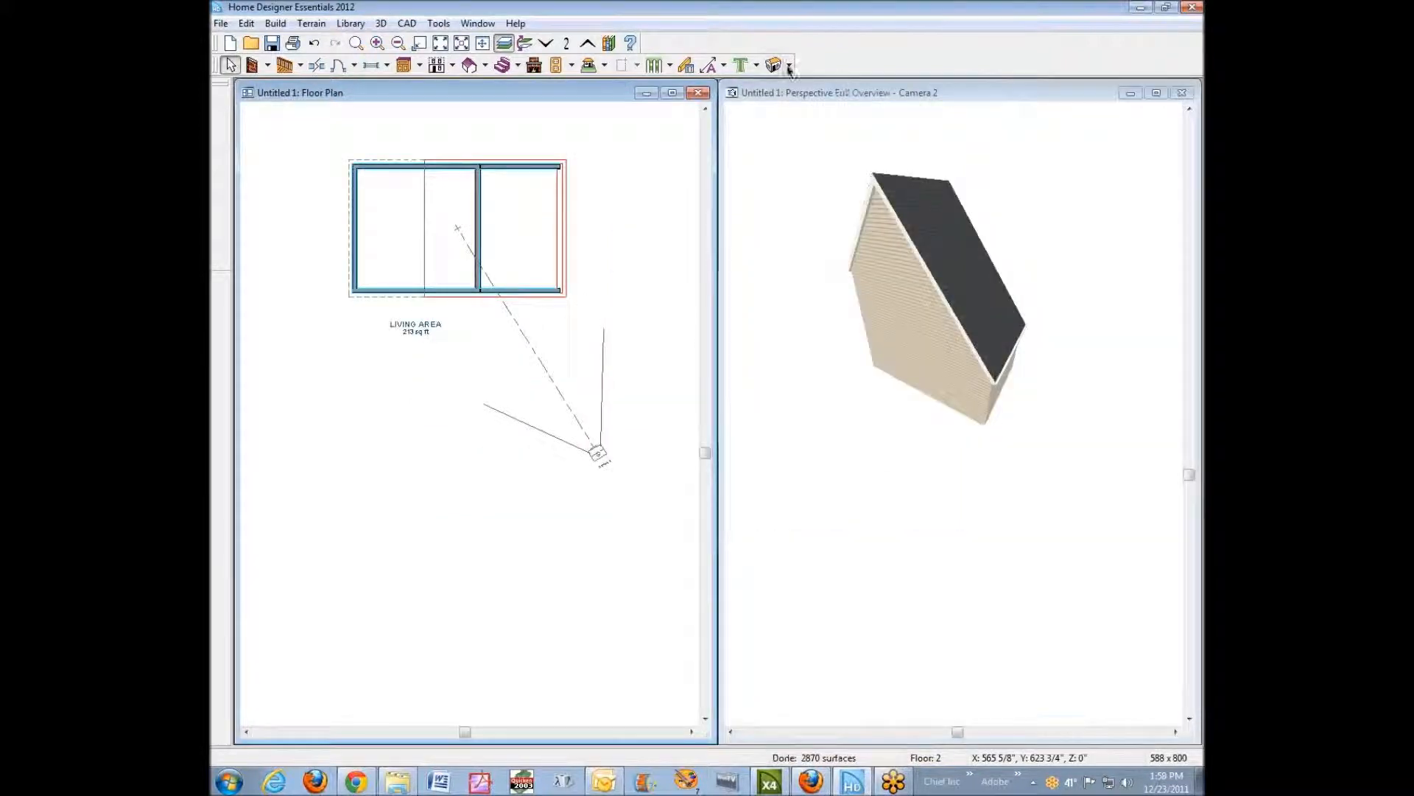
scroll(489, 189, up, 1)
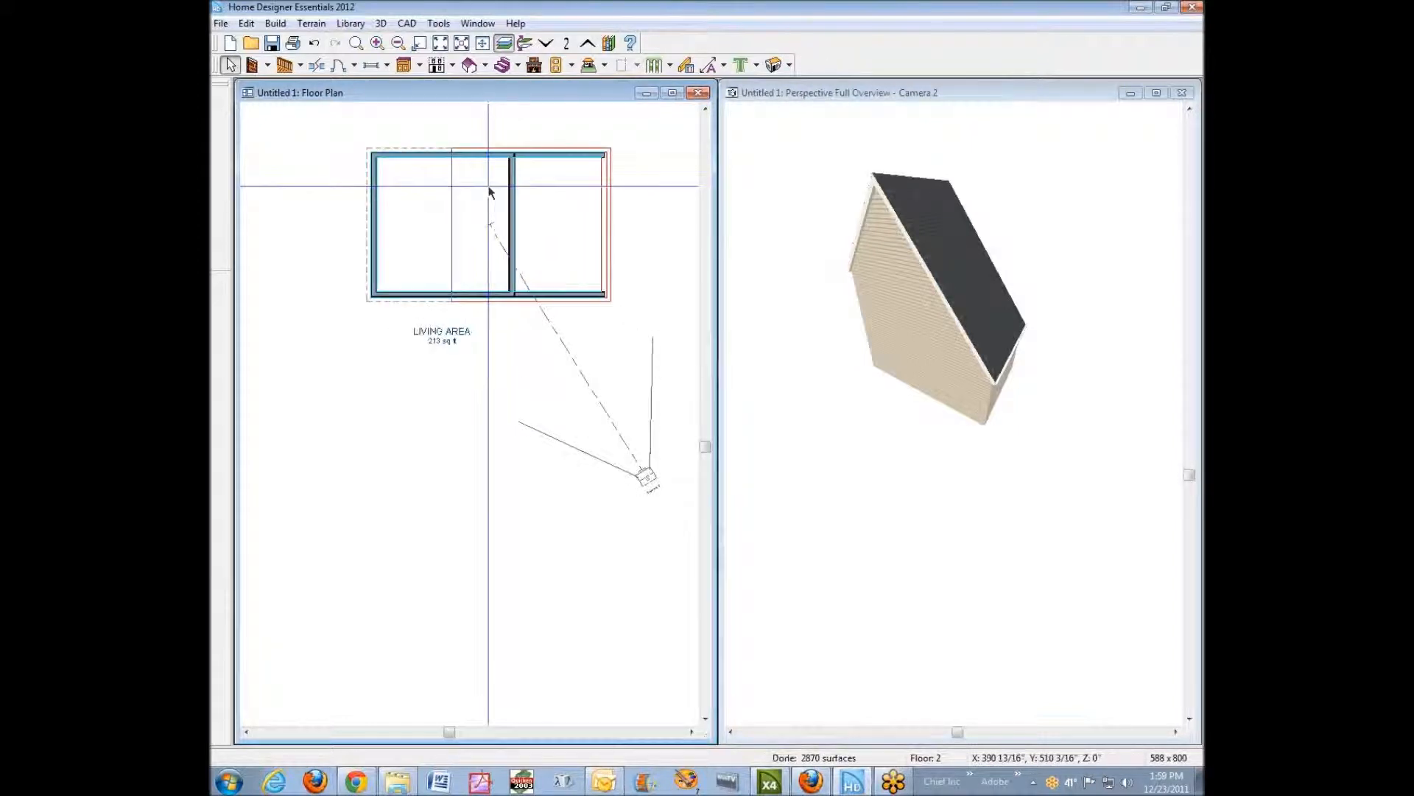
scroll(515, 154, up, 2)
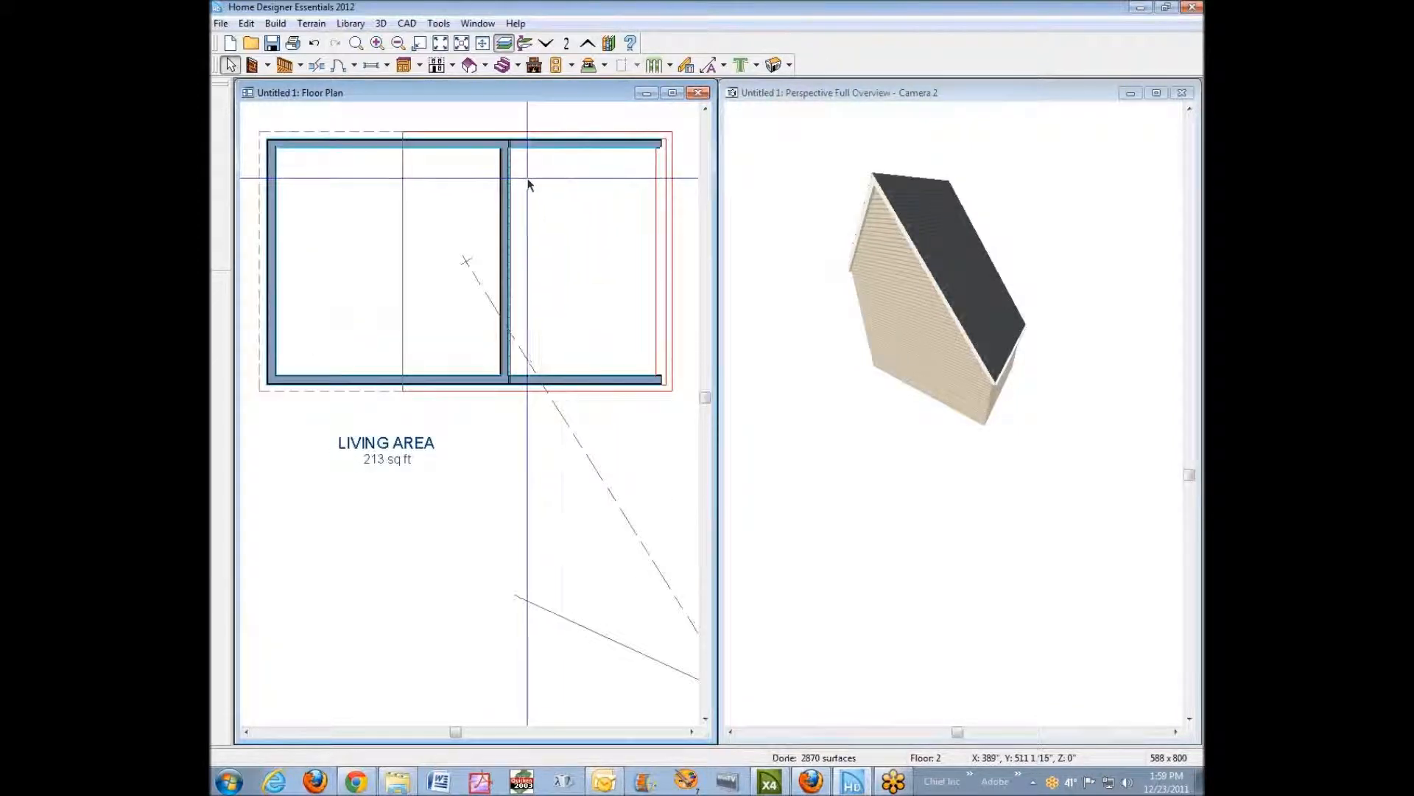
click(819, 212)
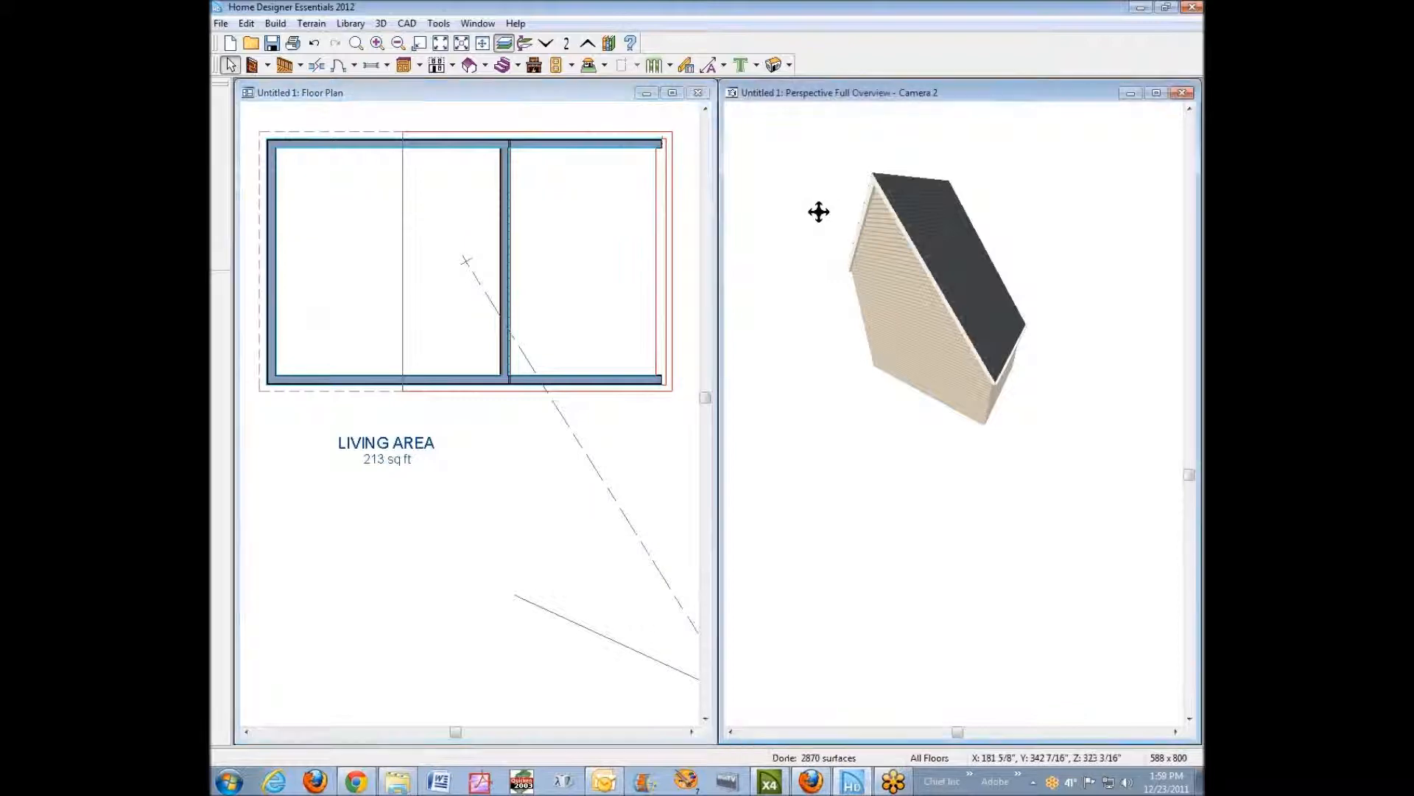
scroll(818, 213, up, 3)
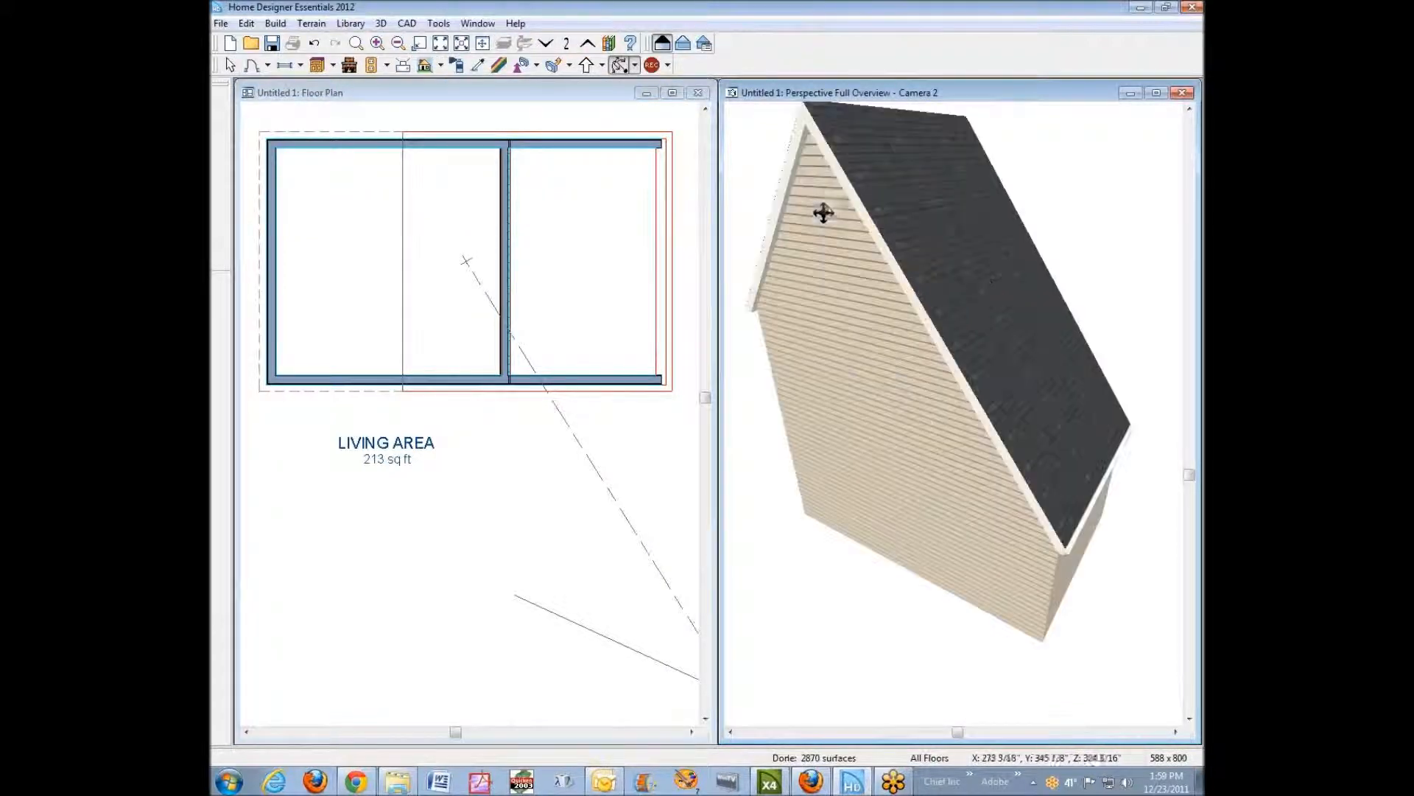
click(1188, 108)
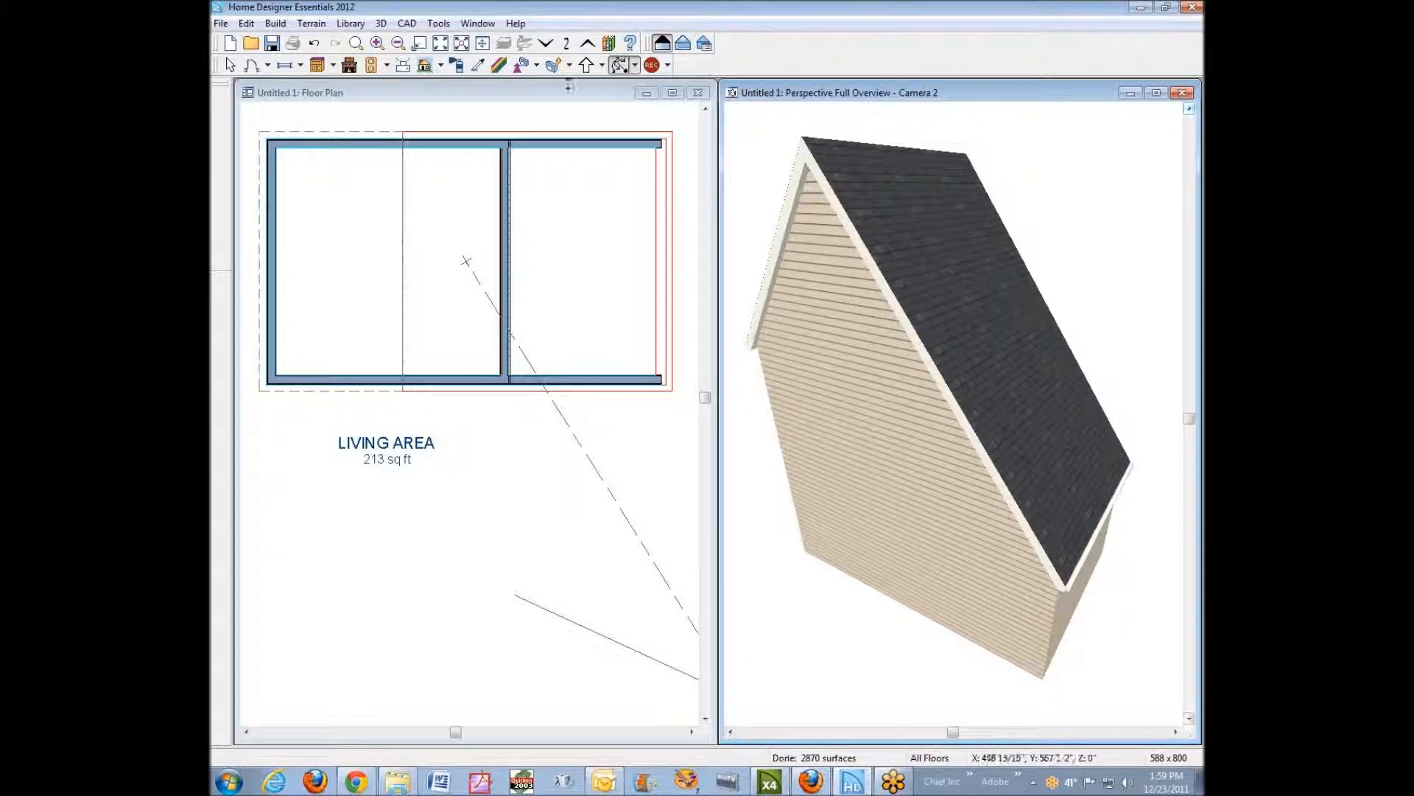
Switch the floor plan down to floor 1.
click(556, 93)
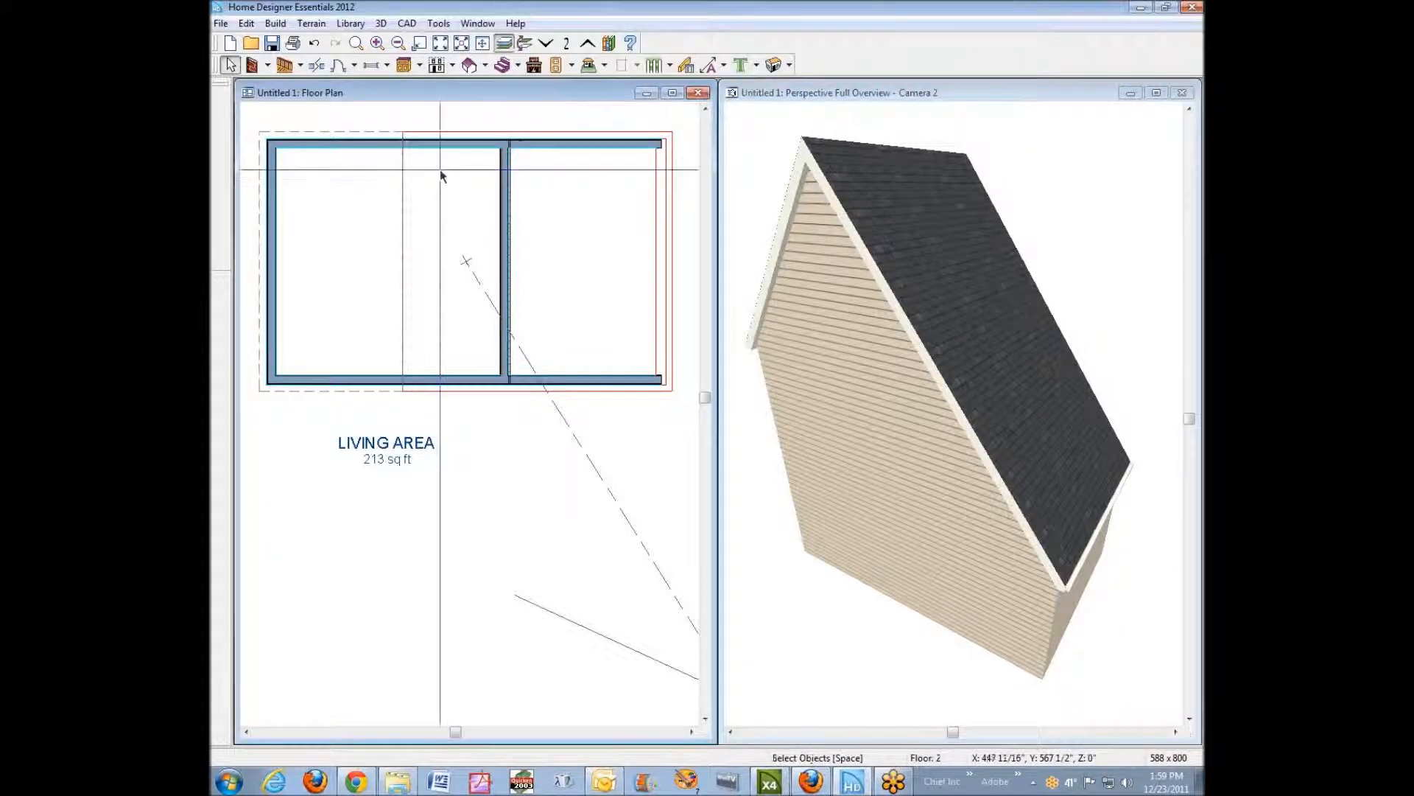
click(548, 46)
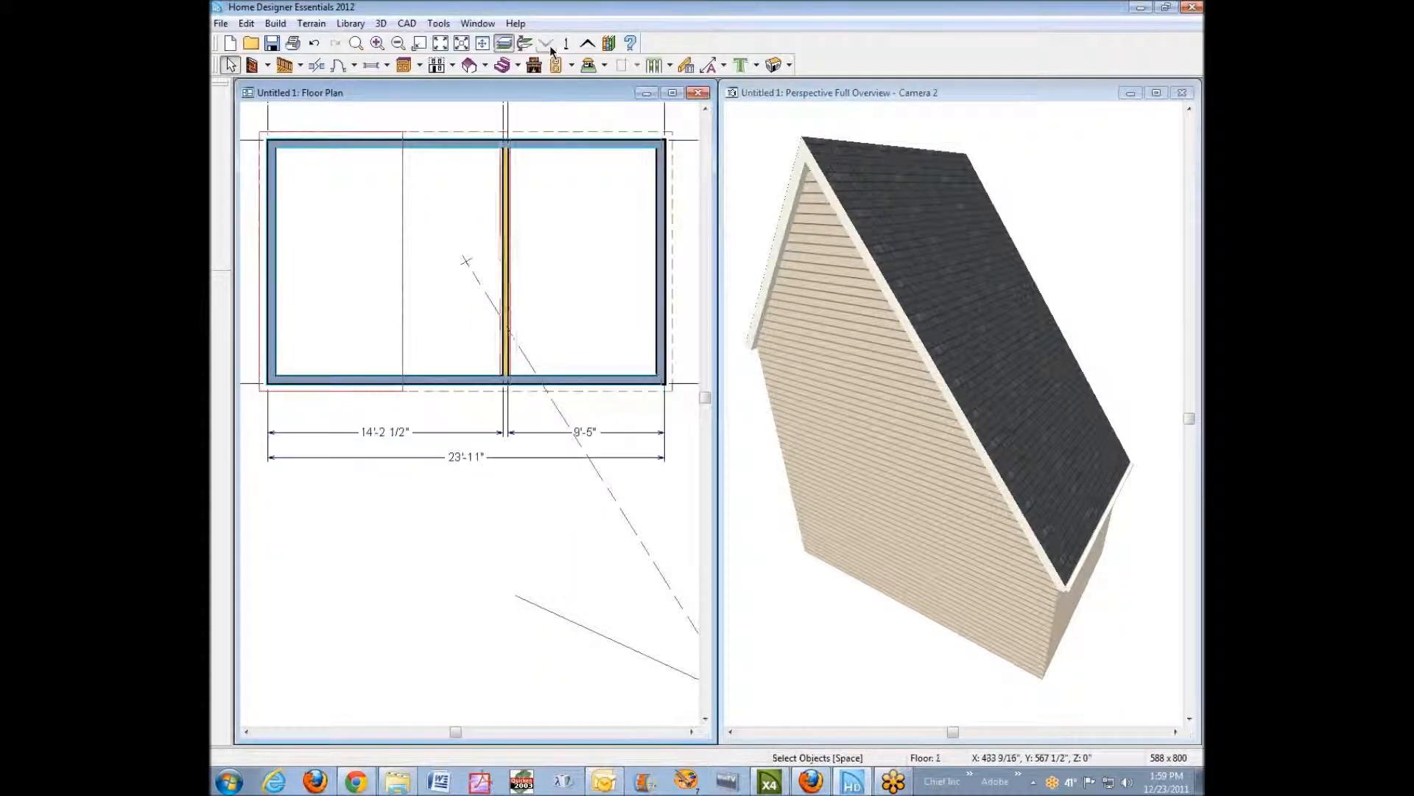
Set the one-story room's finished ceiling height to 96" on floor 1 and rebuild the roof with the current roof settings.
right_click(577, 206)
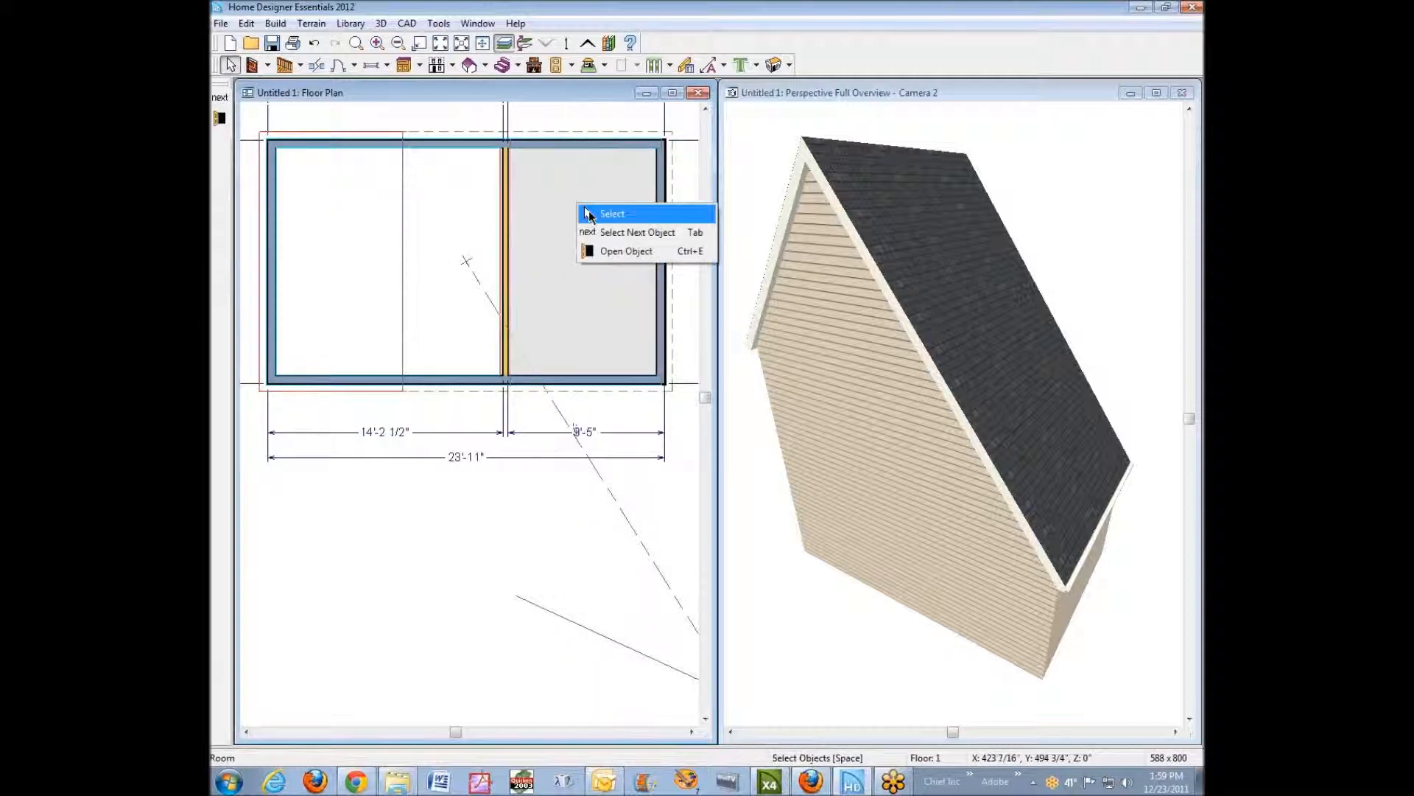
click(631, 247)
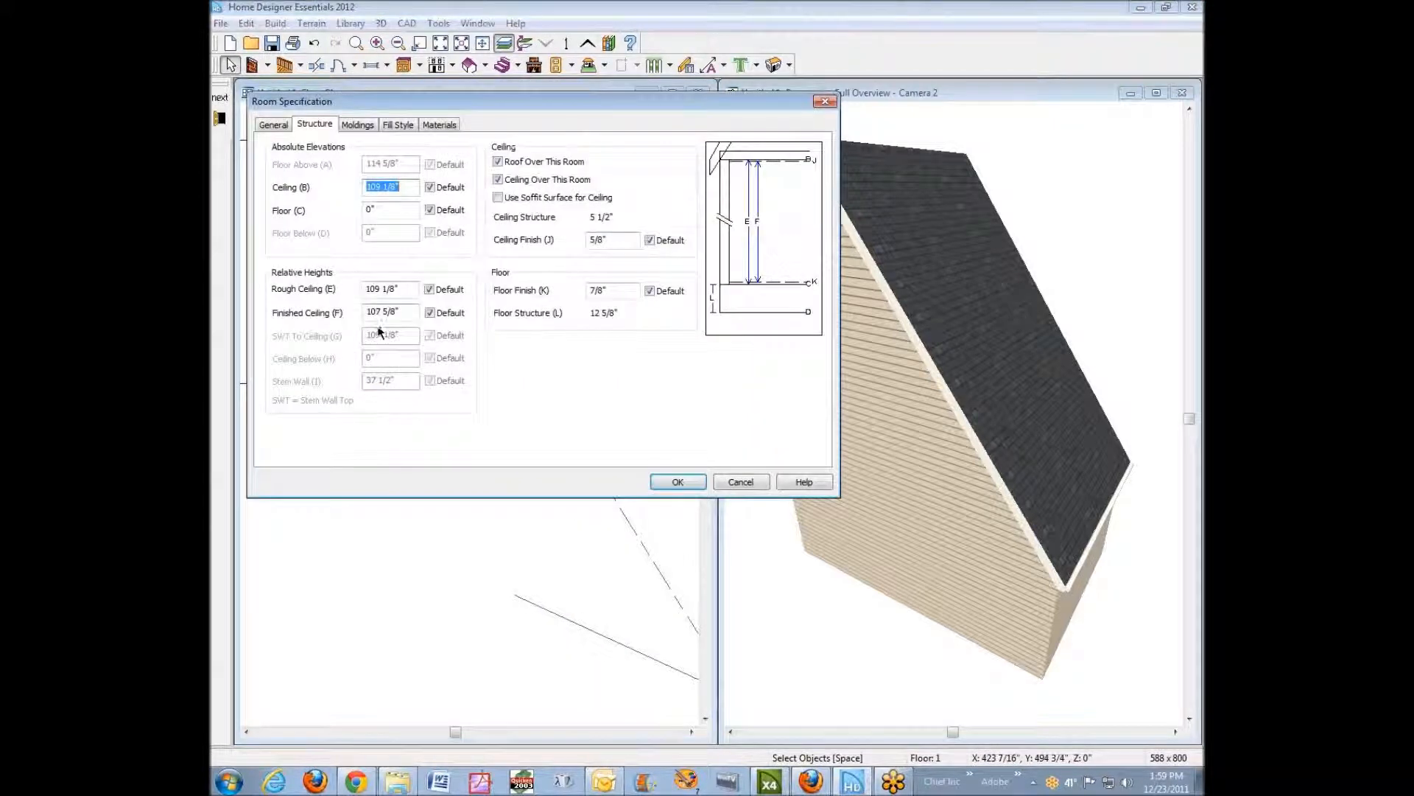
click(430, 312)
double_click(391, 312)
text(96)
click(671, 483)
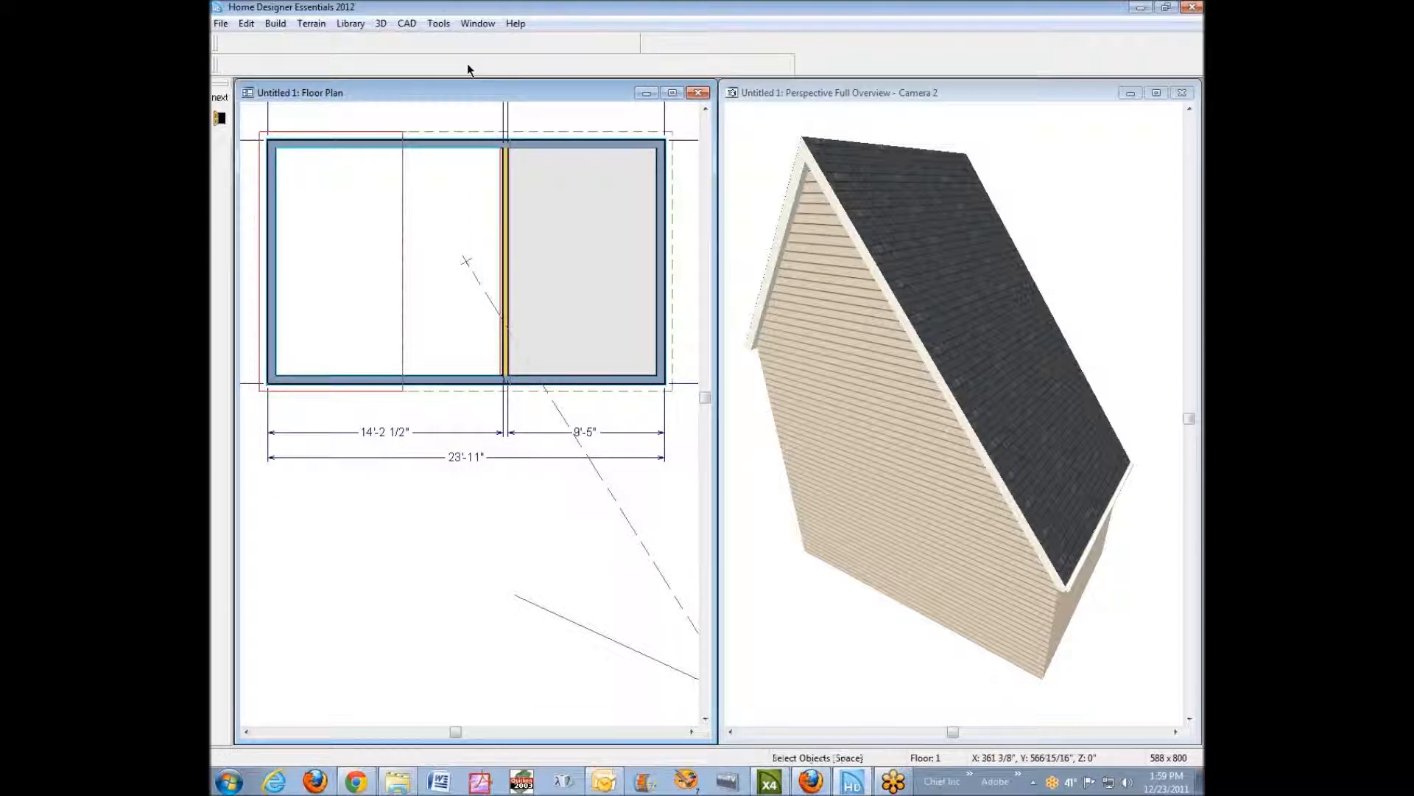
click(467, 66)
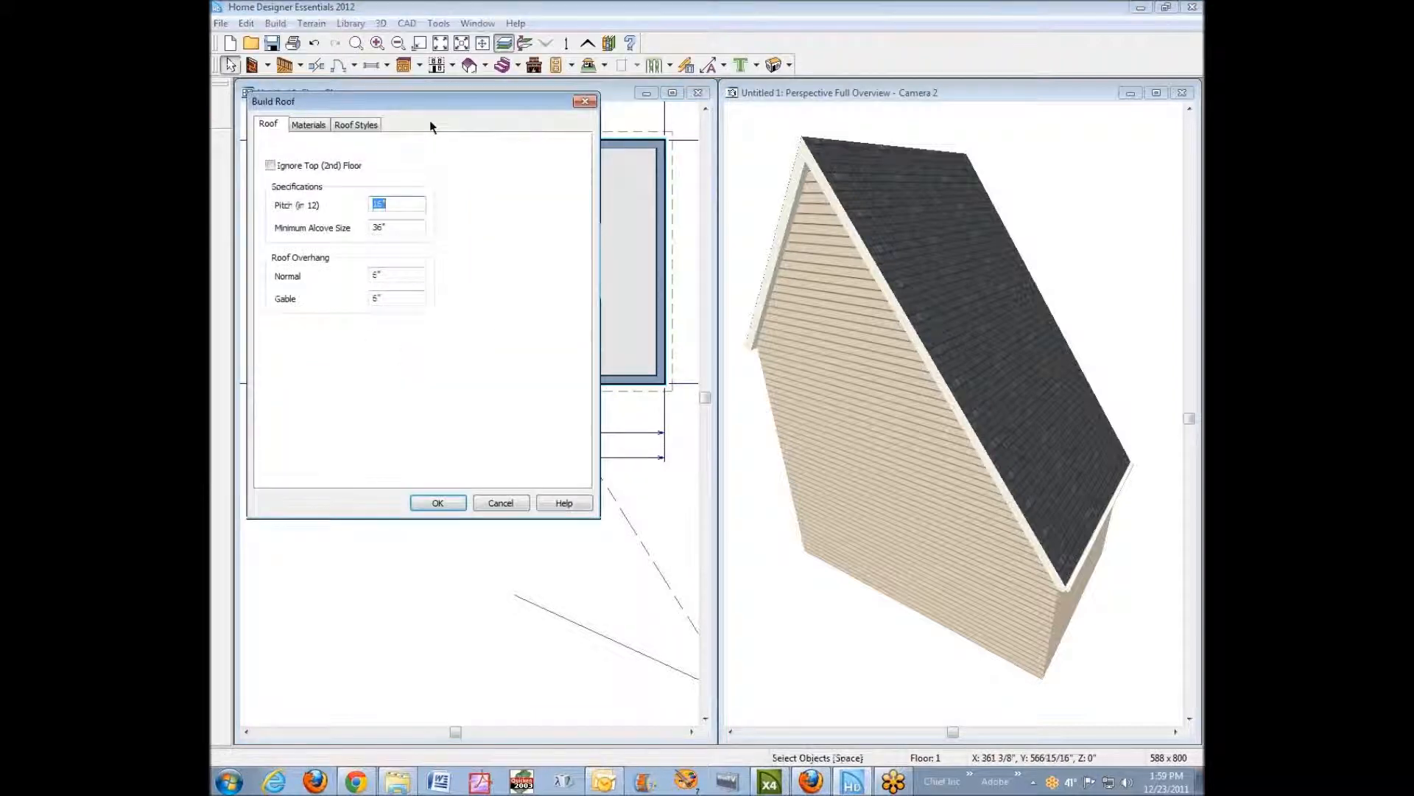
click(437, 503)
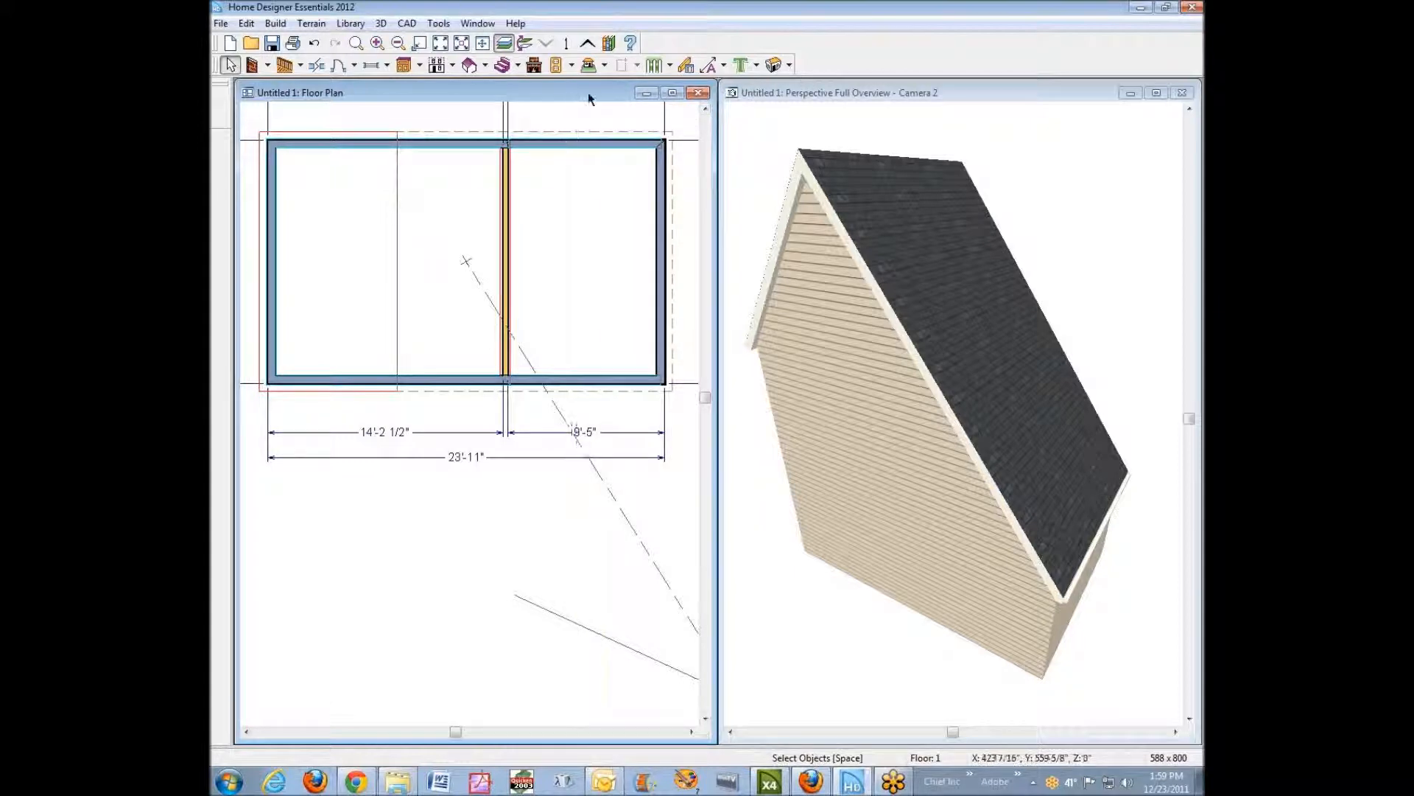
Create a cross section/elevation view of the house from floor 2, check it, and close it.
click(588, 43)
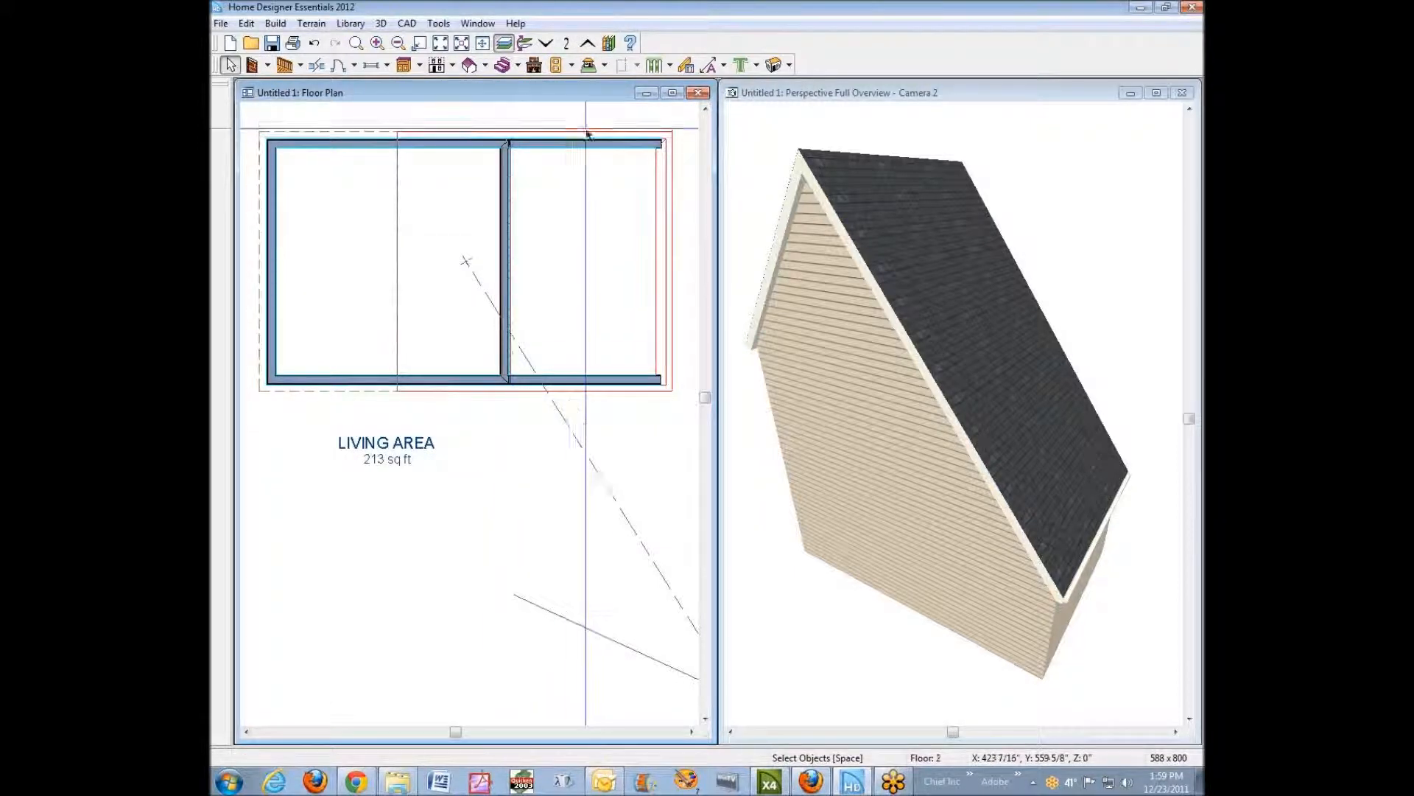
click(790, 65)
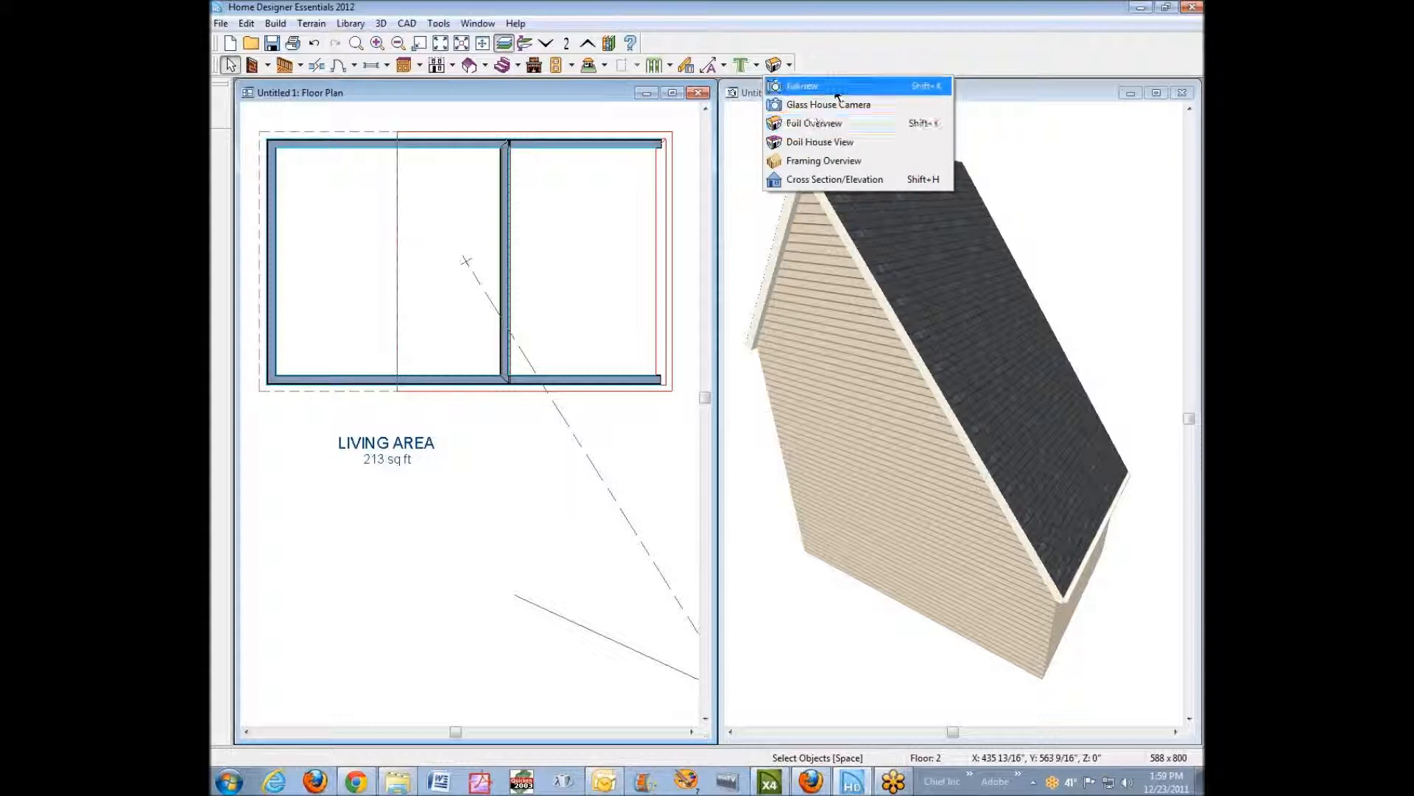
click(810, 181)
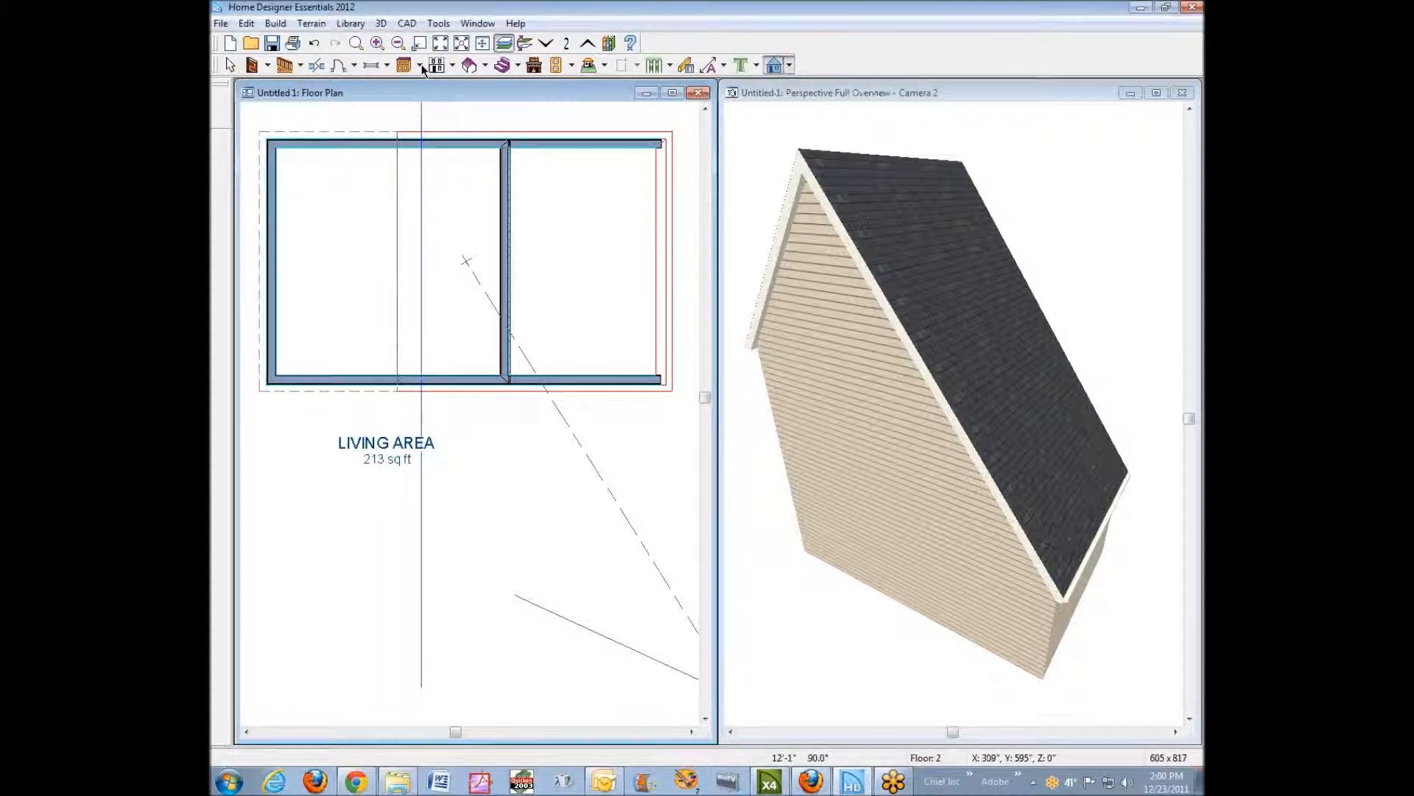
click(554, 156)
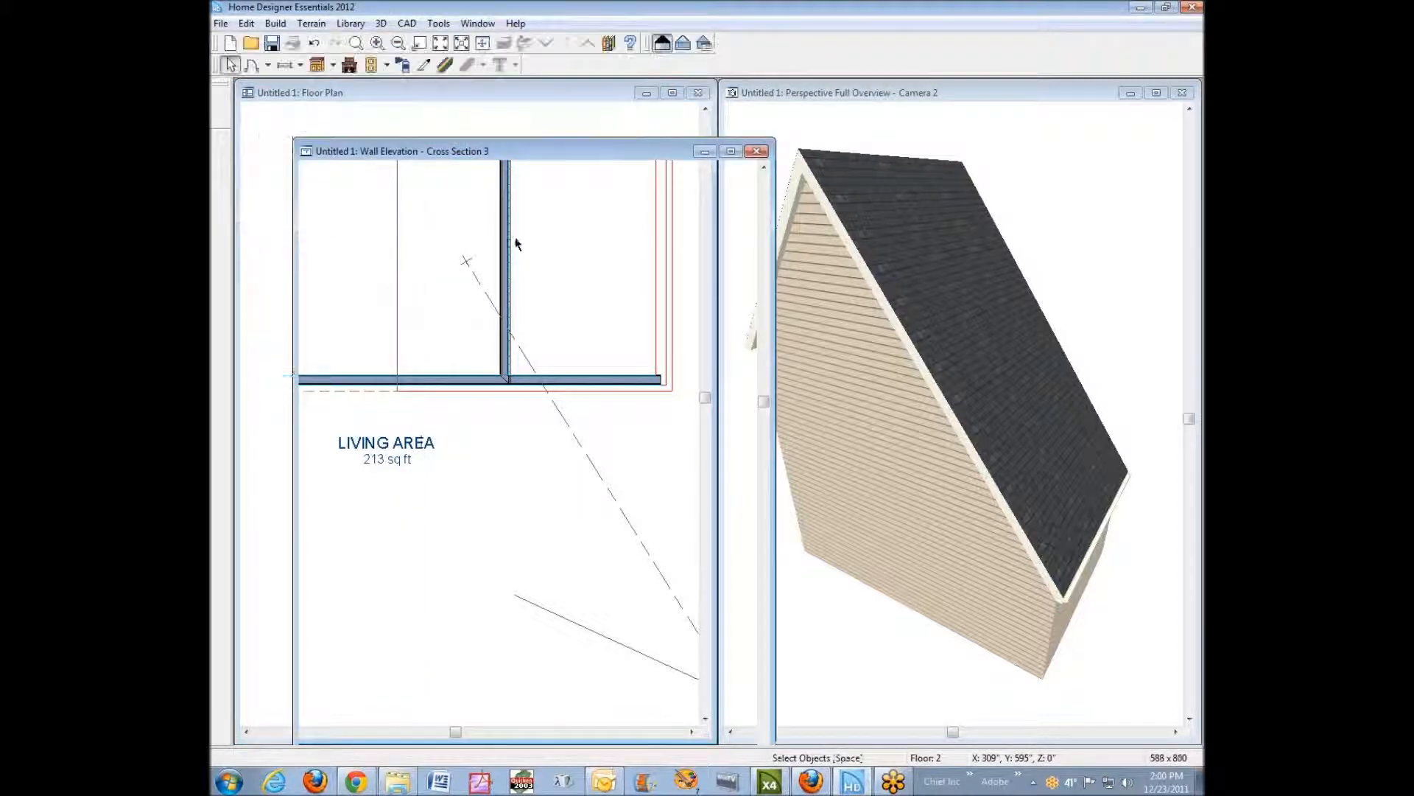
click(756, 151)
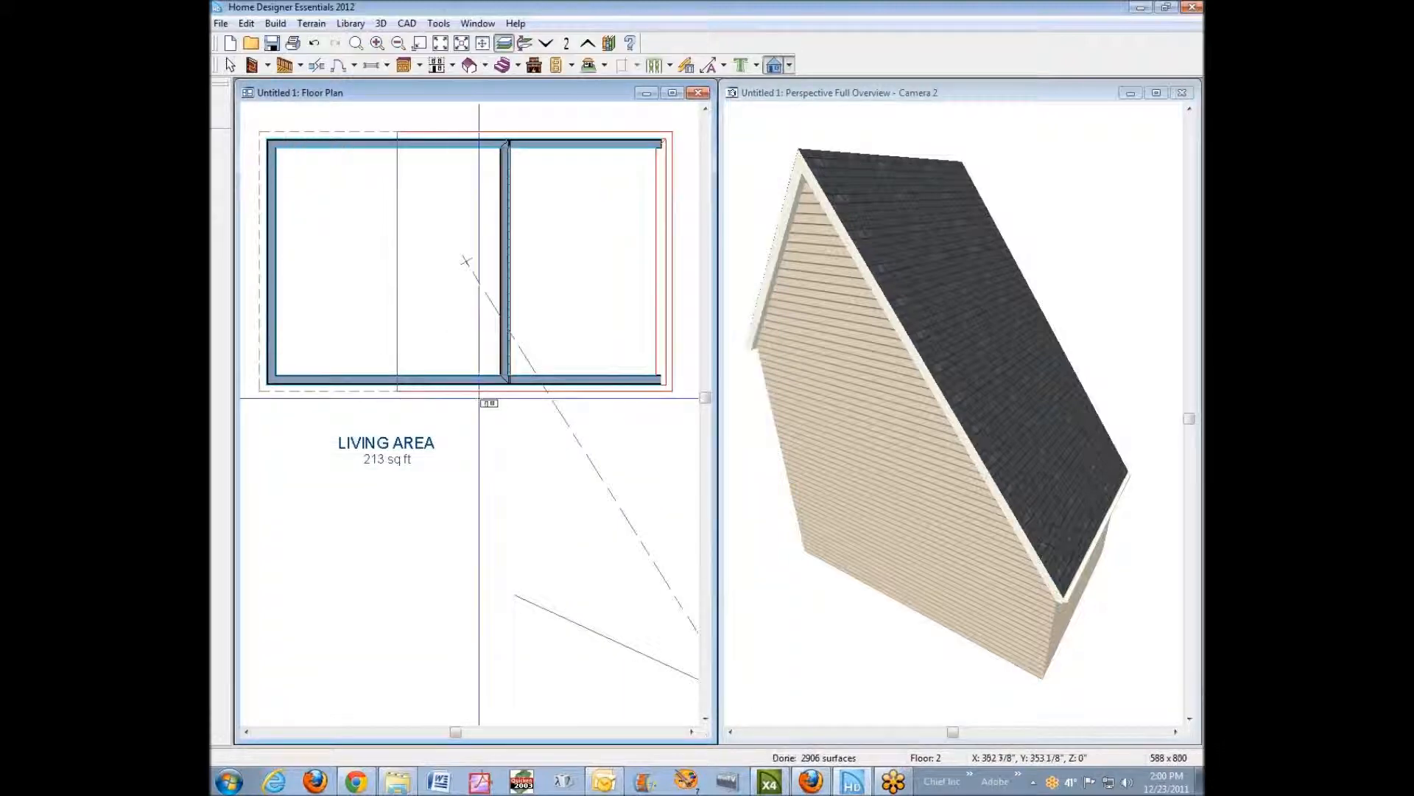
Inspect the rooms and roof in a Glass House Camera view aimed at the house from outside, and close the view.
click(789, 66)
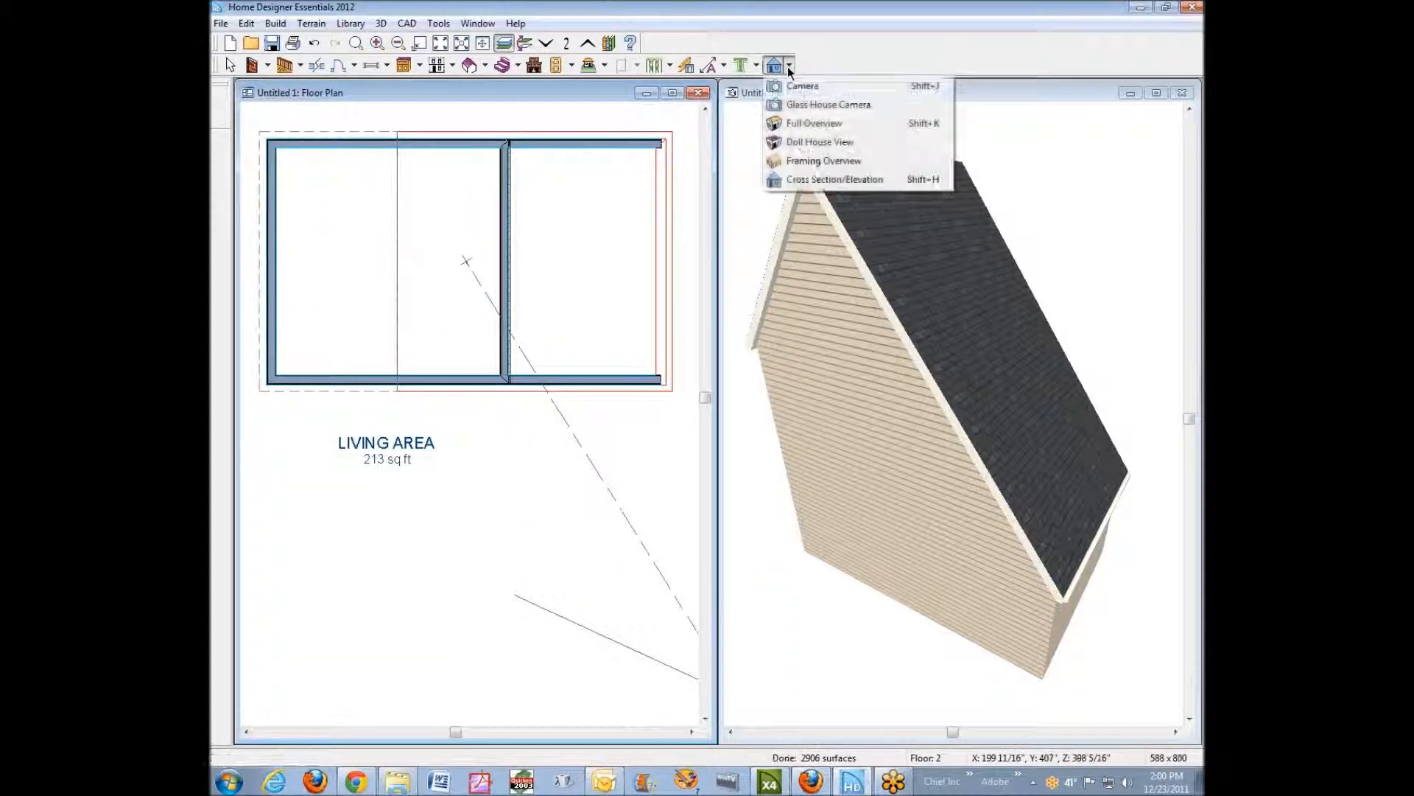
click(823, 106)
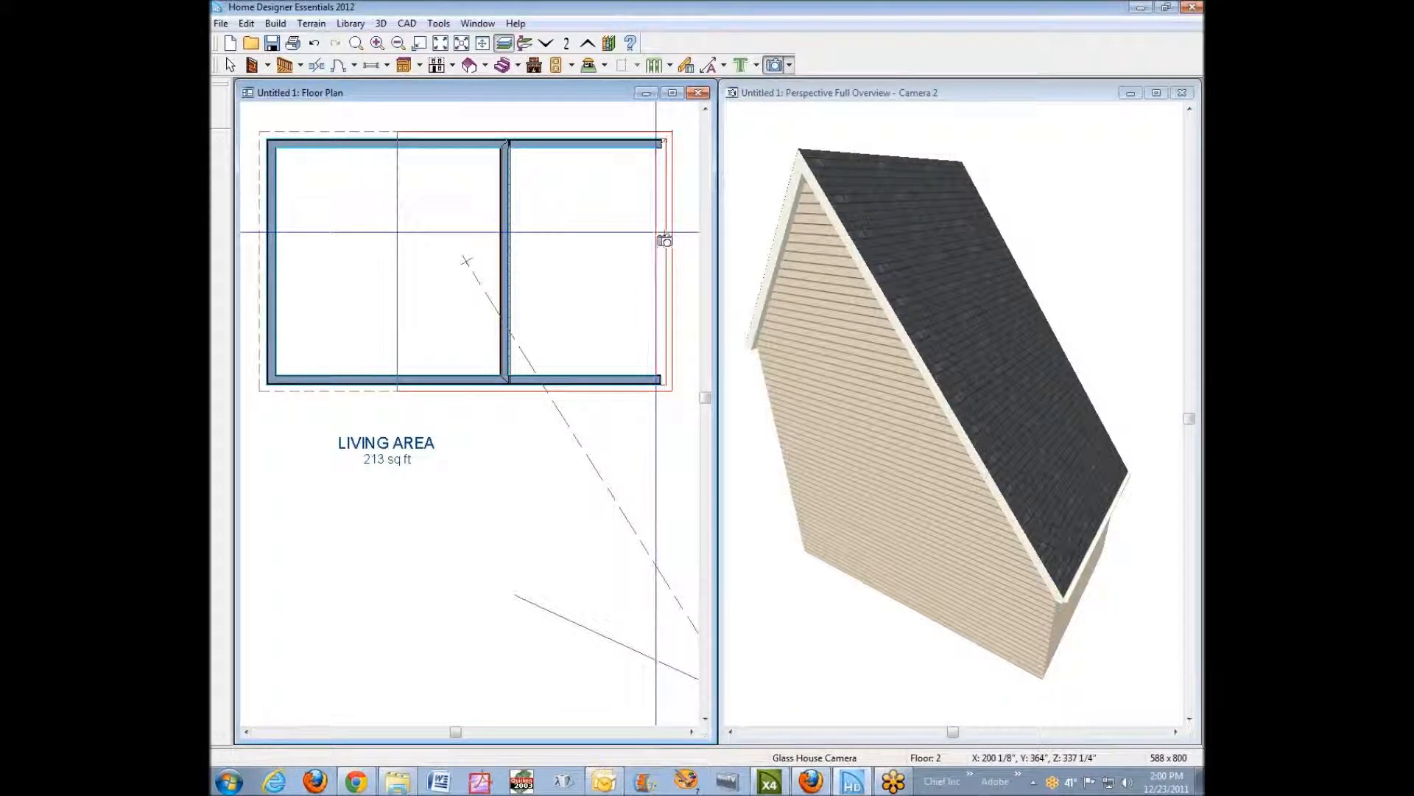
click(789, 65)
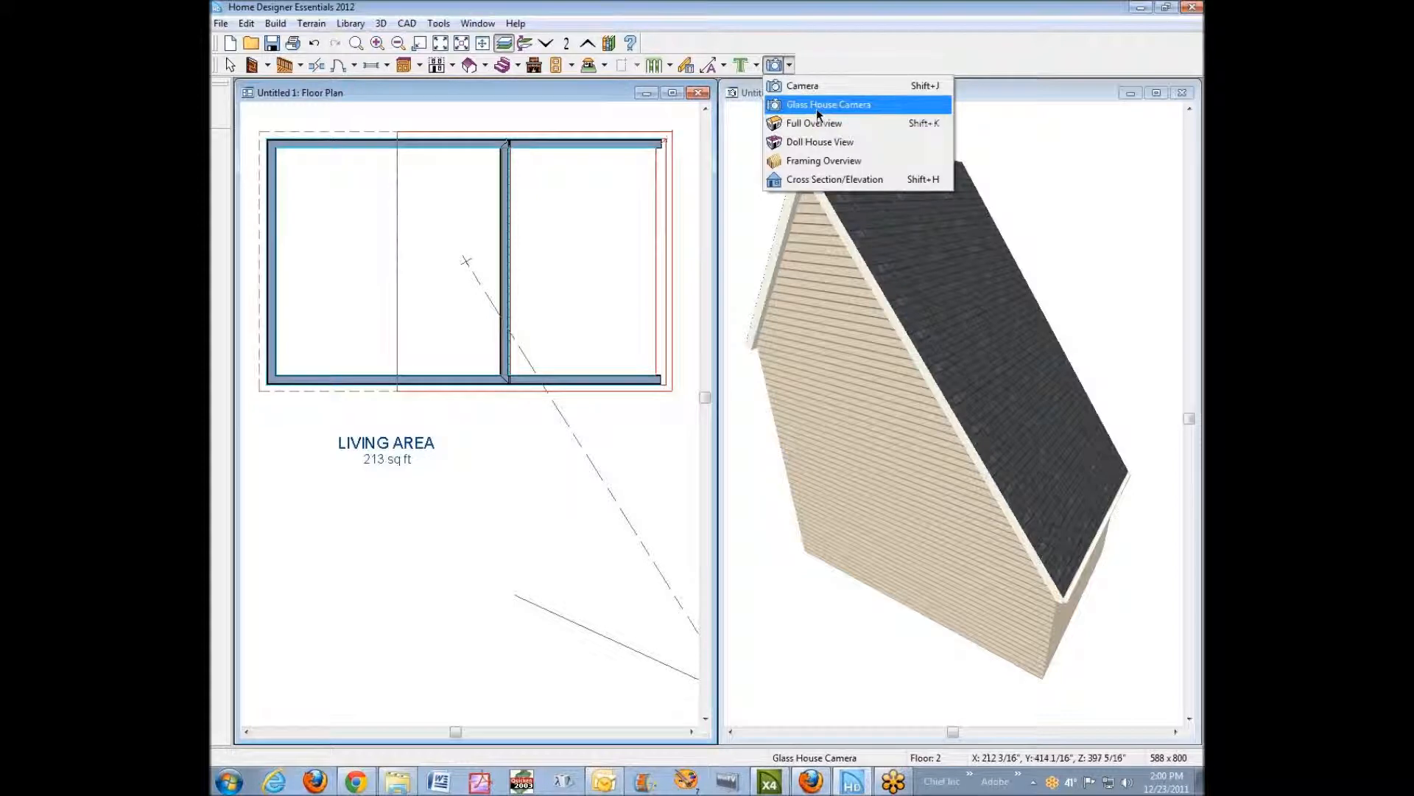
drag(549, 619, 545, 472)
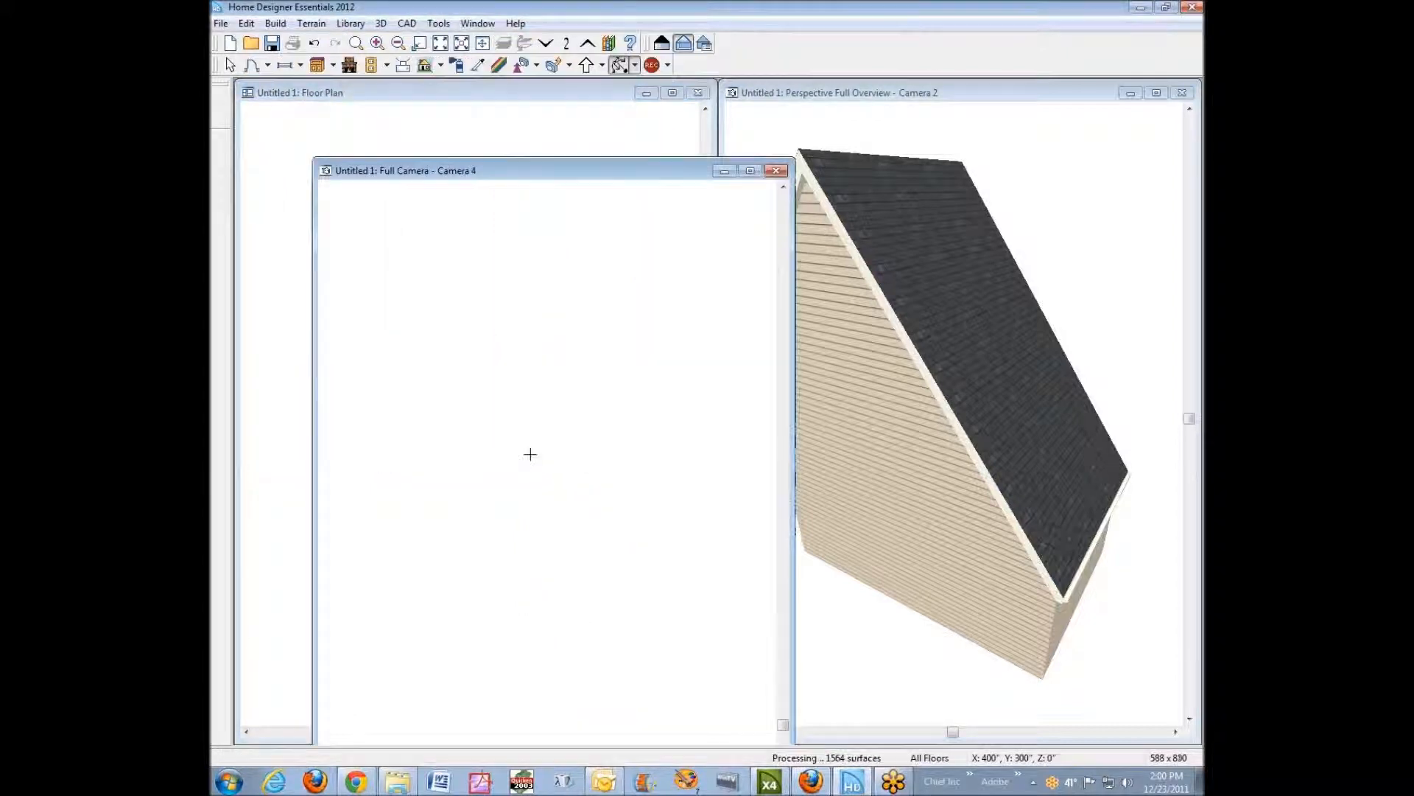
drag(662, 176, 766, 109)
scroll(515, 243, down, 5)
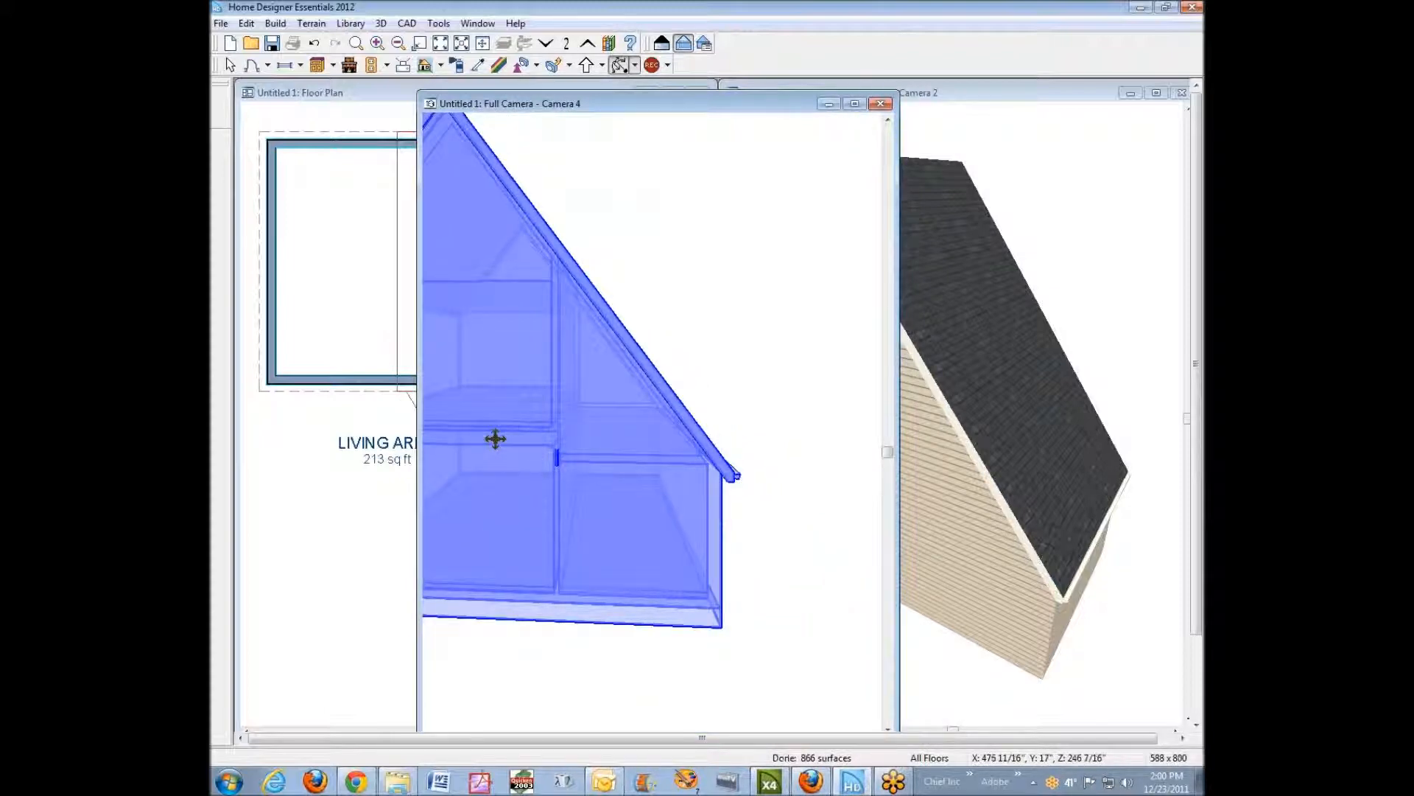
scroll(510, 287, down, 2)
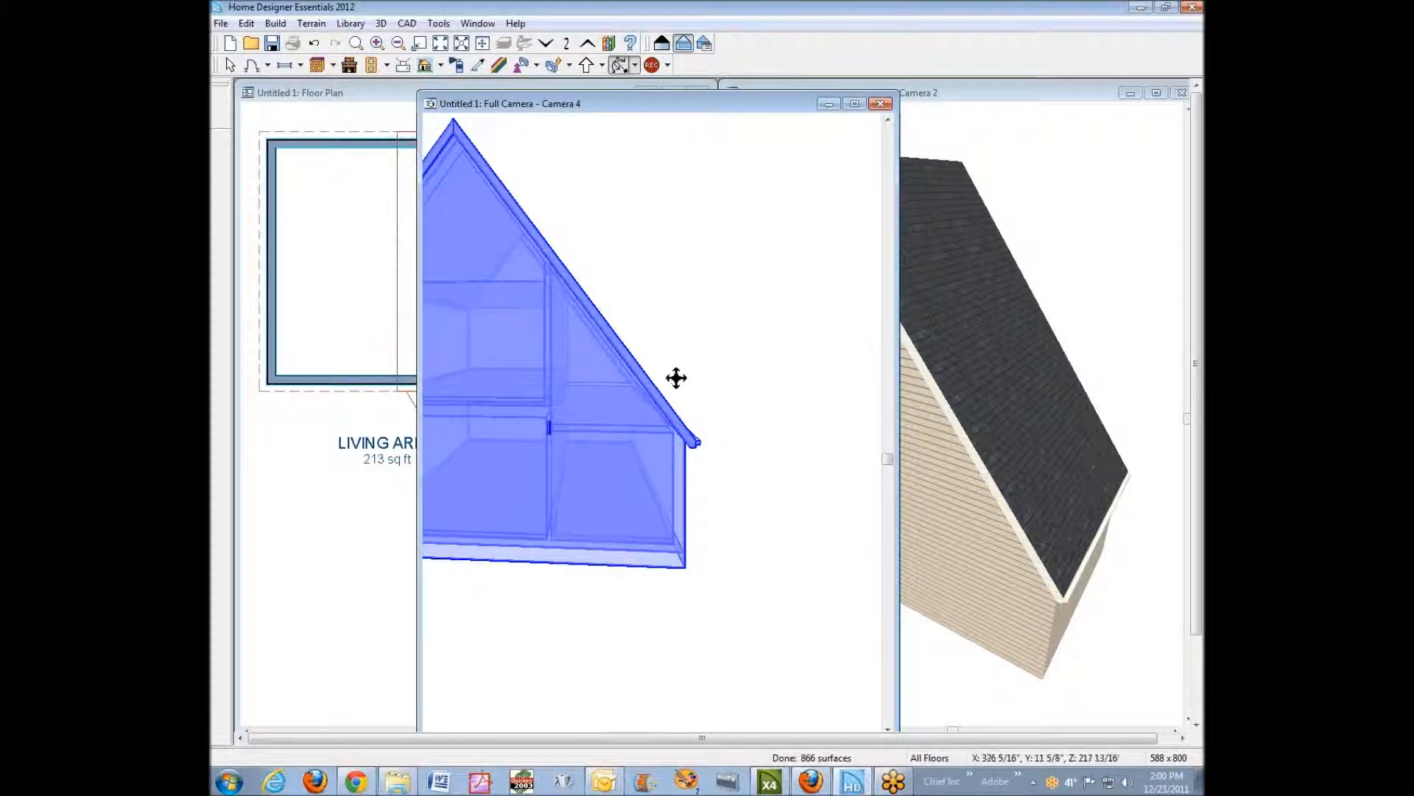
click(881, 104)
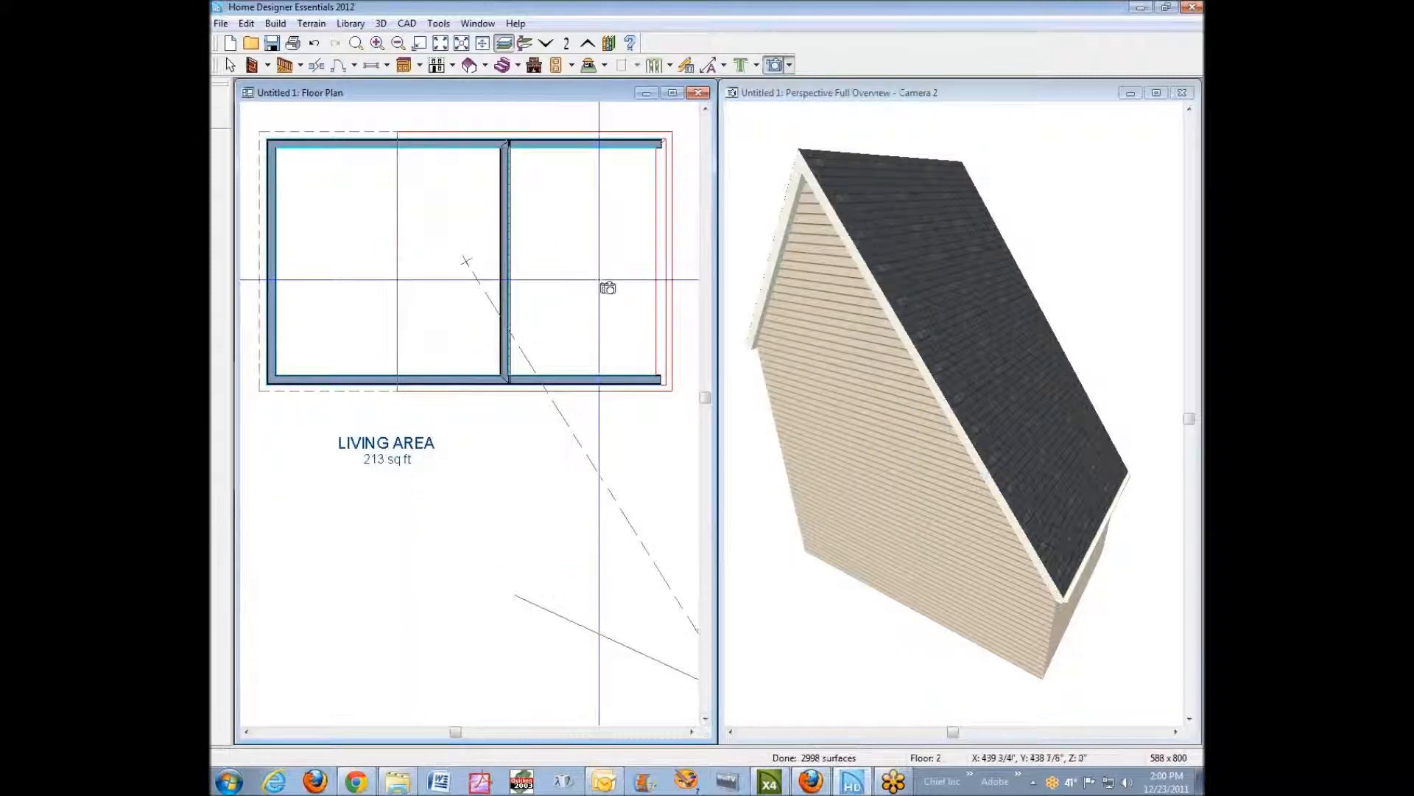
Switch to floor 1 and set the one-story room's finished ceiling height to 12".
click(546, 43)
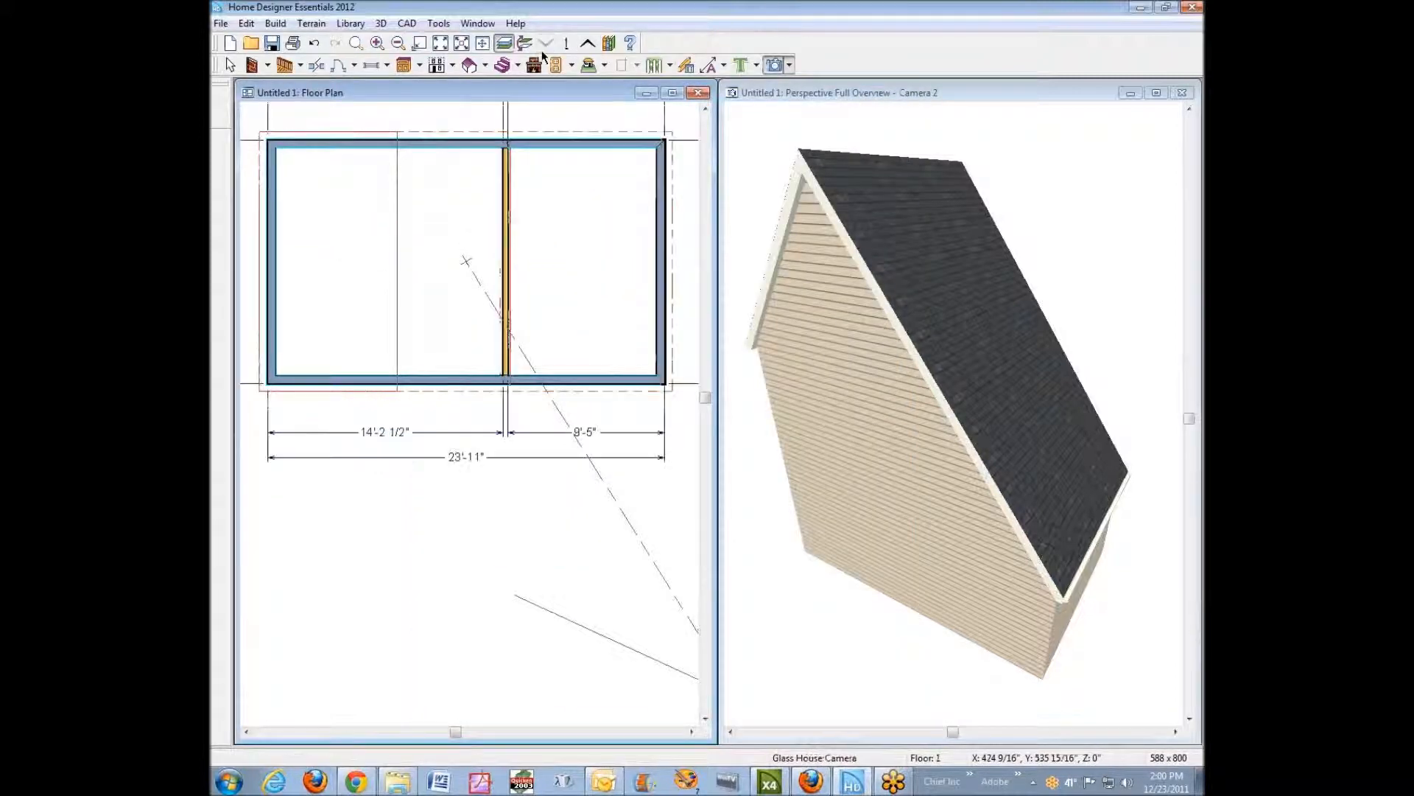
right_click(578, 254)
click(629, 306)
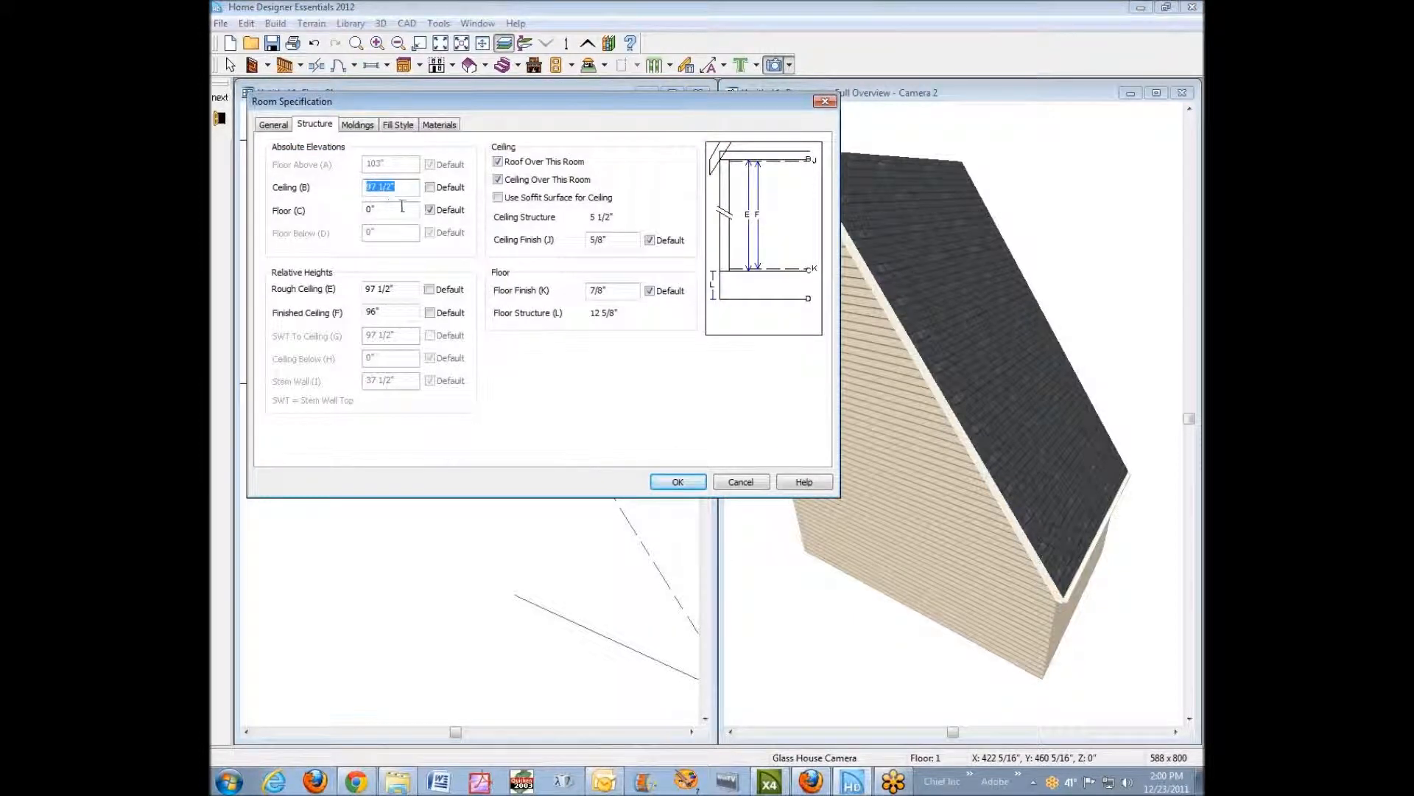
drag(407, 310, 329, 310)
text(12)
click(677, 482)
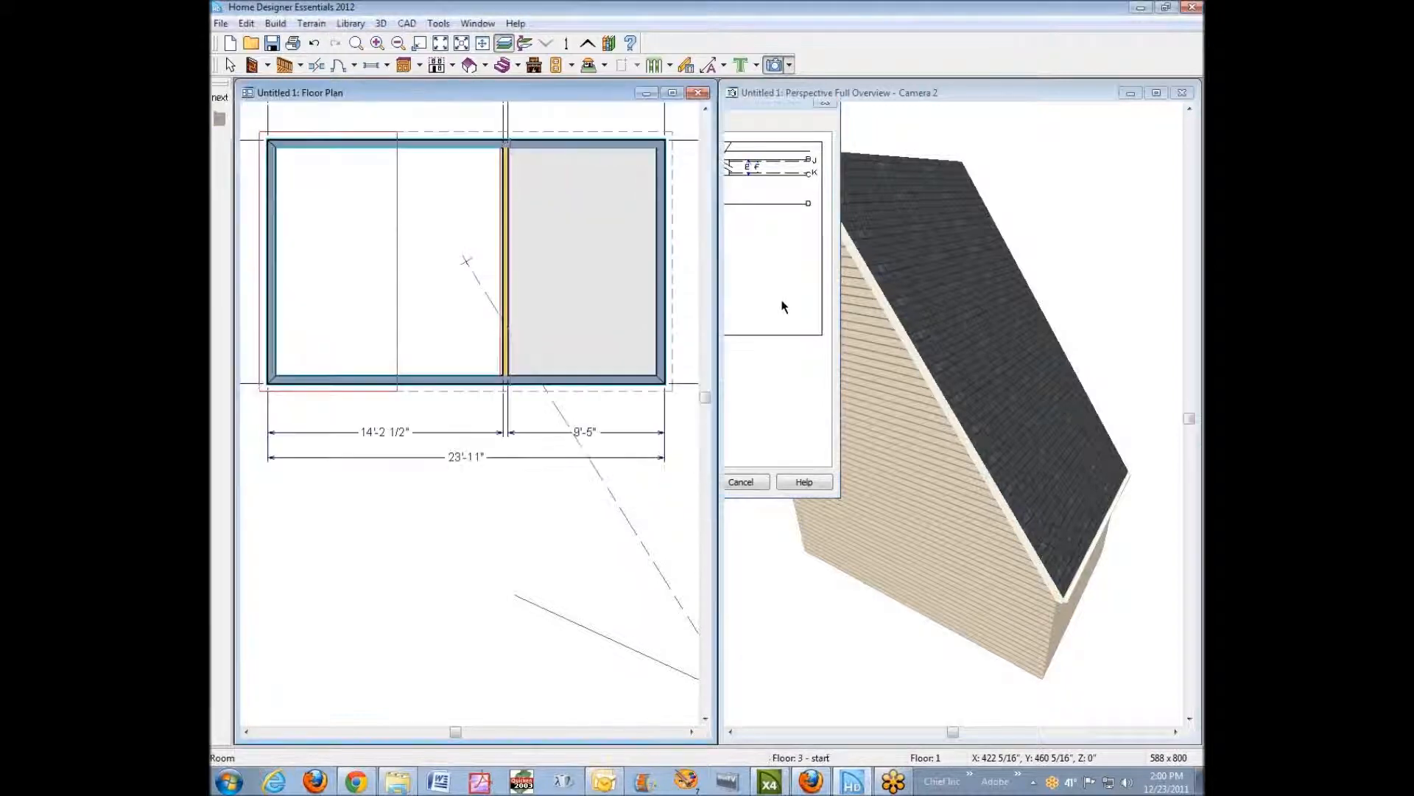
Return to the floor plan and rebuild the roof with the current pitch and 6" overhangs.
click(823, 98)
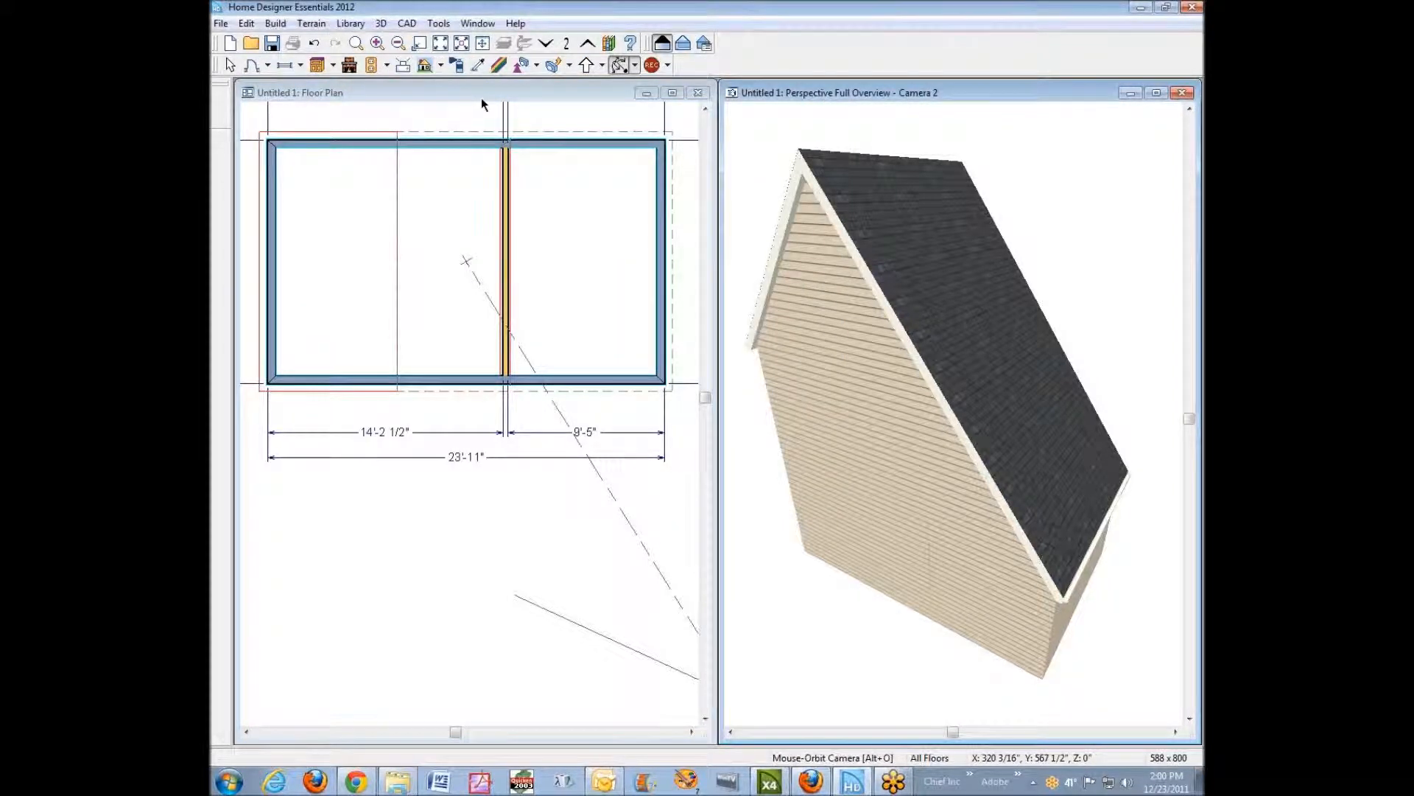
click(413, 90)
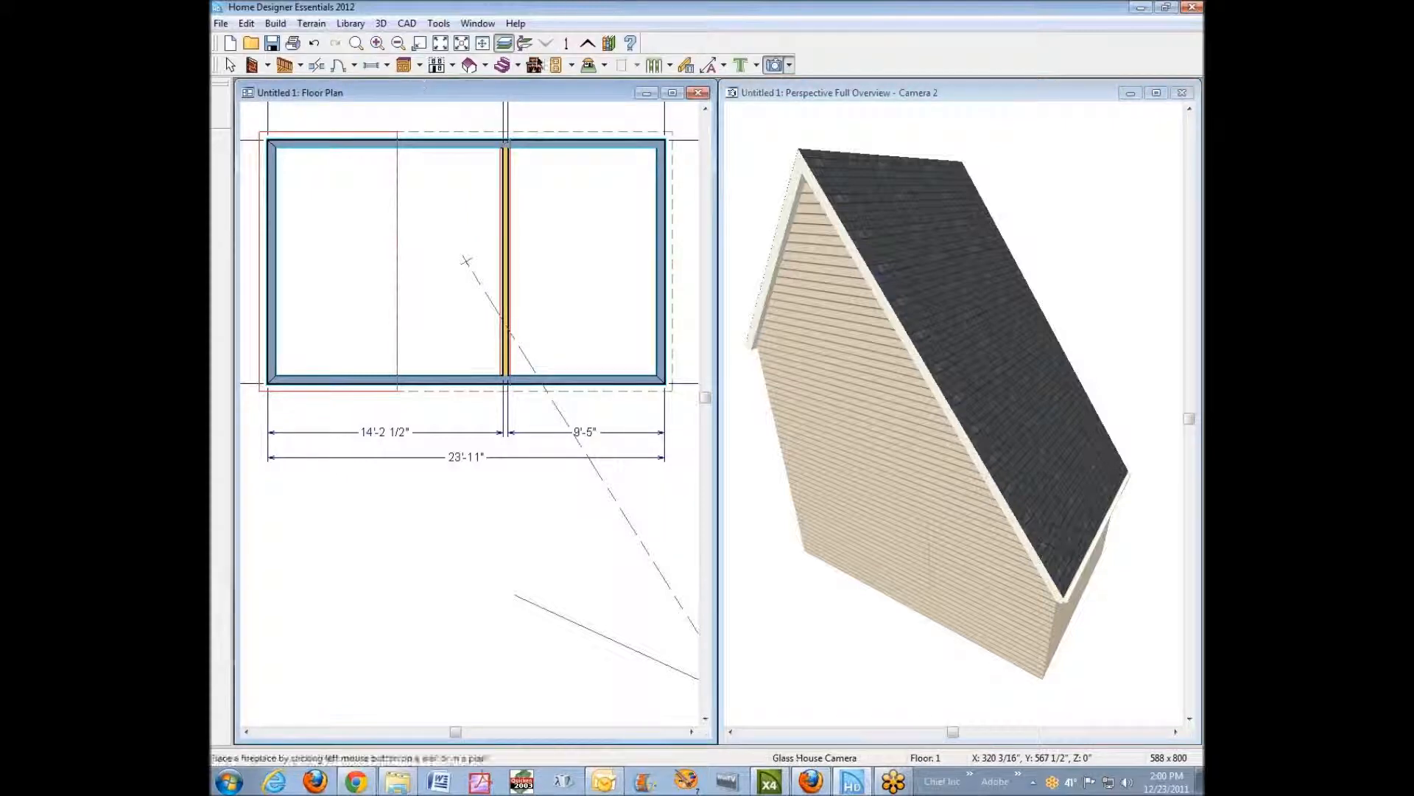
click(471, 65)
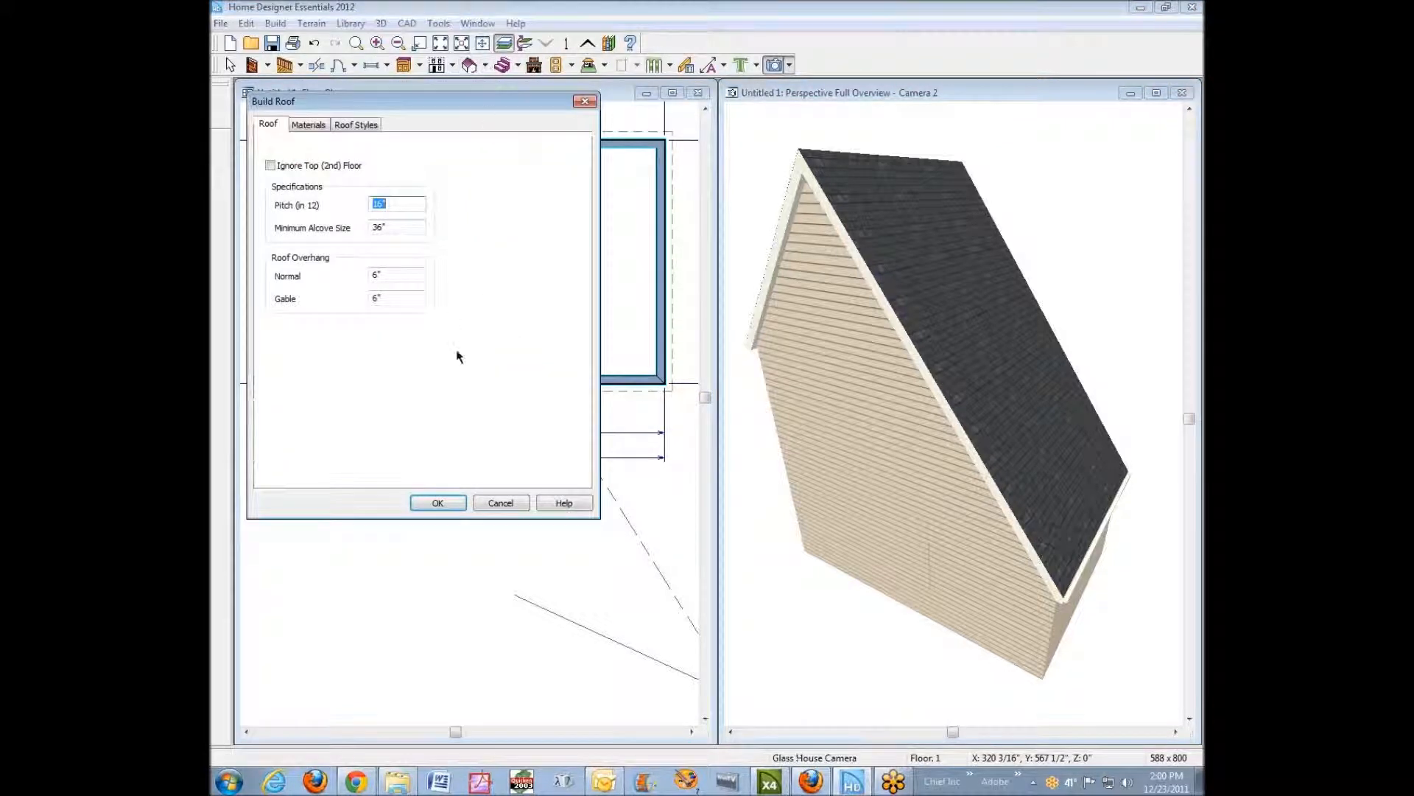
click(440, 504)
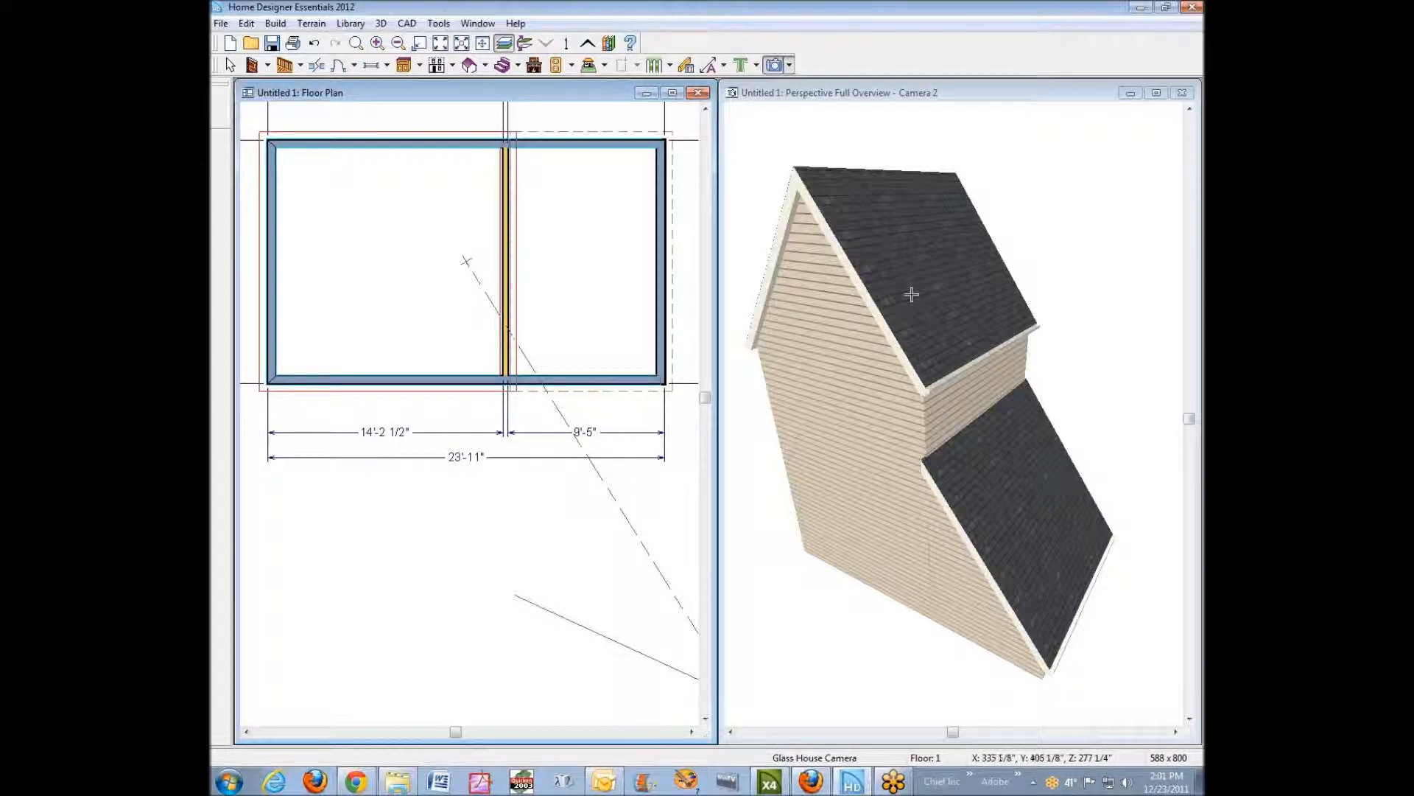
Restore the one-story room's finished ceiling height to its default and rebuild the roof.
right_click(585, 283)
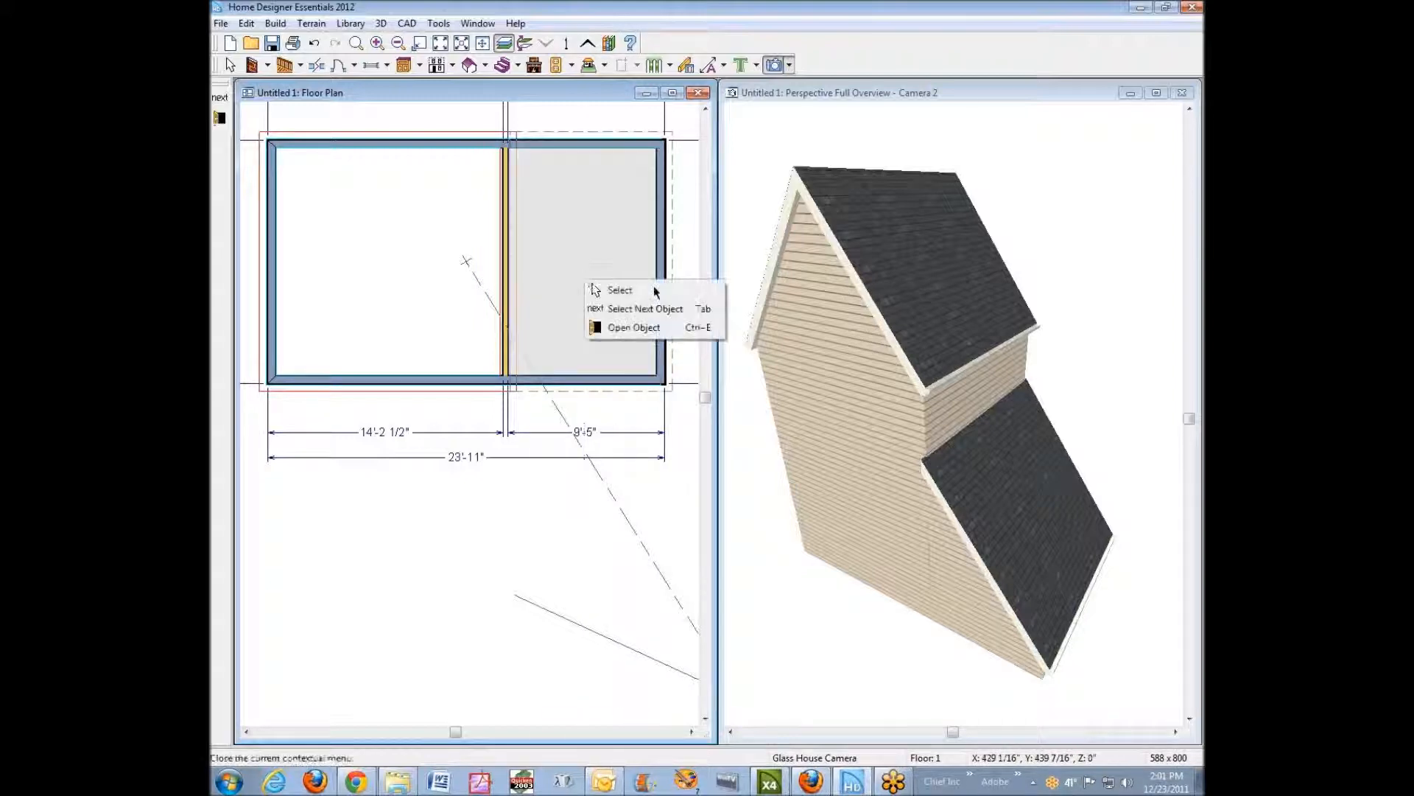
click(643, 332)
click(439, 312)
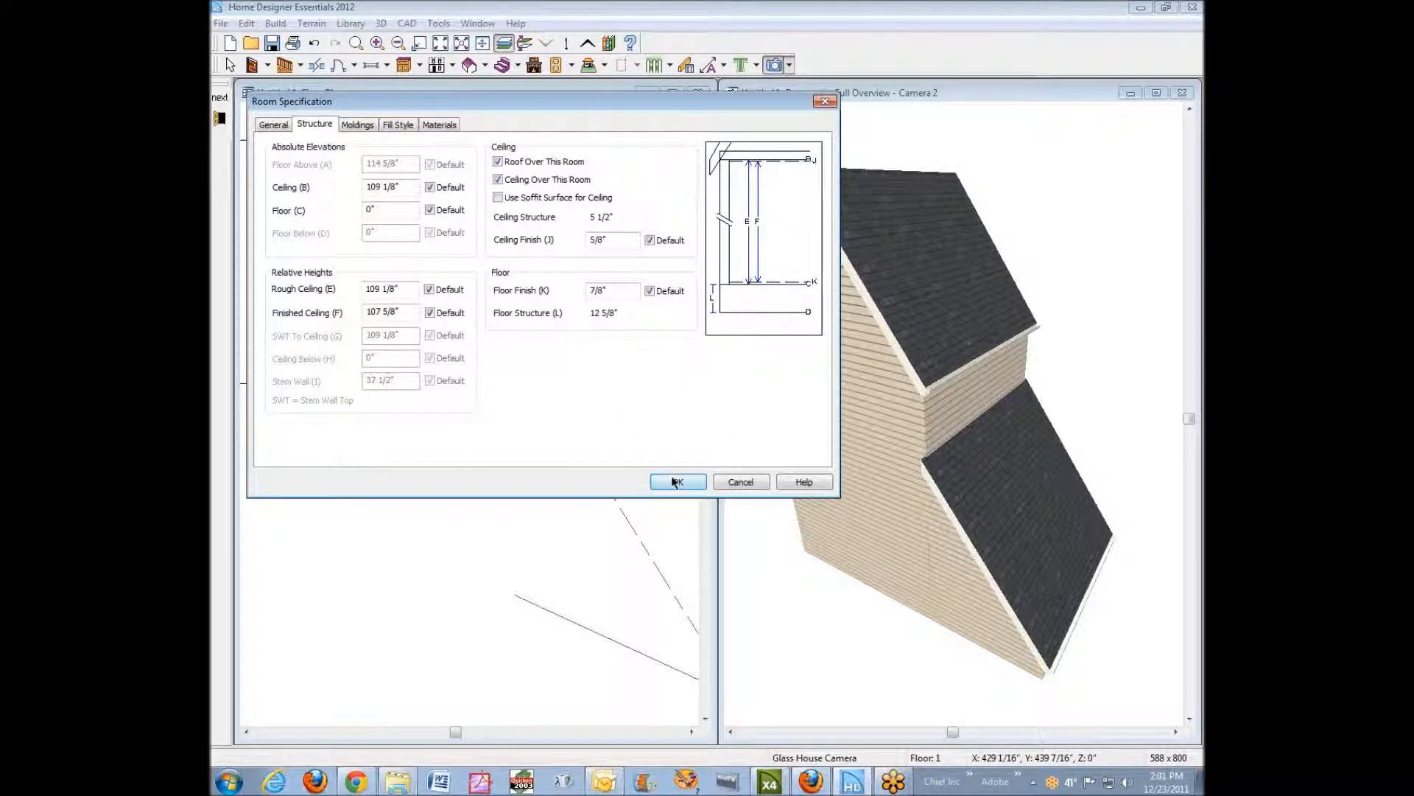
click(678, 482)
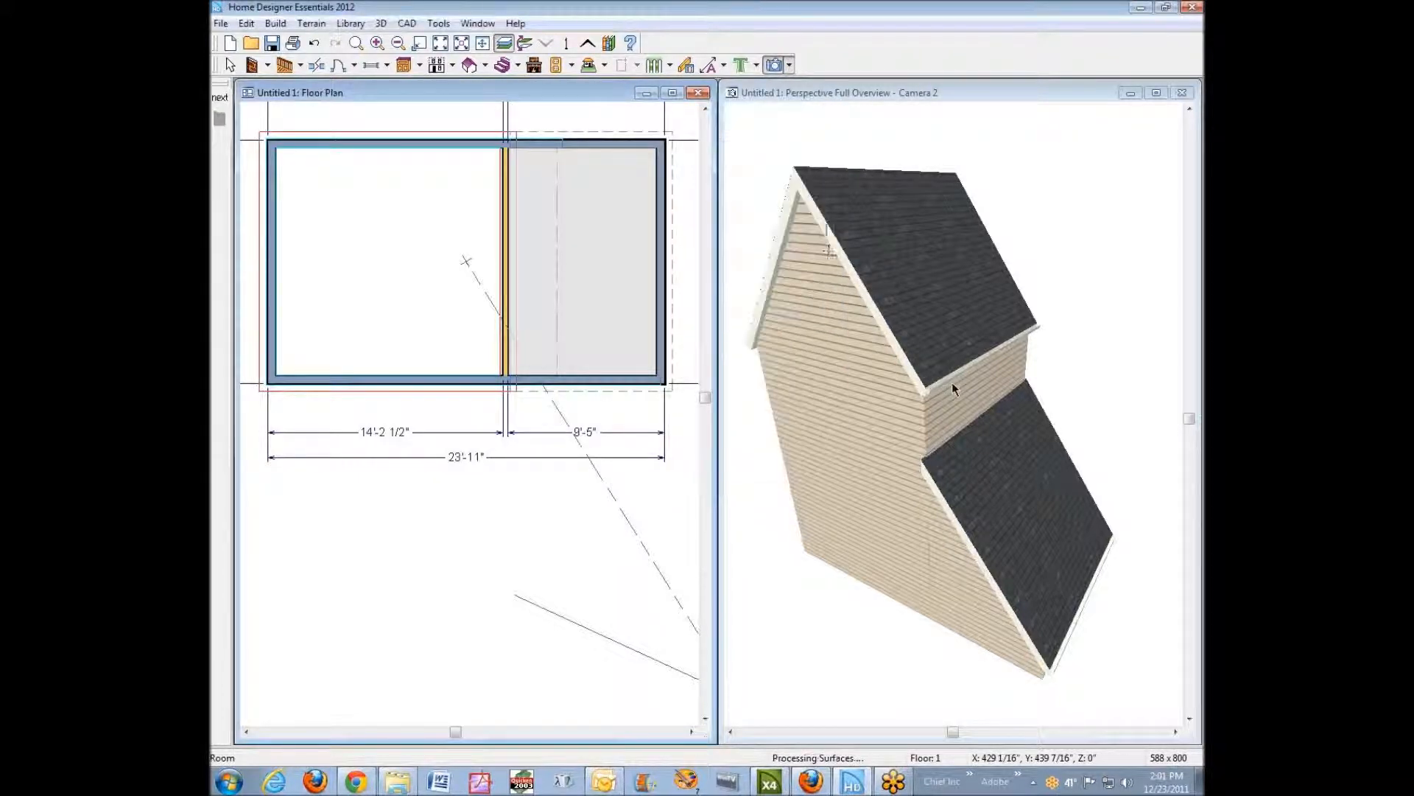
click(469, 65)
click(437, 503)
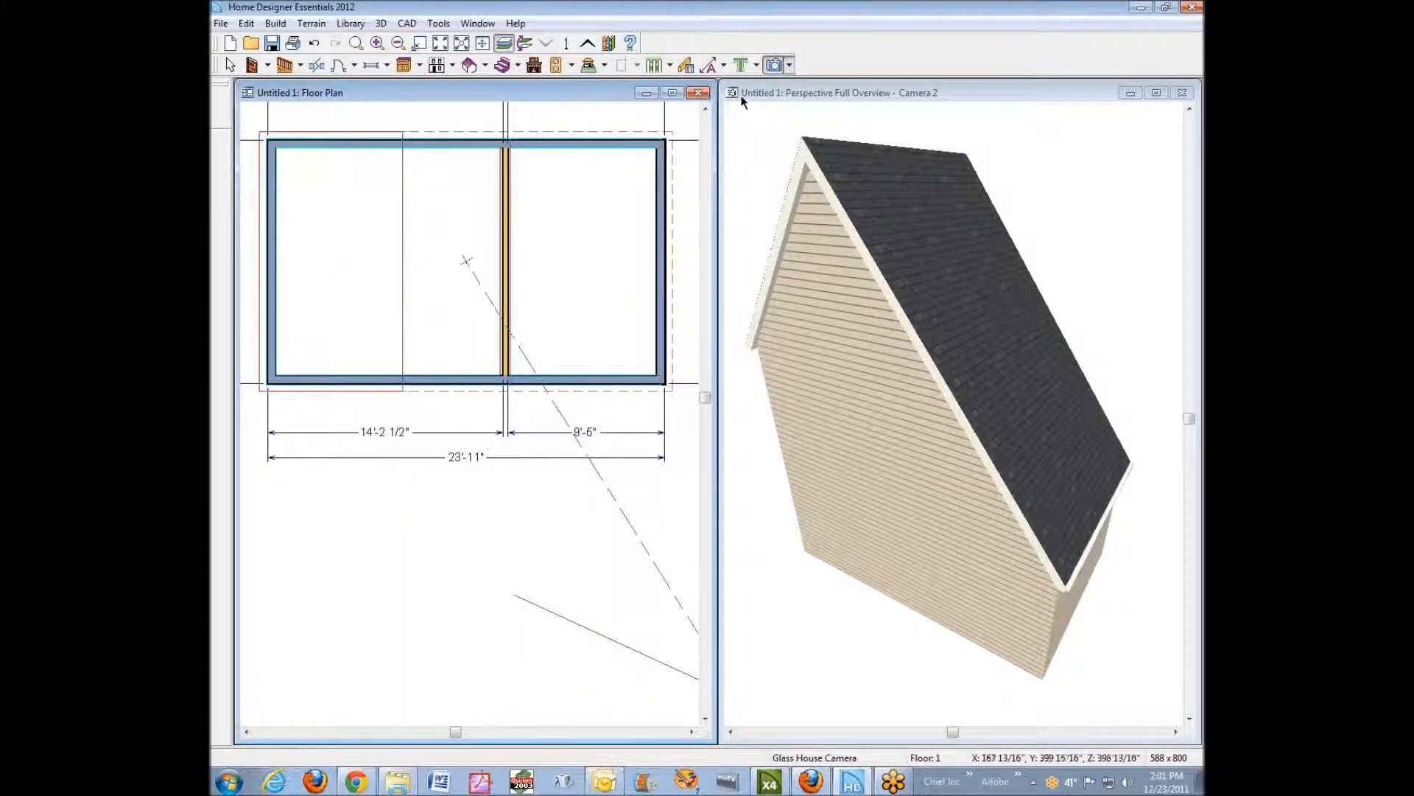
Switch to floor 2 and set the finished ceiling height of the room over the two-story part to 144".
click(589, 44)
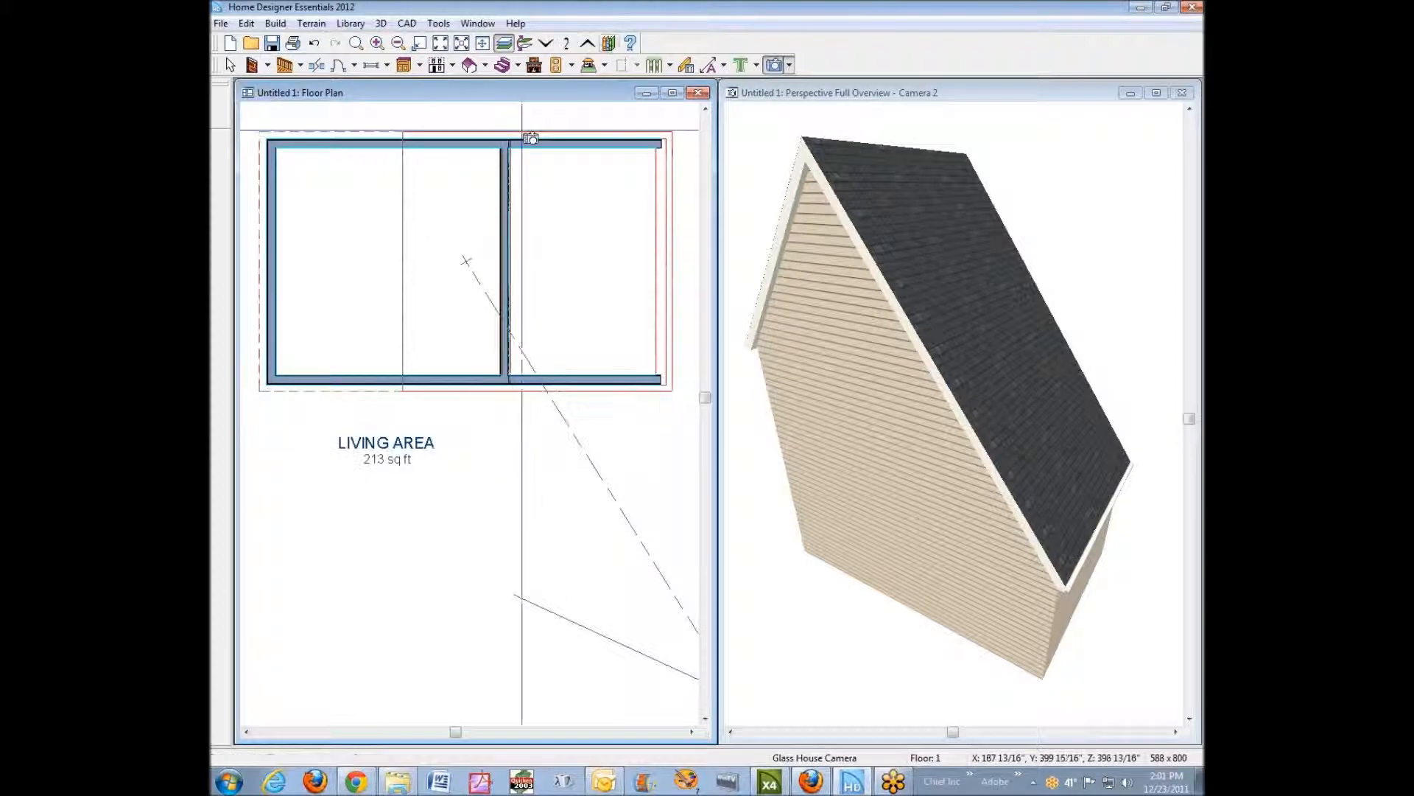
right_click(379, 246)
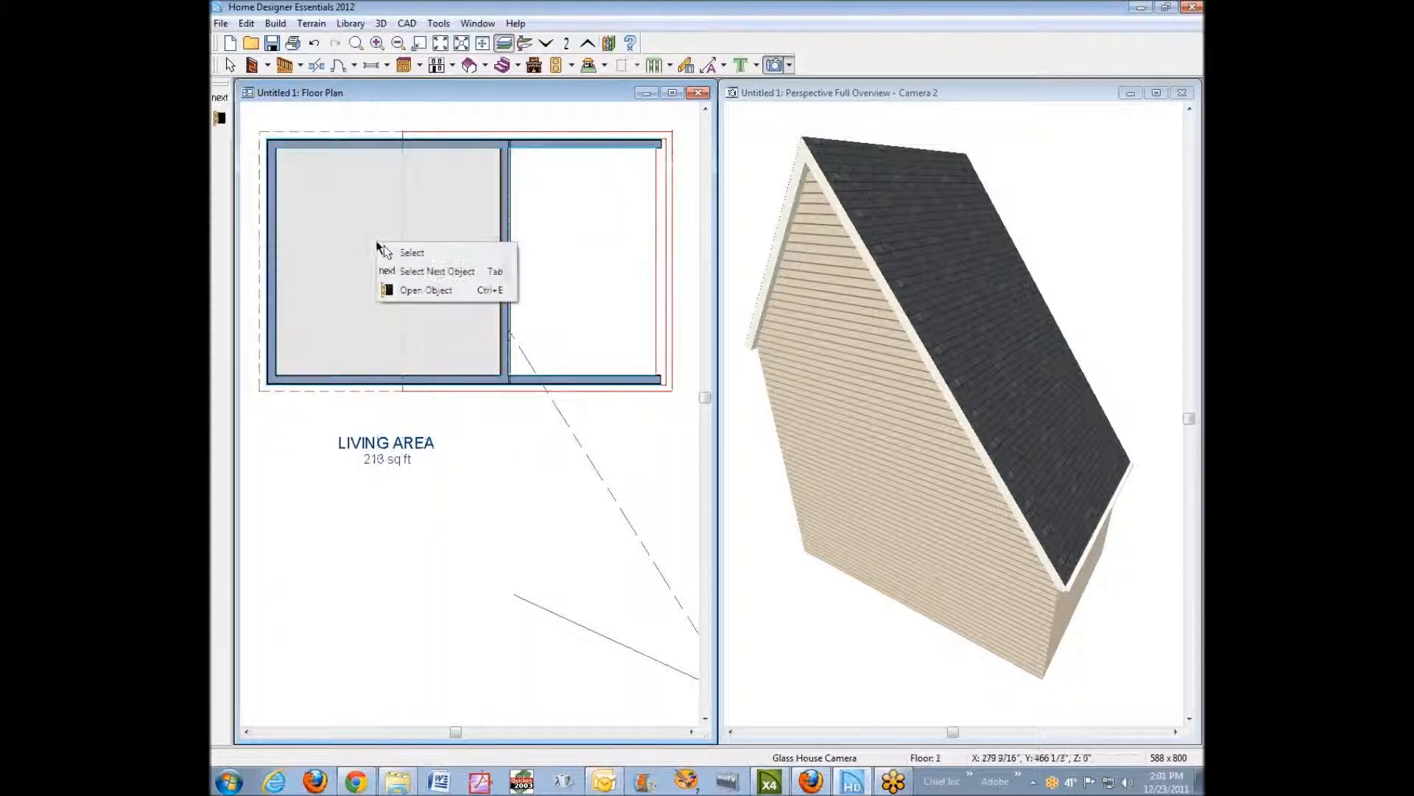
click(464, 293)
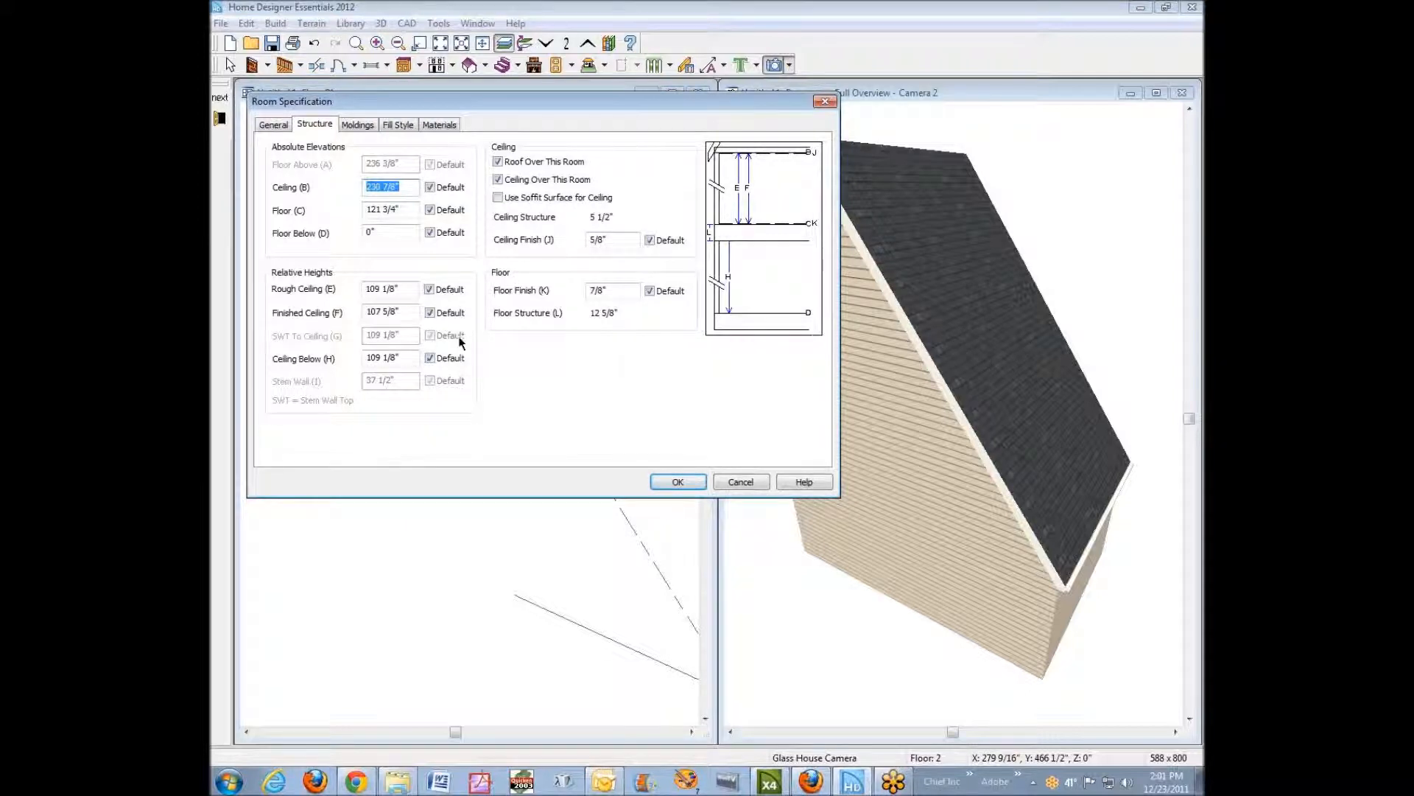
click(432, 314)
drag(415, 315, 315, 325)
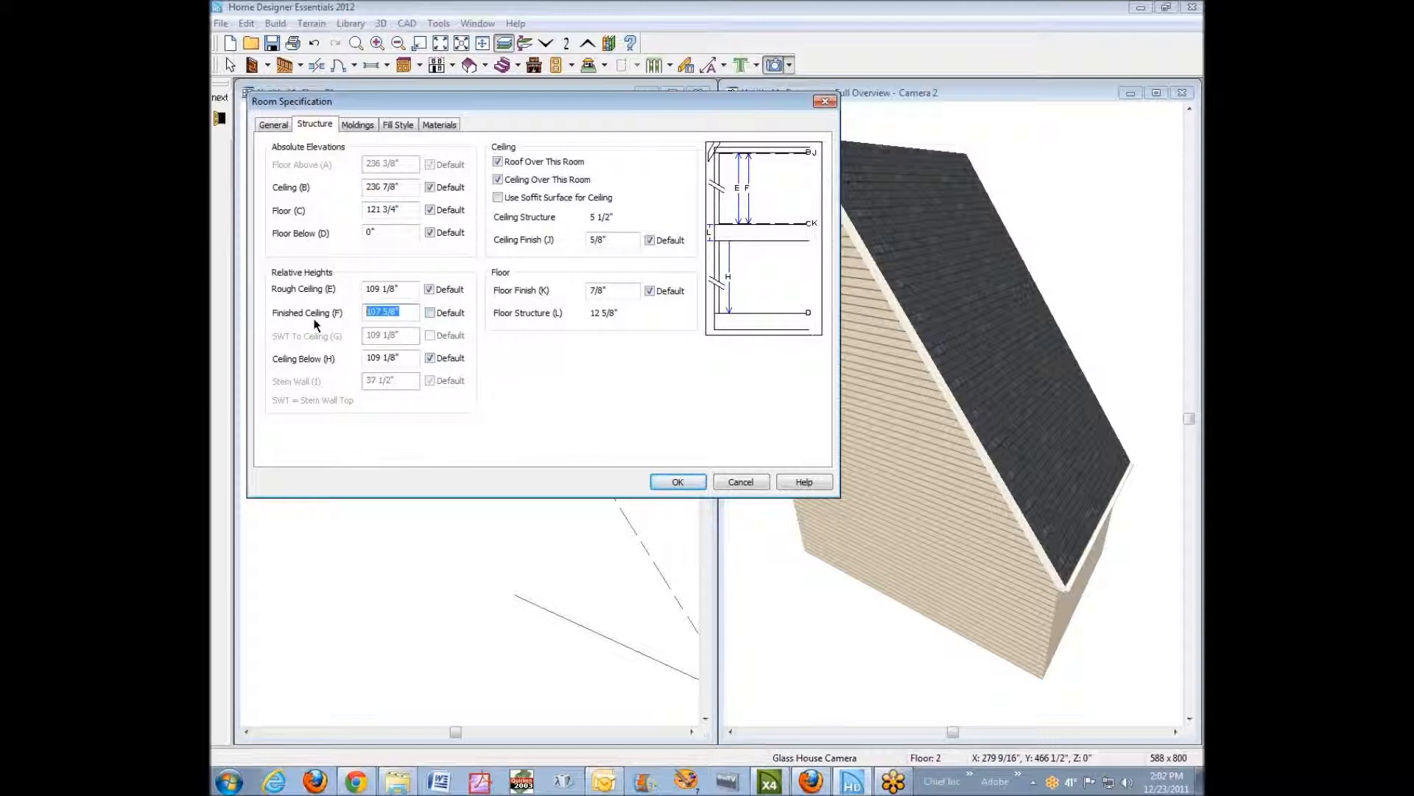
text(144)
click(690, 482)
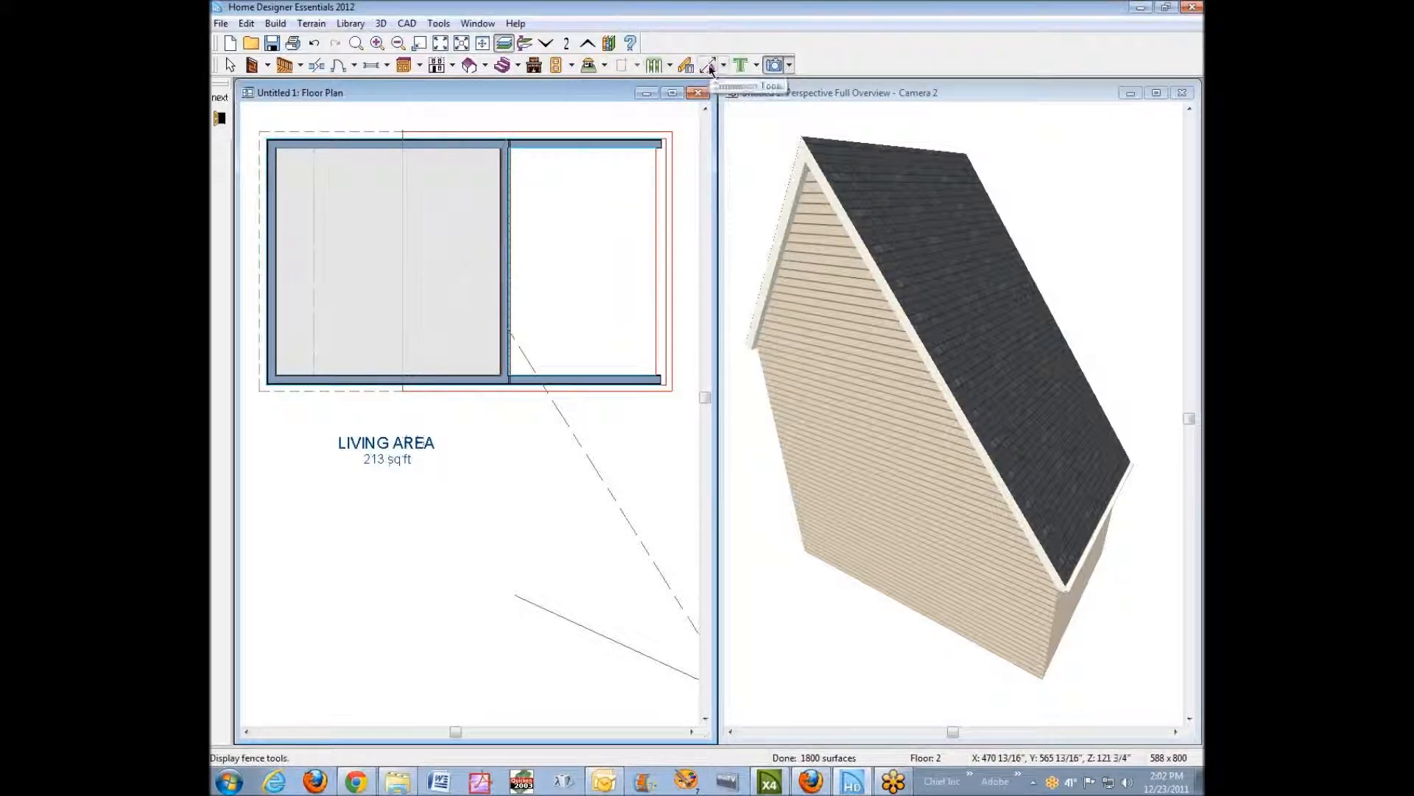
Inspect the sloped ceiling inside the second-floor room with a Glass House Camera view, and close the view.
click(773, 65)
drag(497, 358, 345, 221)
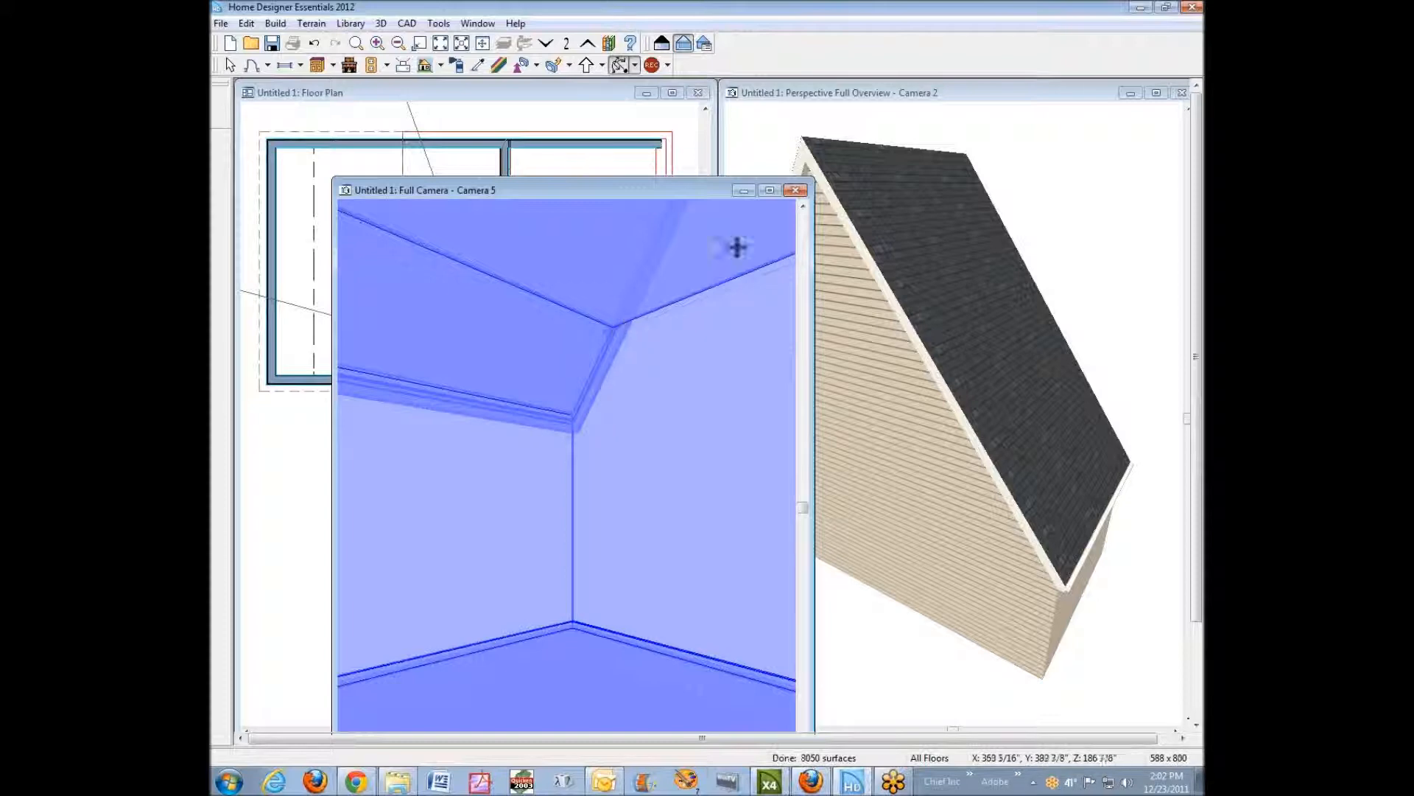
click(797, 193)
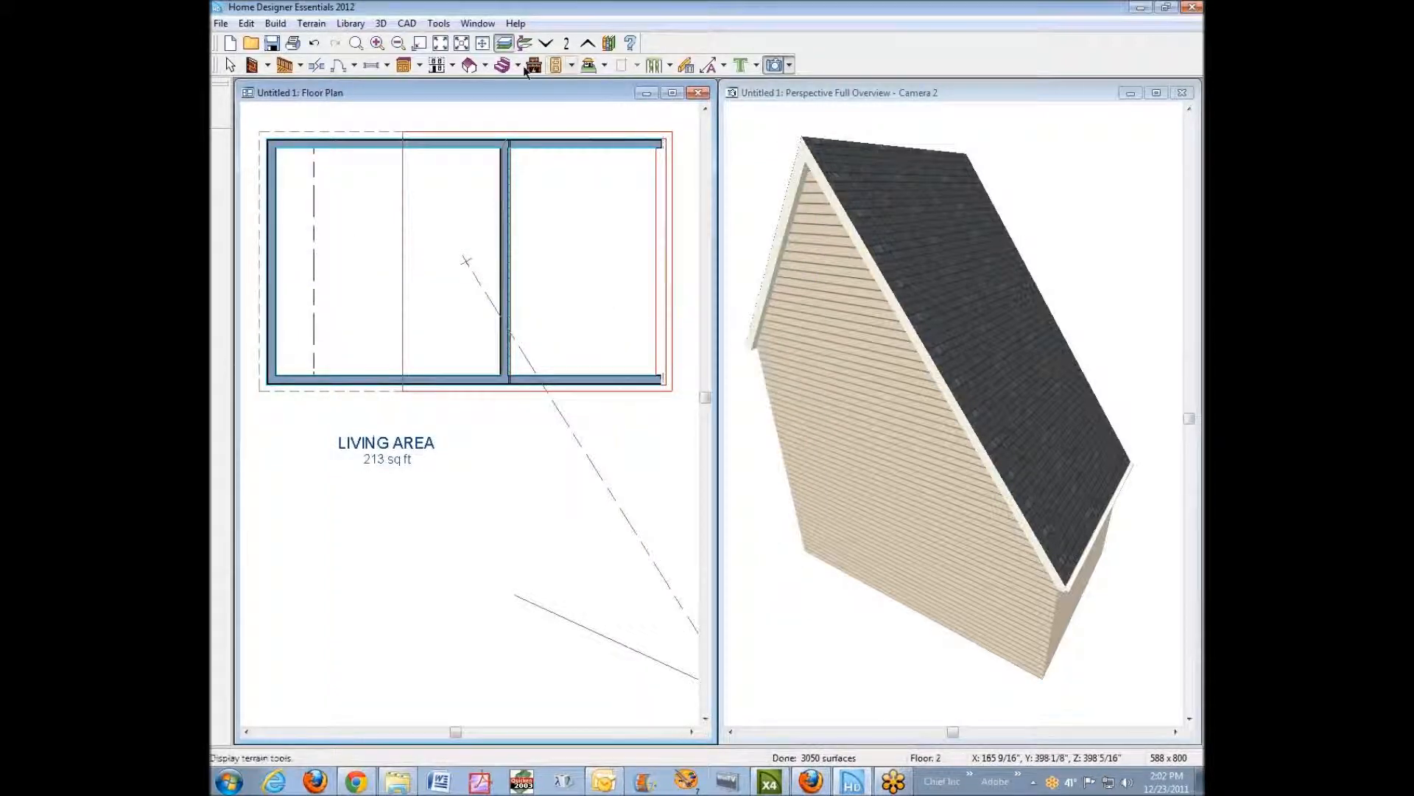
Rebuild the roof over the raised second-floor ceiling, keeping the pitch and overhangs as set.
click(472, 66)
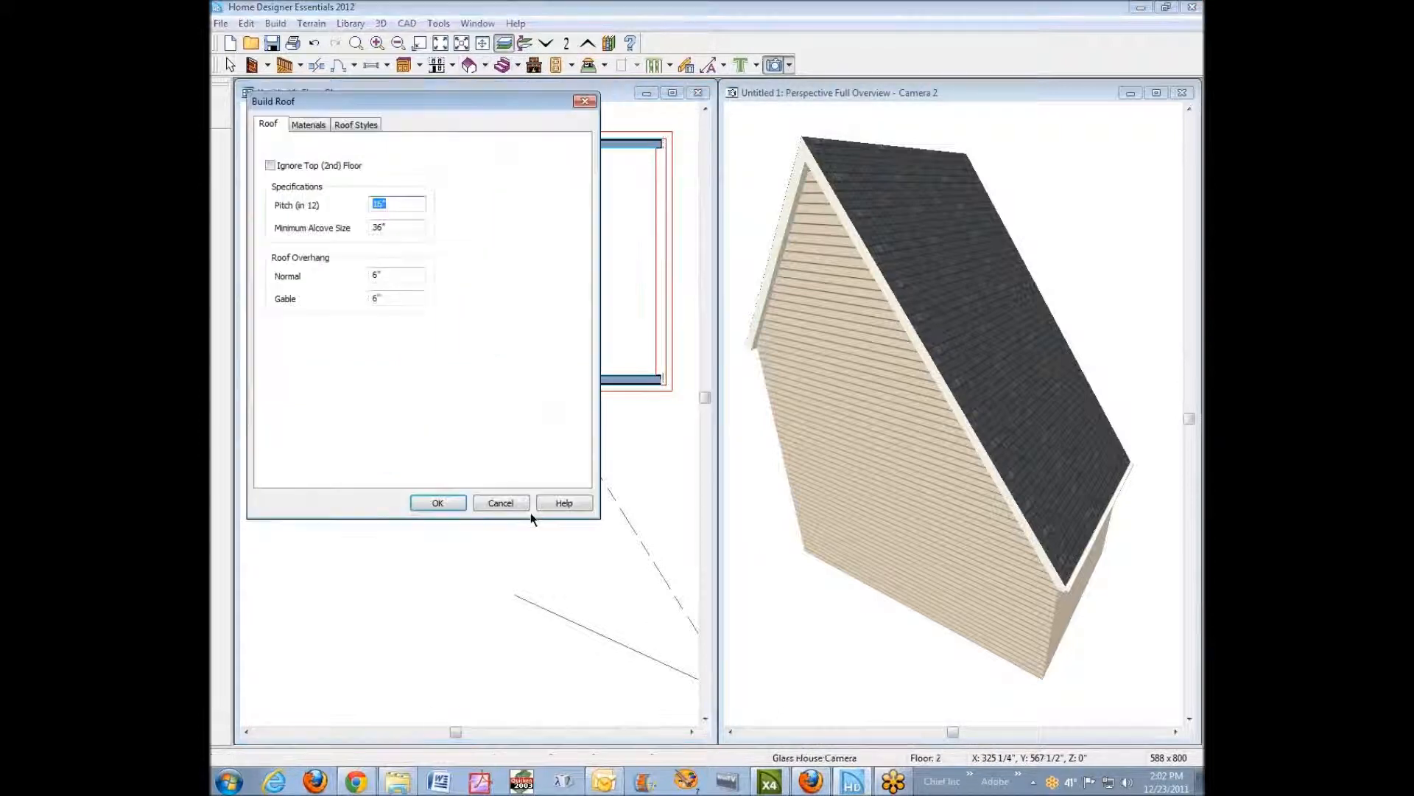
click(445, 502)
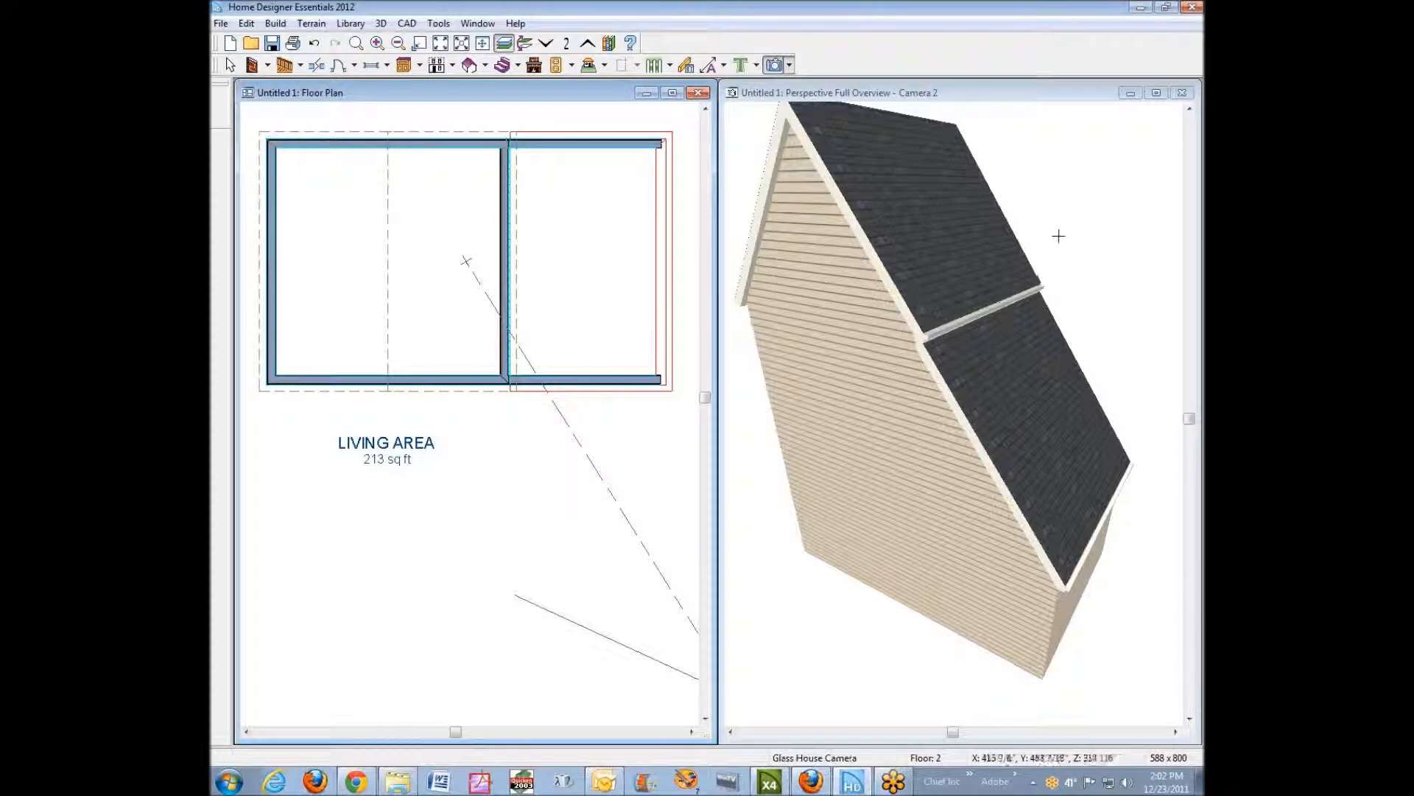
click(1189, 109)
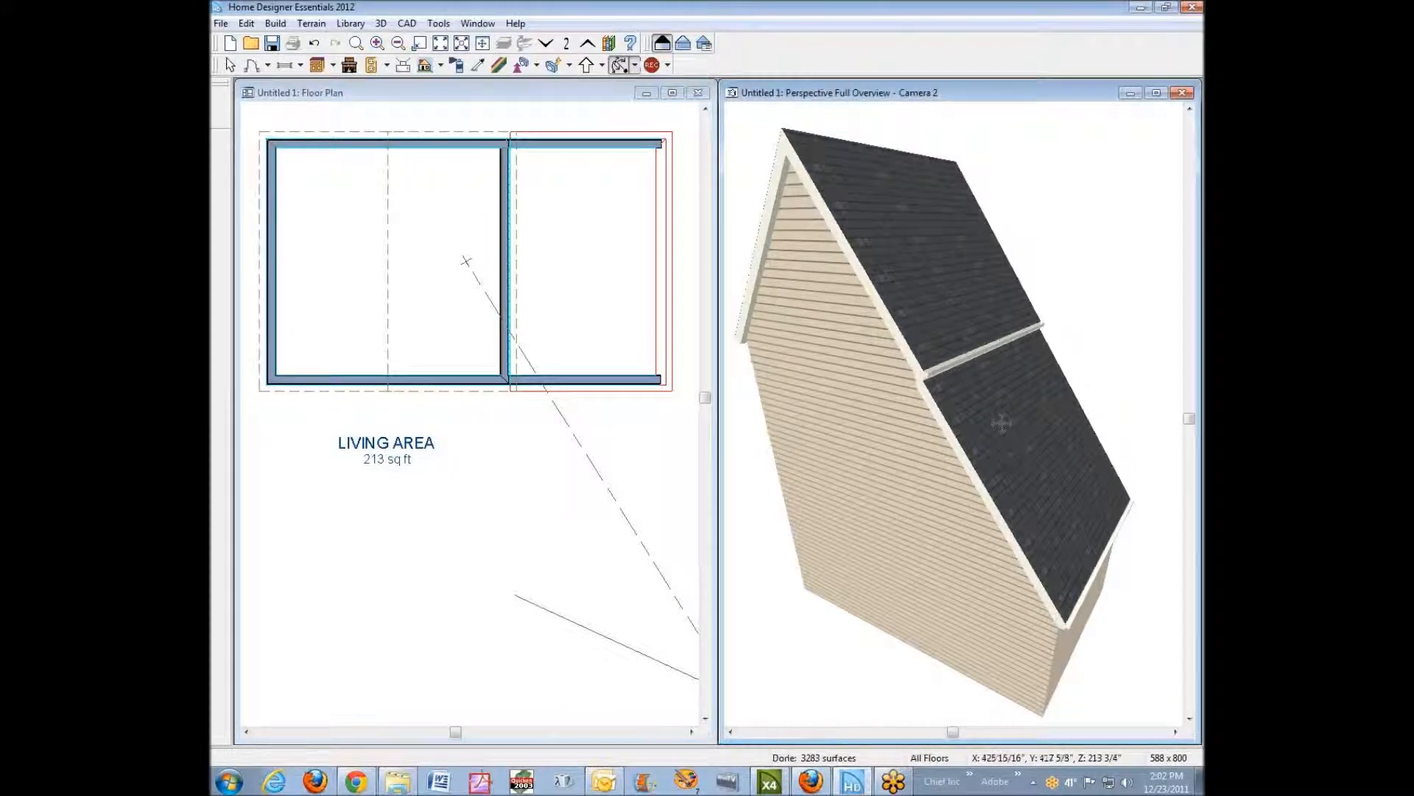
Restore the second-floor room's finished ceiling height to its default and rebuild the roof.
right_click(414, 231)
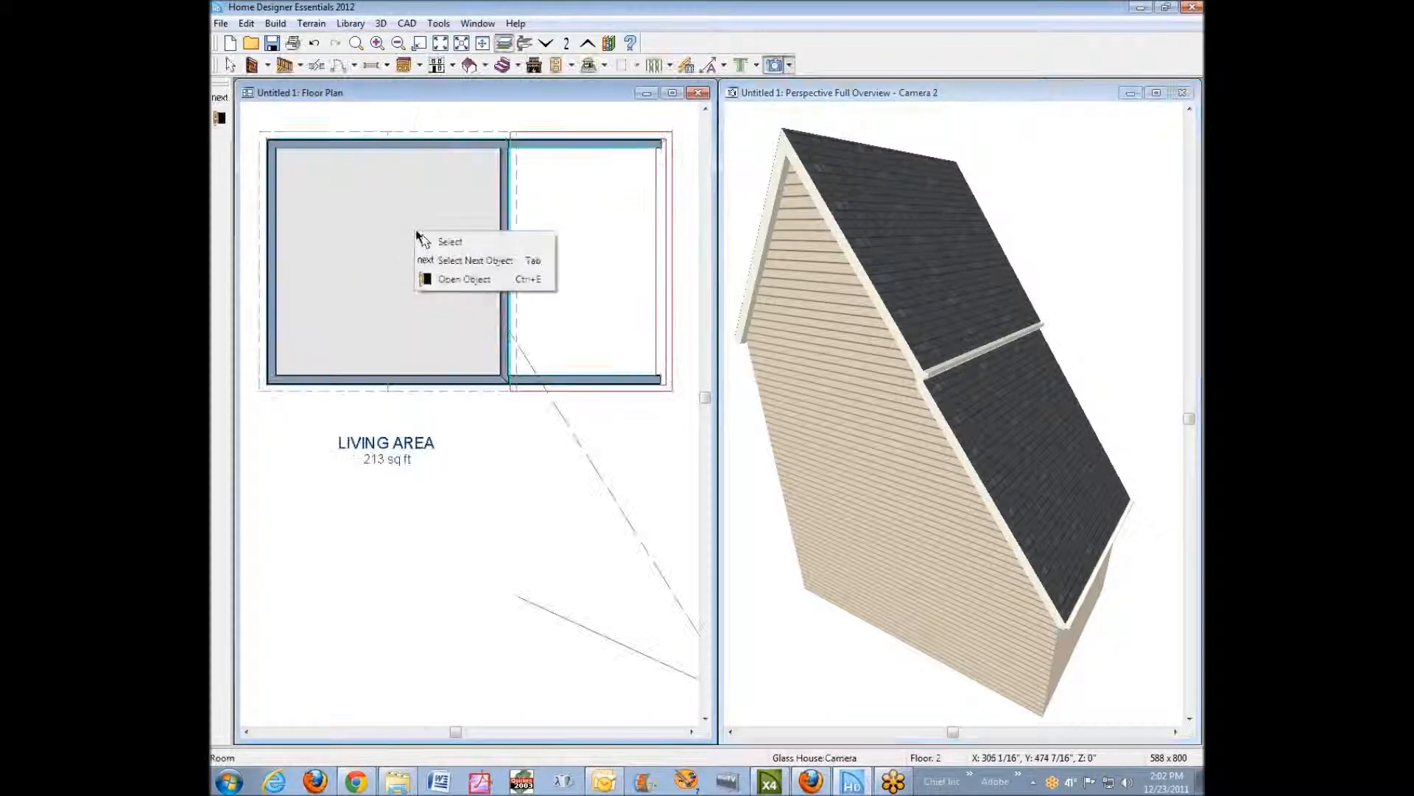
click(462, 279)
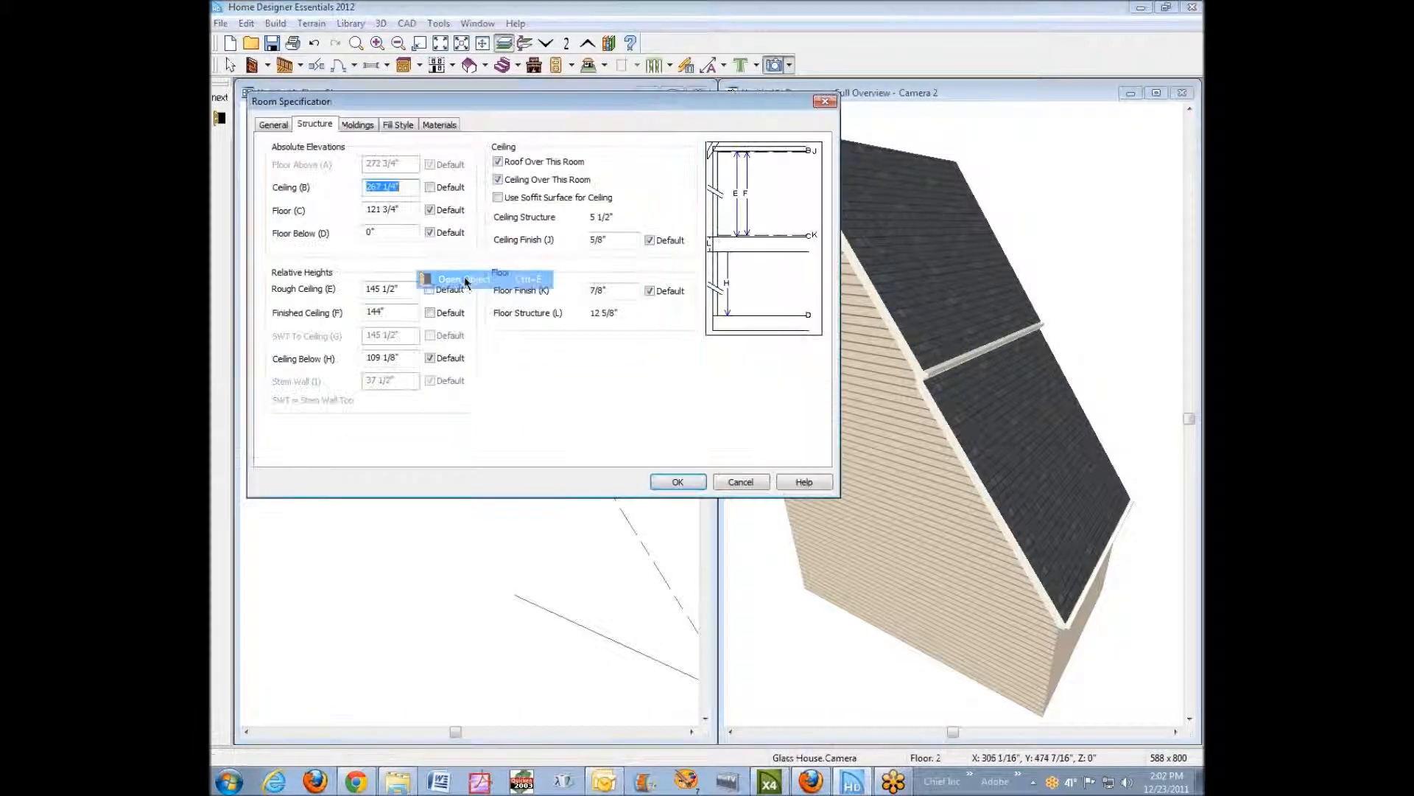
click(435, 314)
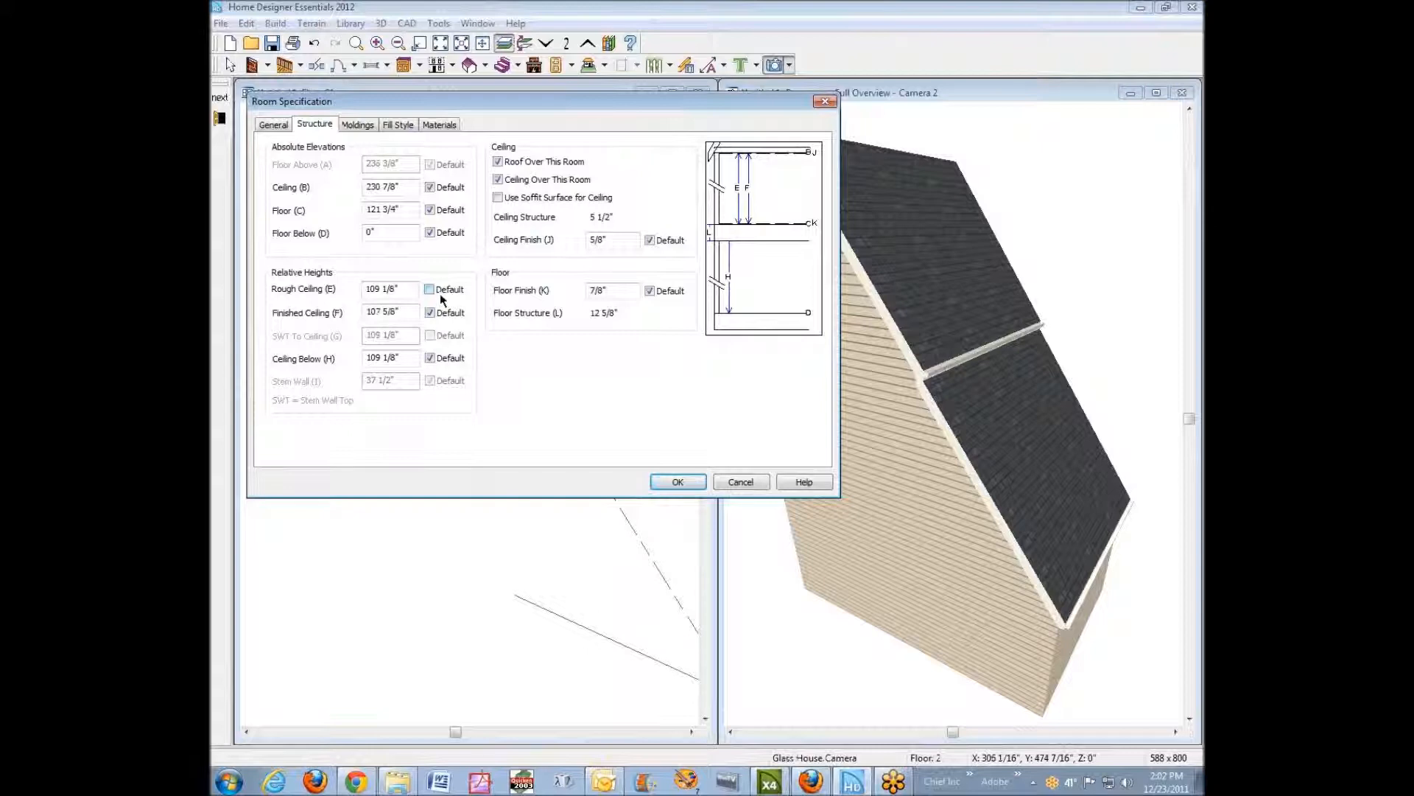
click(677, 479)
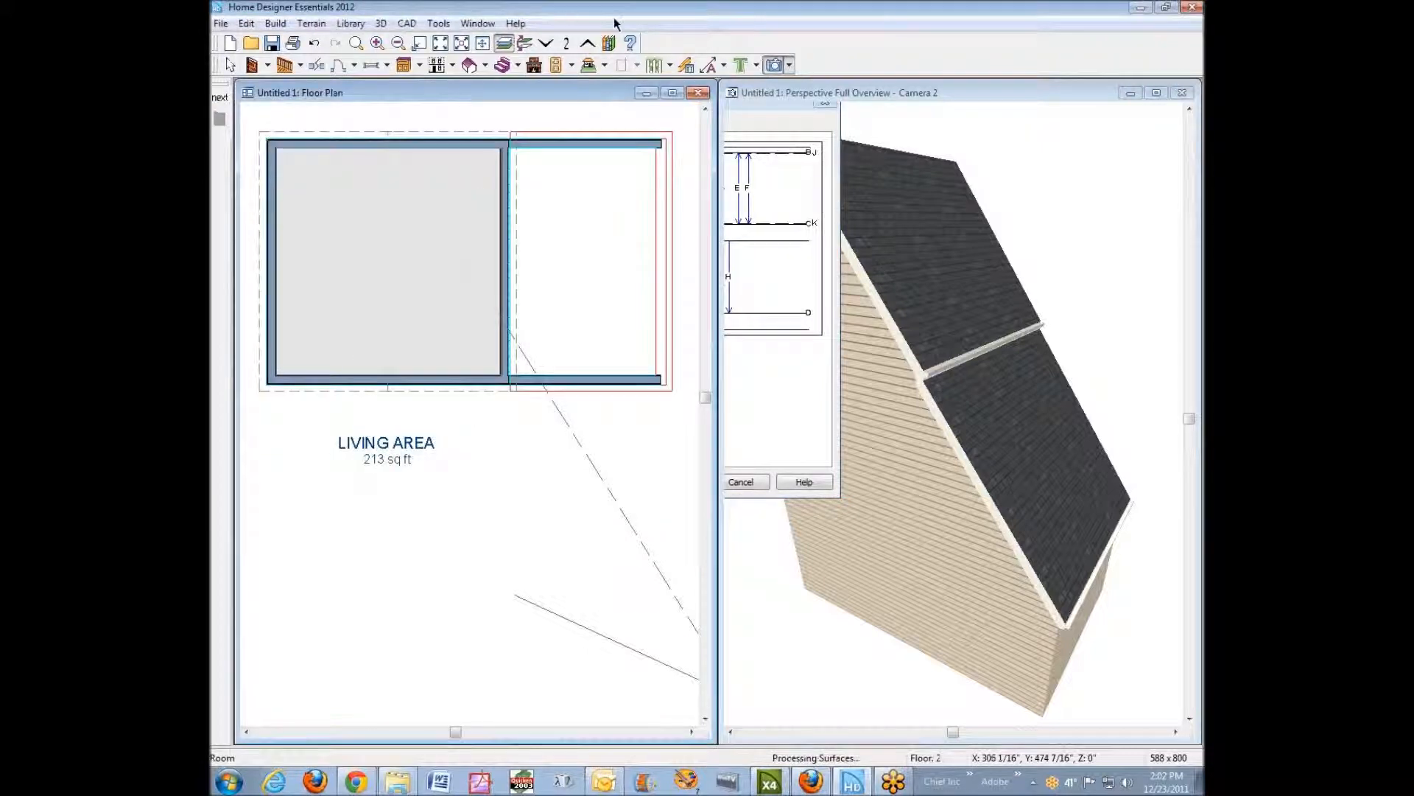
click(503, 64)
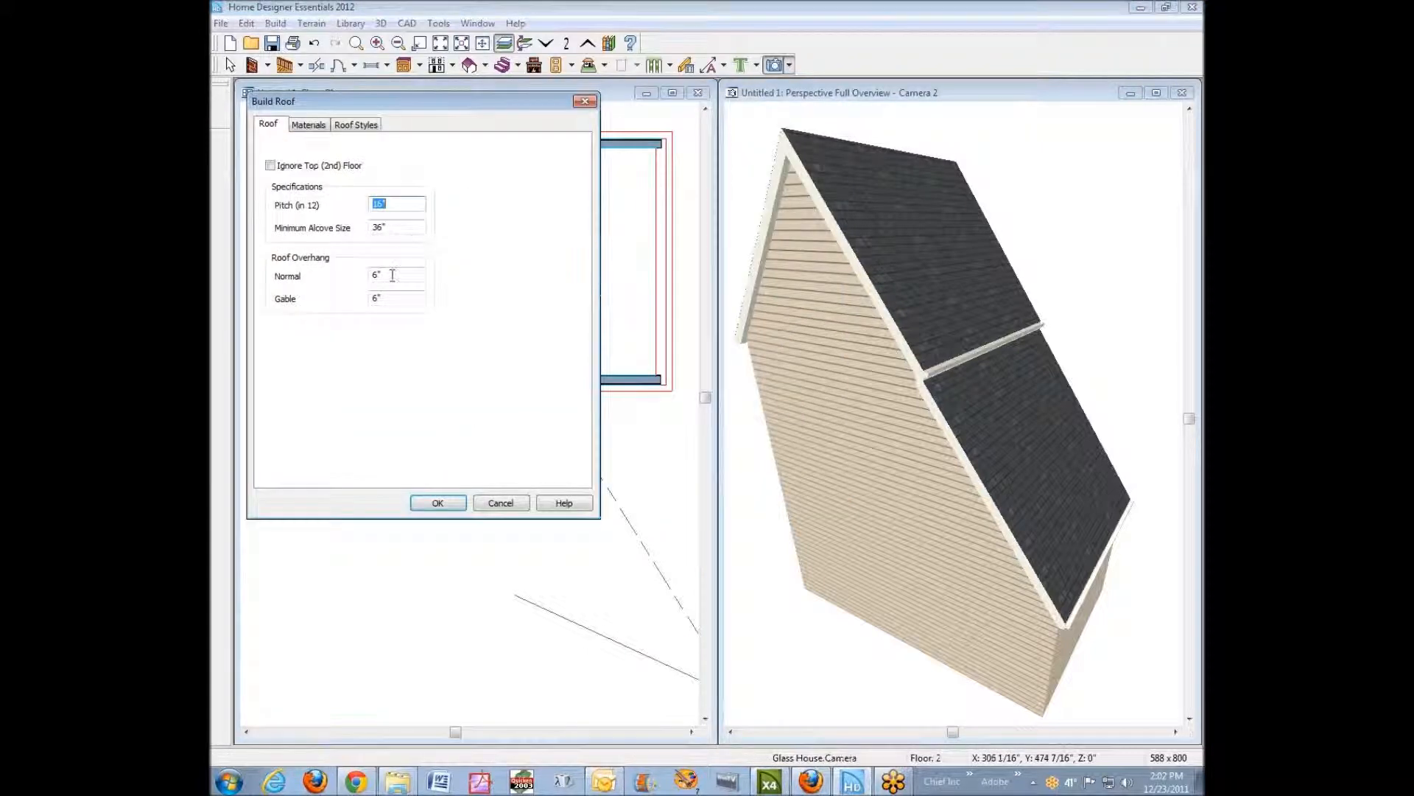
click(438, 502)
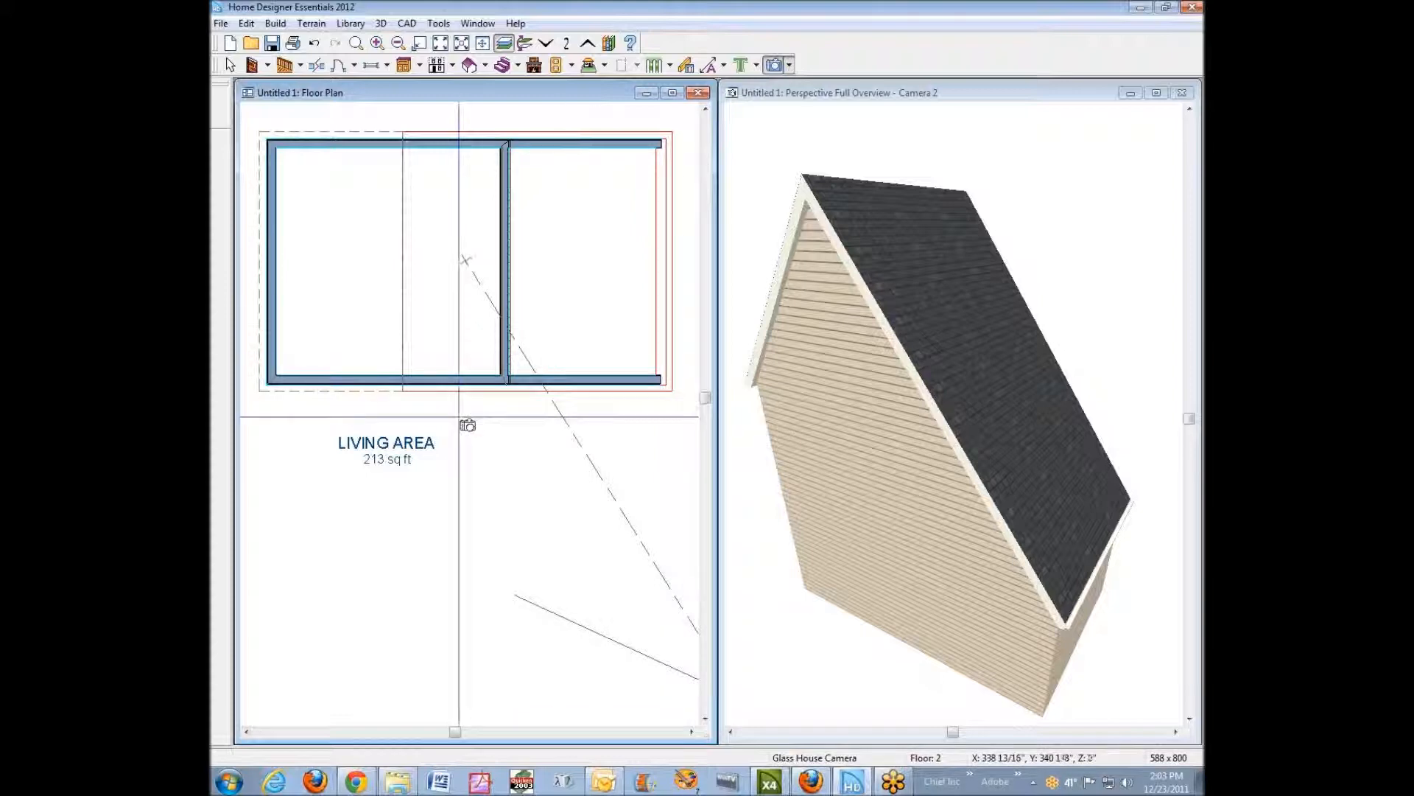
Set a shallower lower roof pitch on the second-floor exterior wall opposite the one-story room and rebuild the roof.
right_click(272, 270)
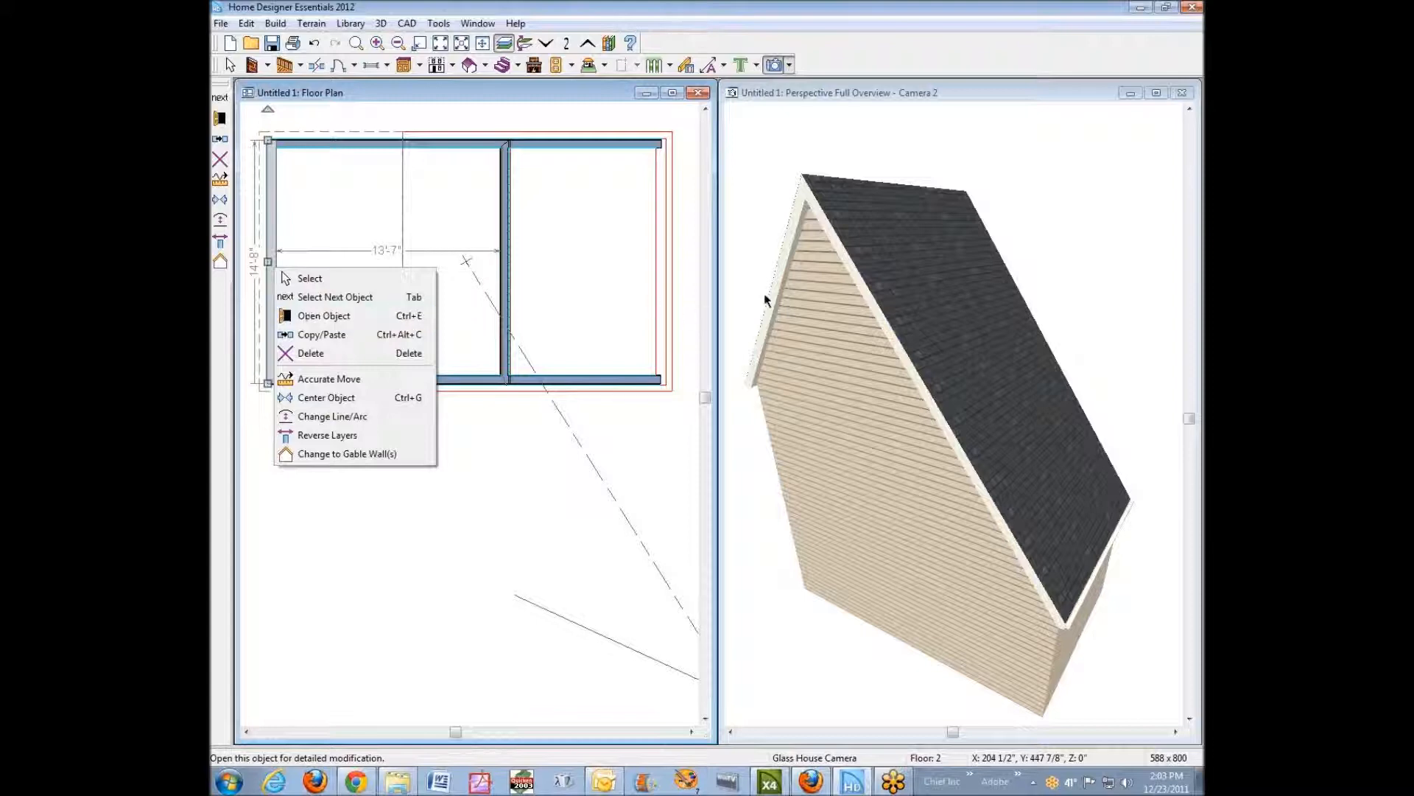
click(328, 318)
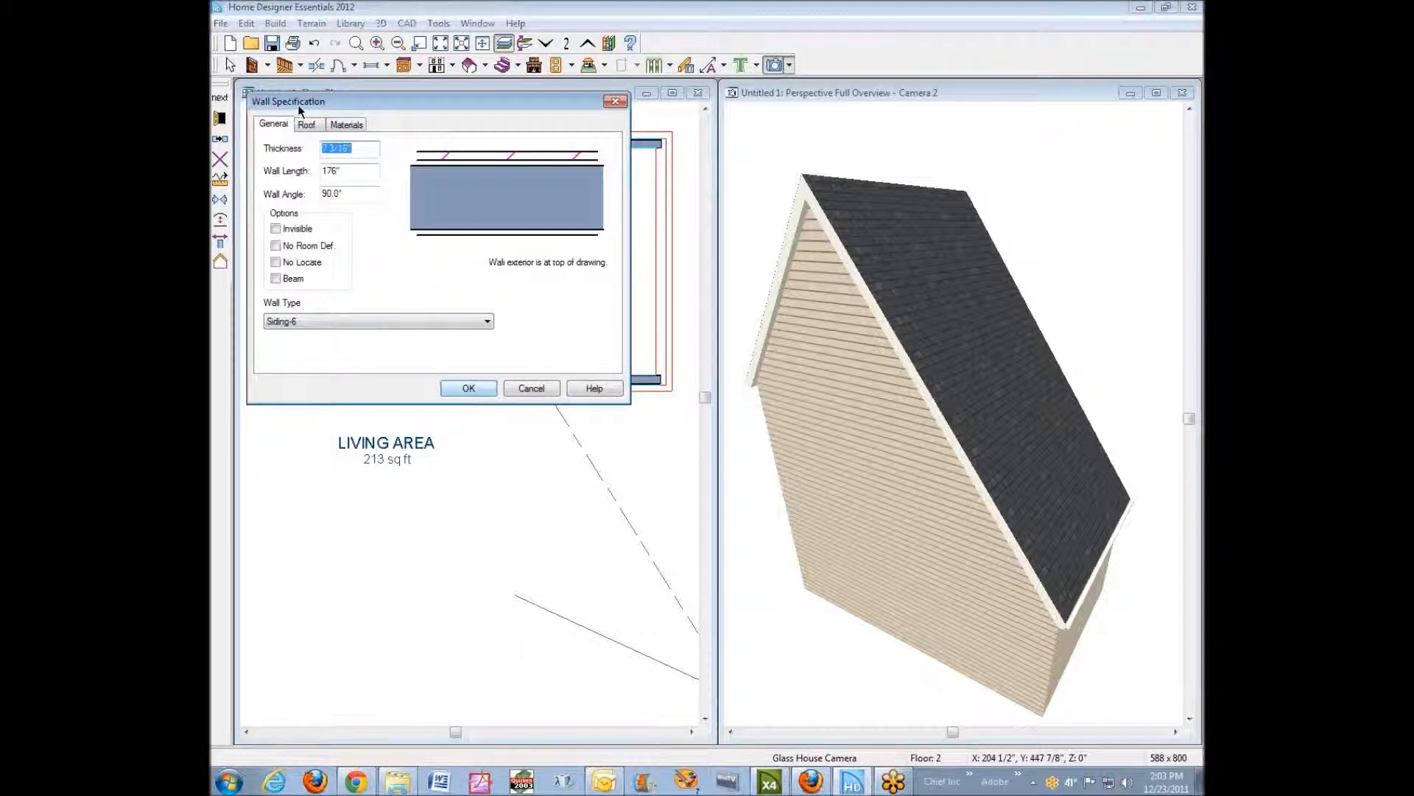
click(307, 124)
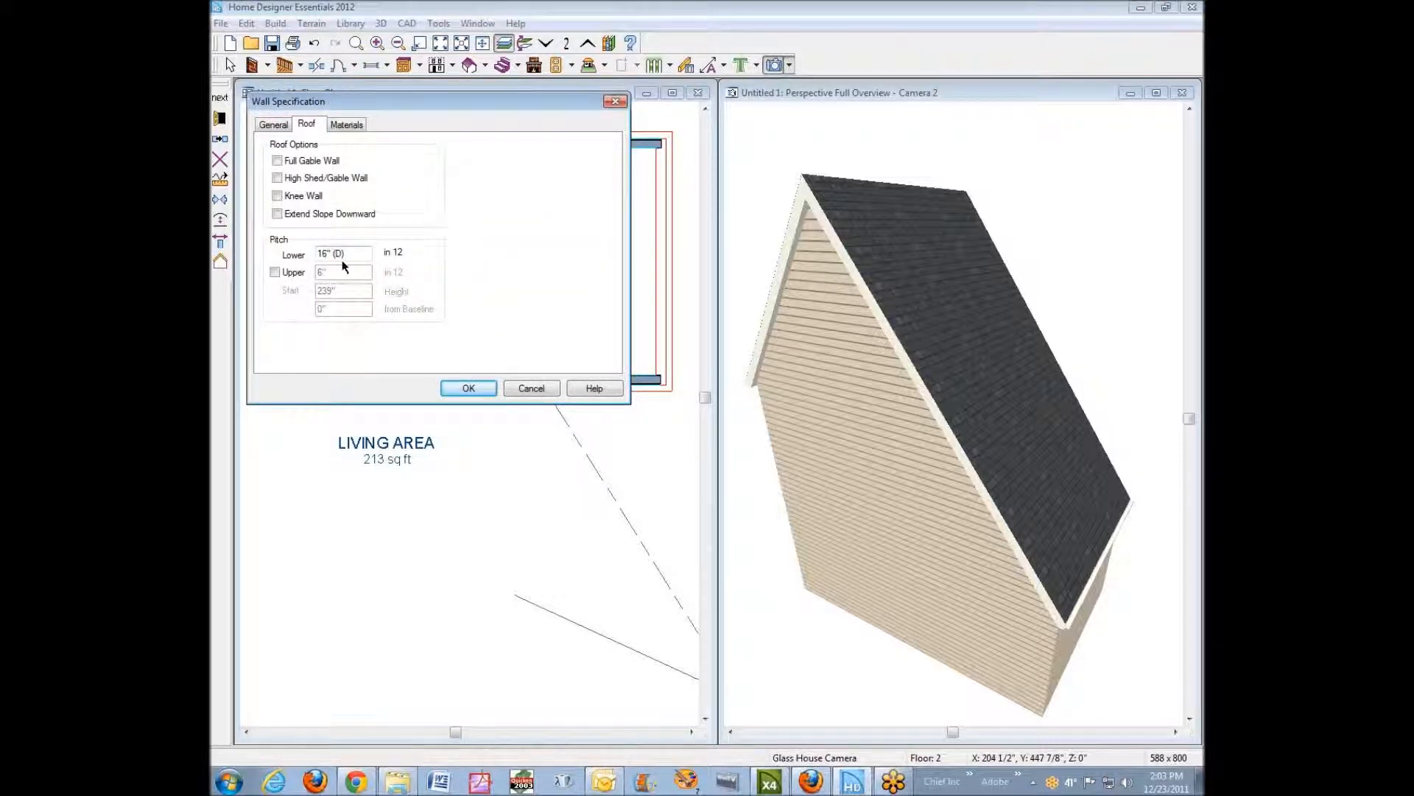
drag(361, 253, 292, 242)
click(469, 388)
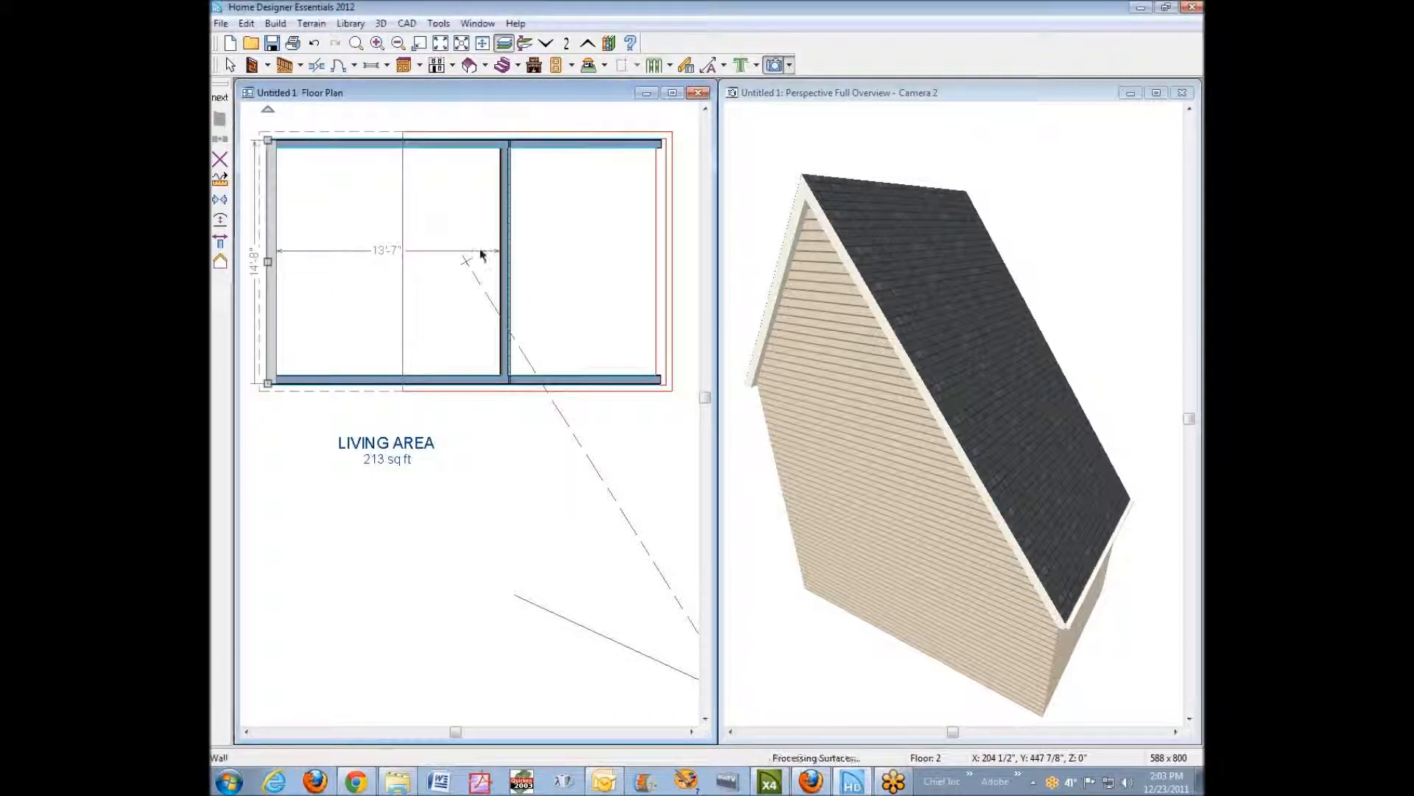
click(469, 65)
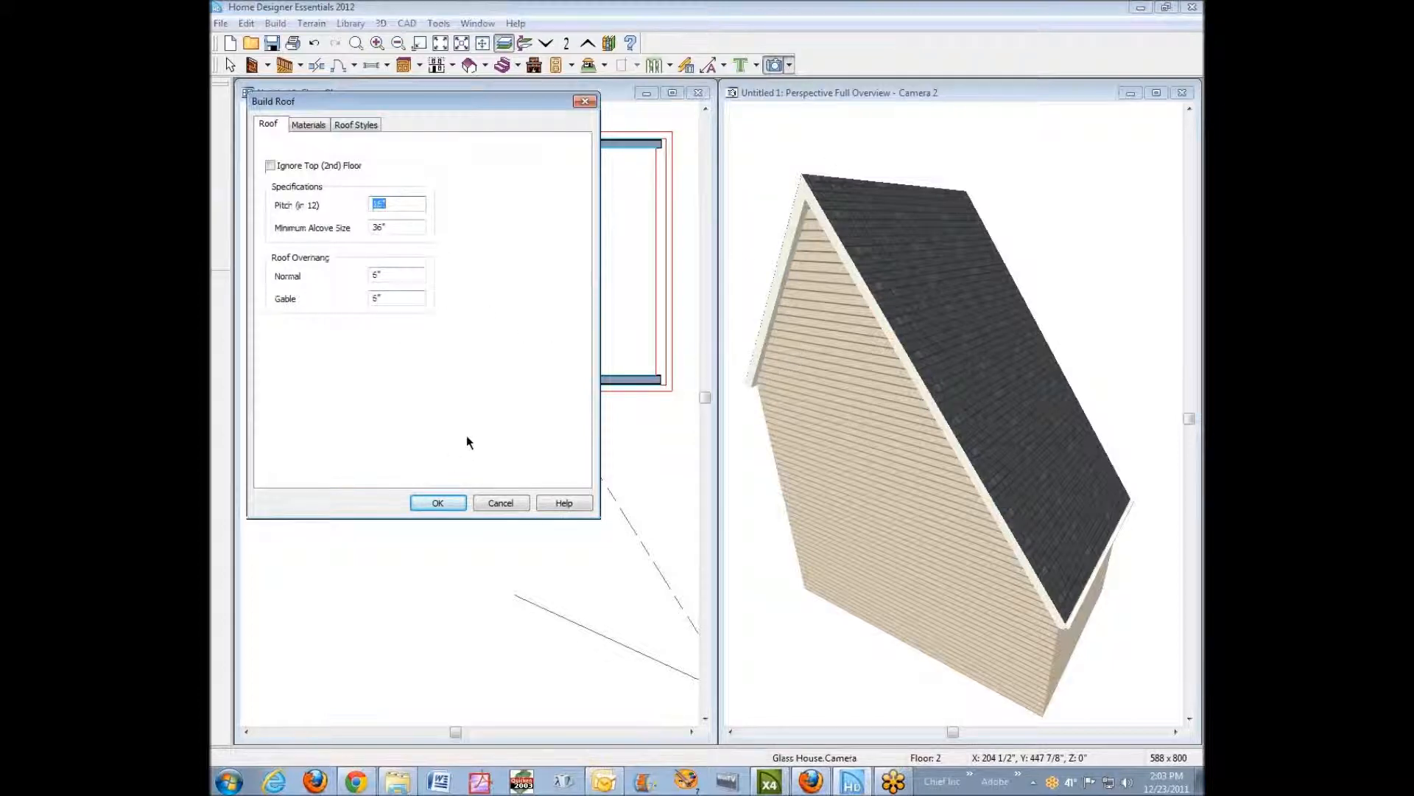
click(438, 502)
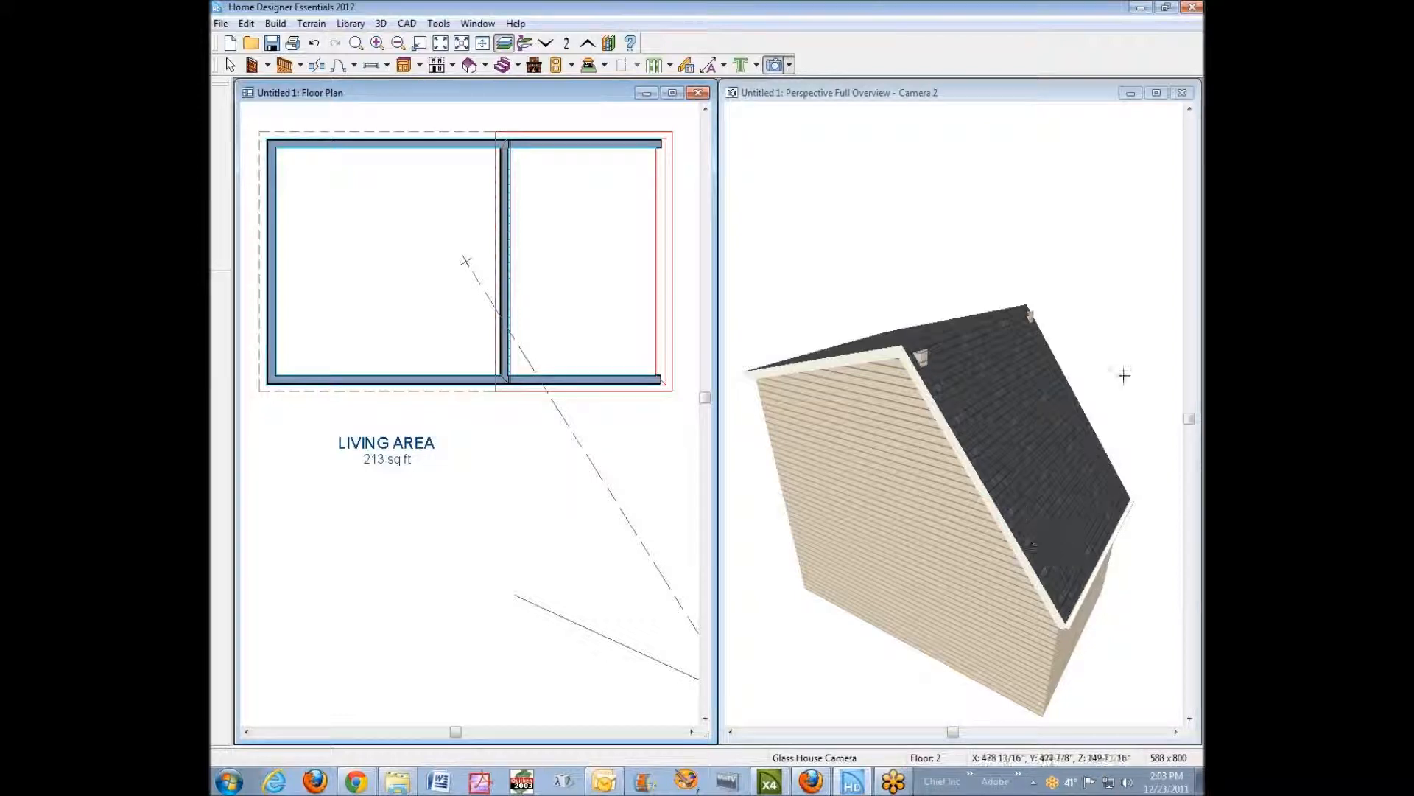
click(1150, 305)
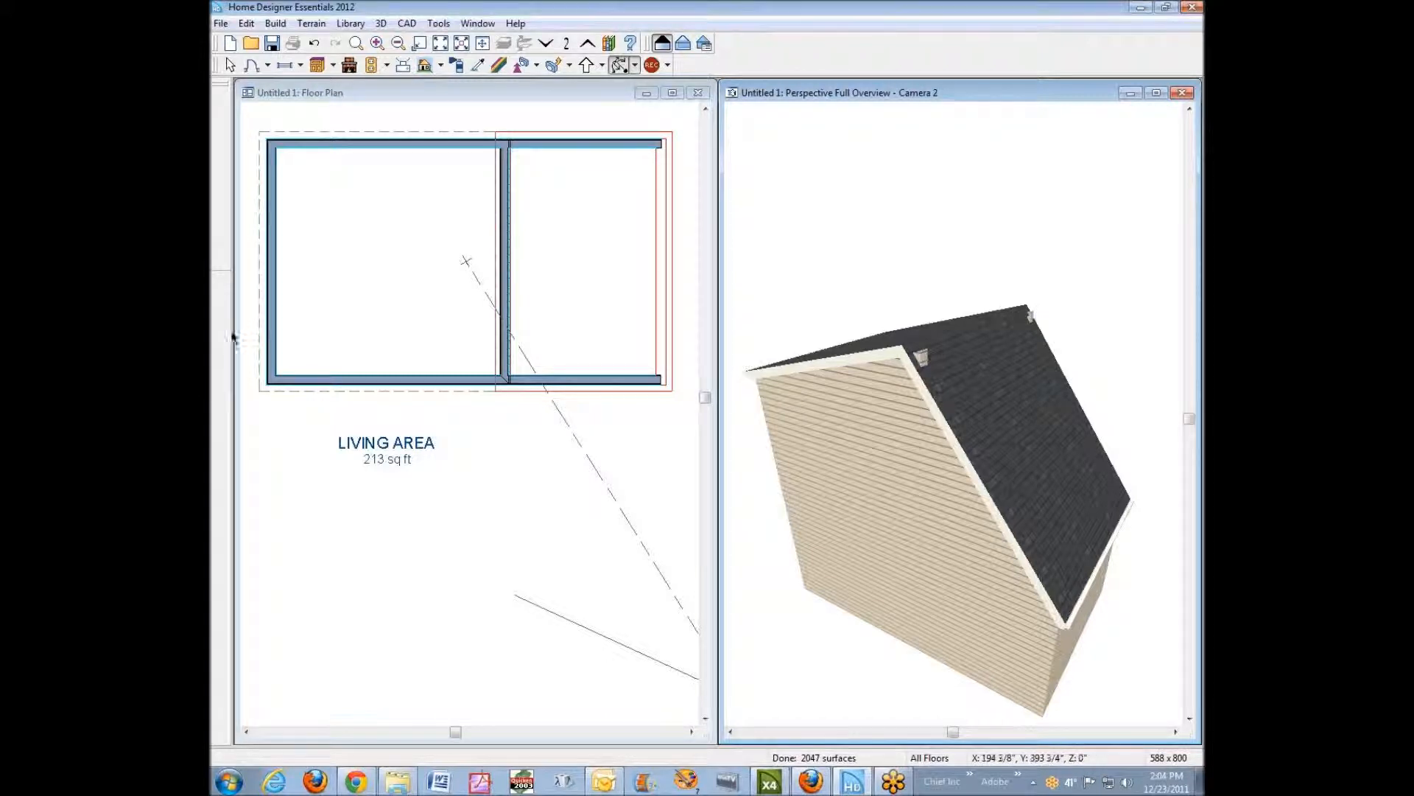
Set the lower roof pitch of the second-floor wall opposite the one-story room to 8 in 12 and rebuild the roof.
right_click(270, 263)
click(345, 309)
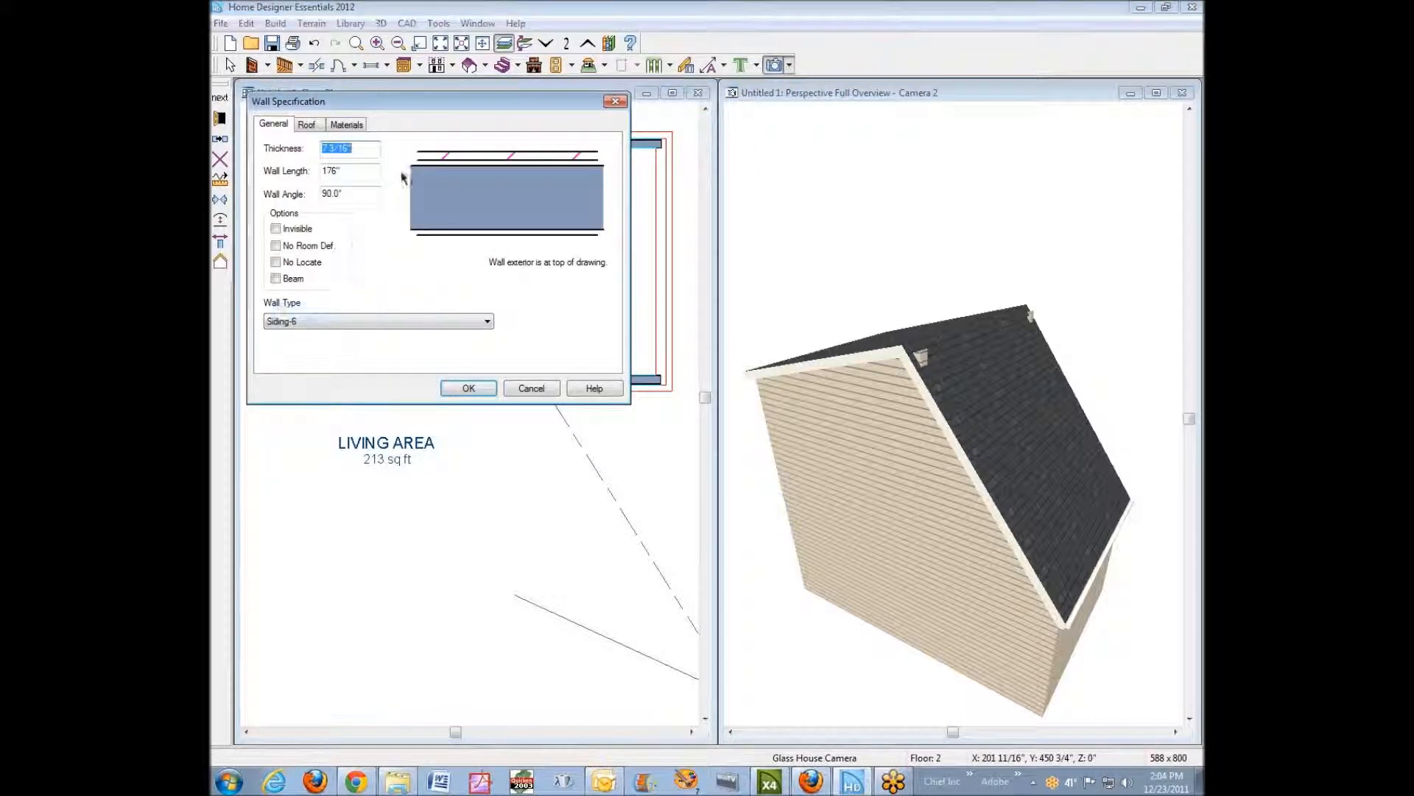
click(307, 124)
double_click(359, 251)
text(8)
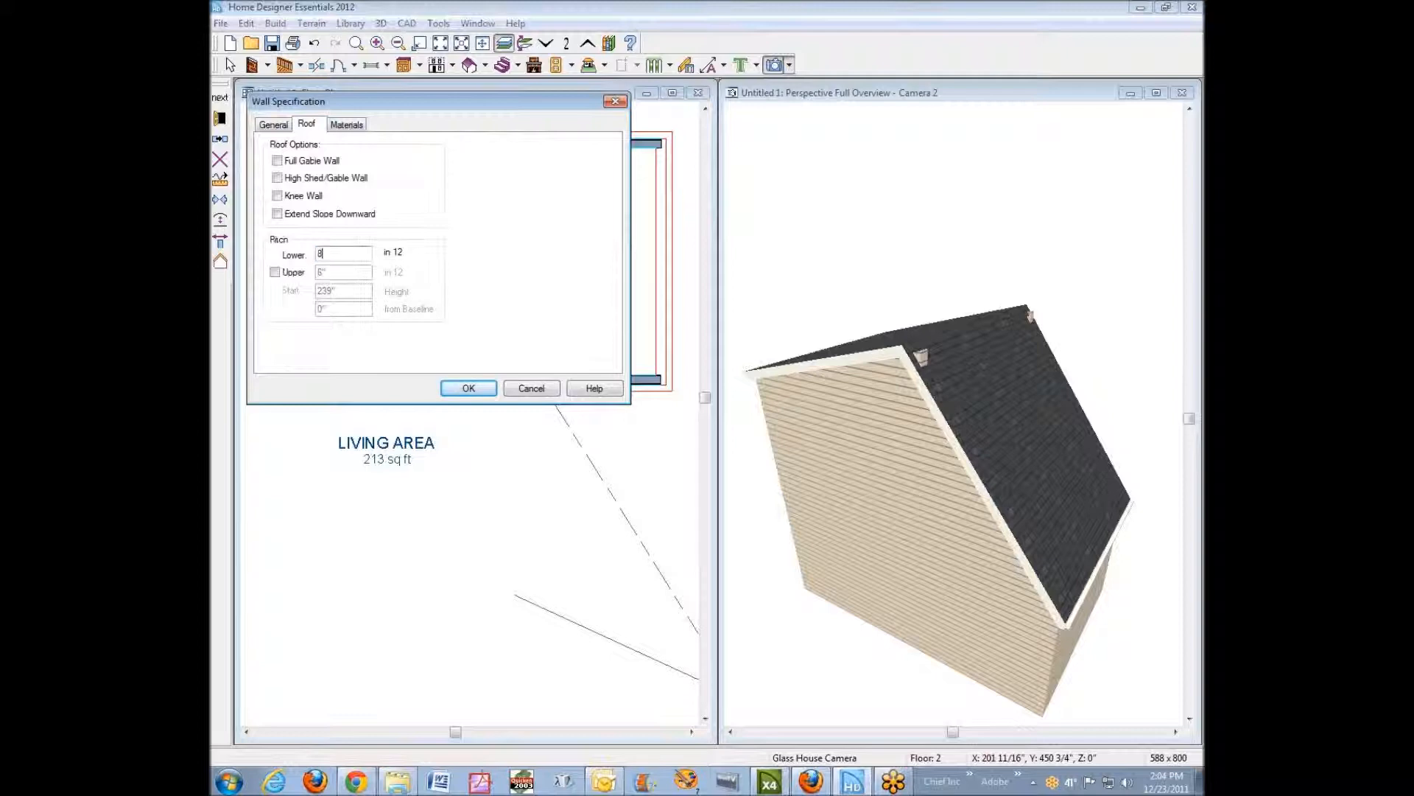
click(476, 389)
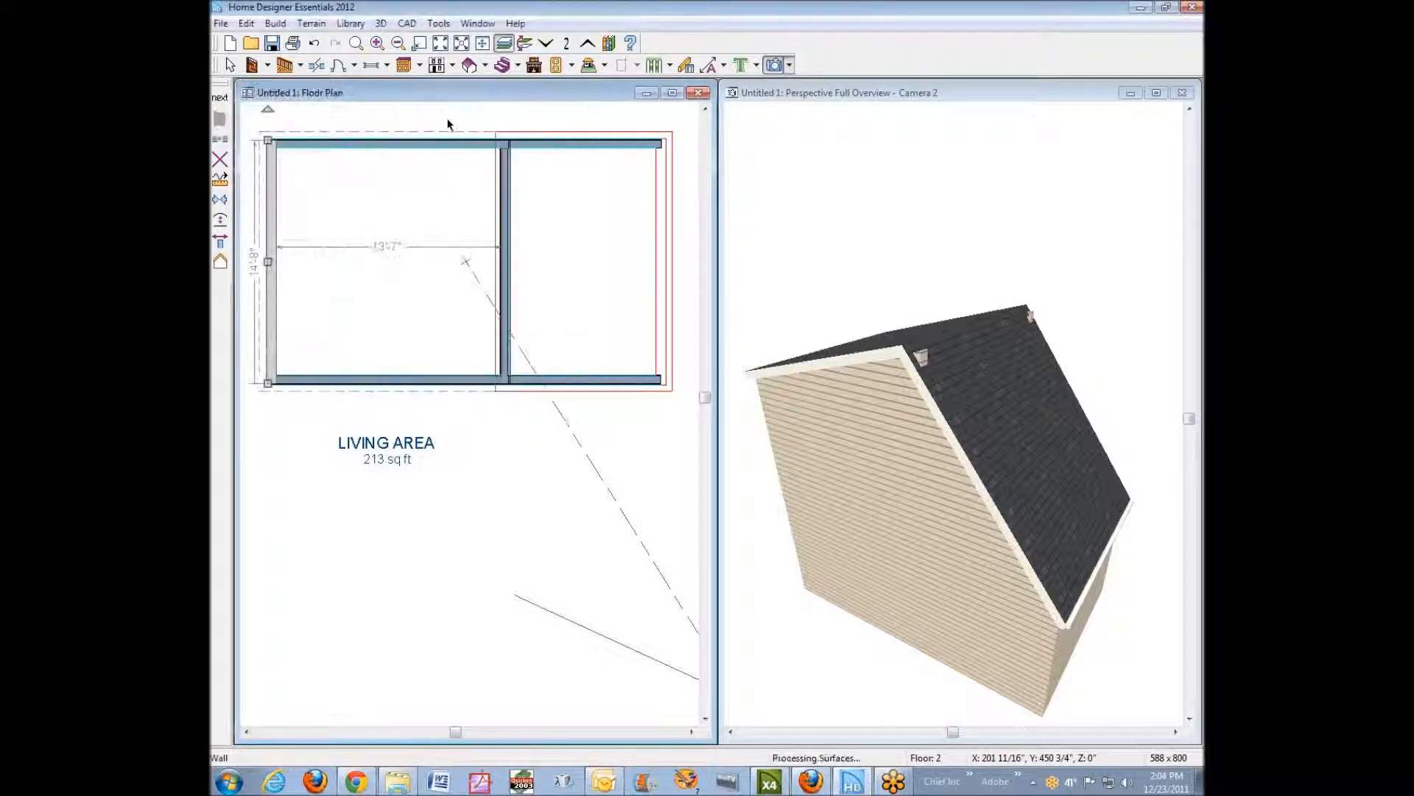
click(469, 65)
click(447, 502)
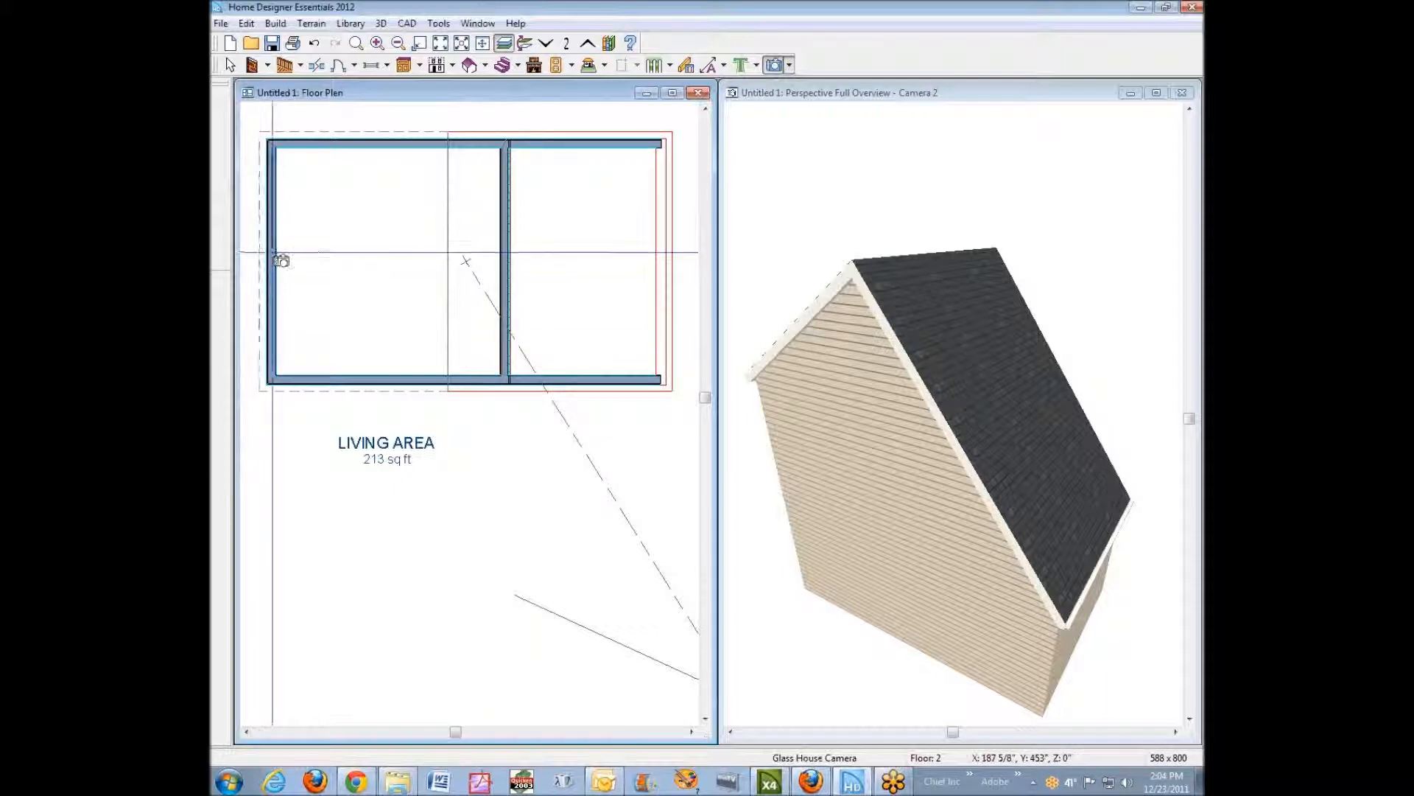
Set the general roof pitch to 12 in 12 and rebuild the roof.
right_click(272, 256)
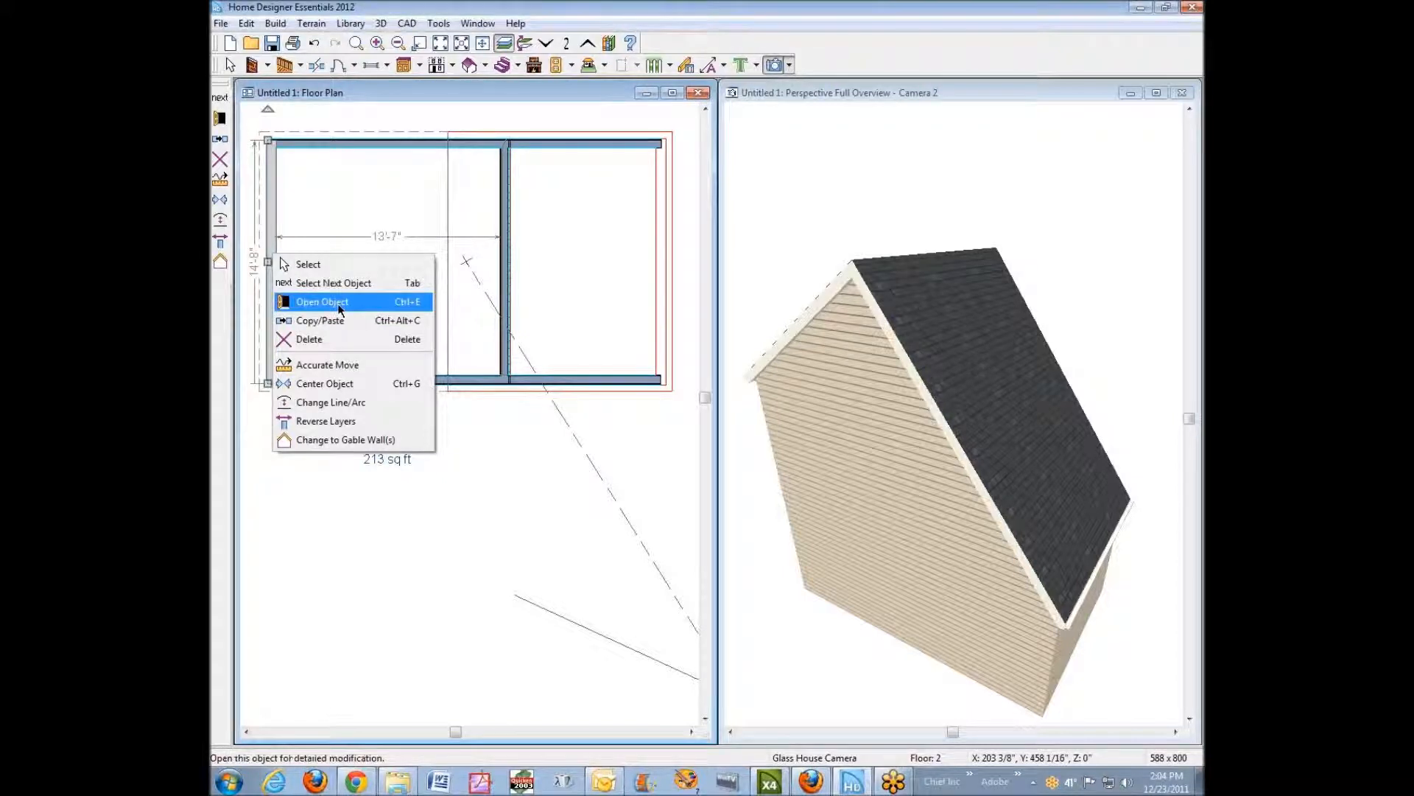
click(536, 86)
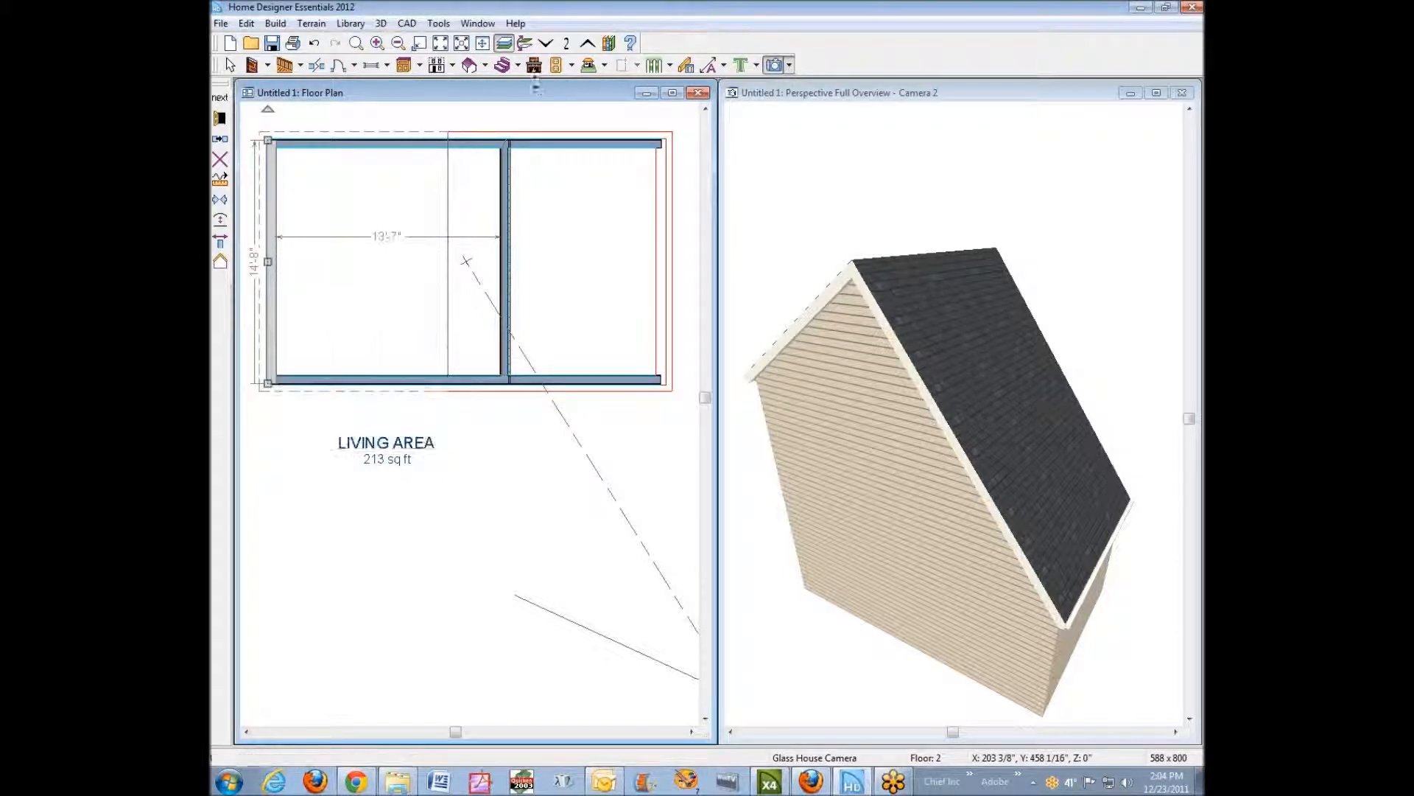
click(469, 66)
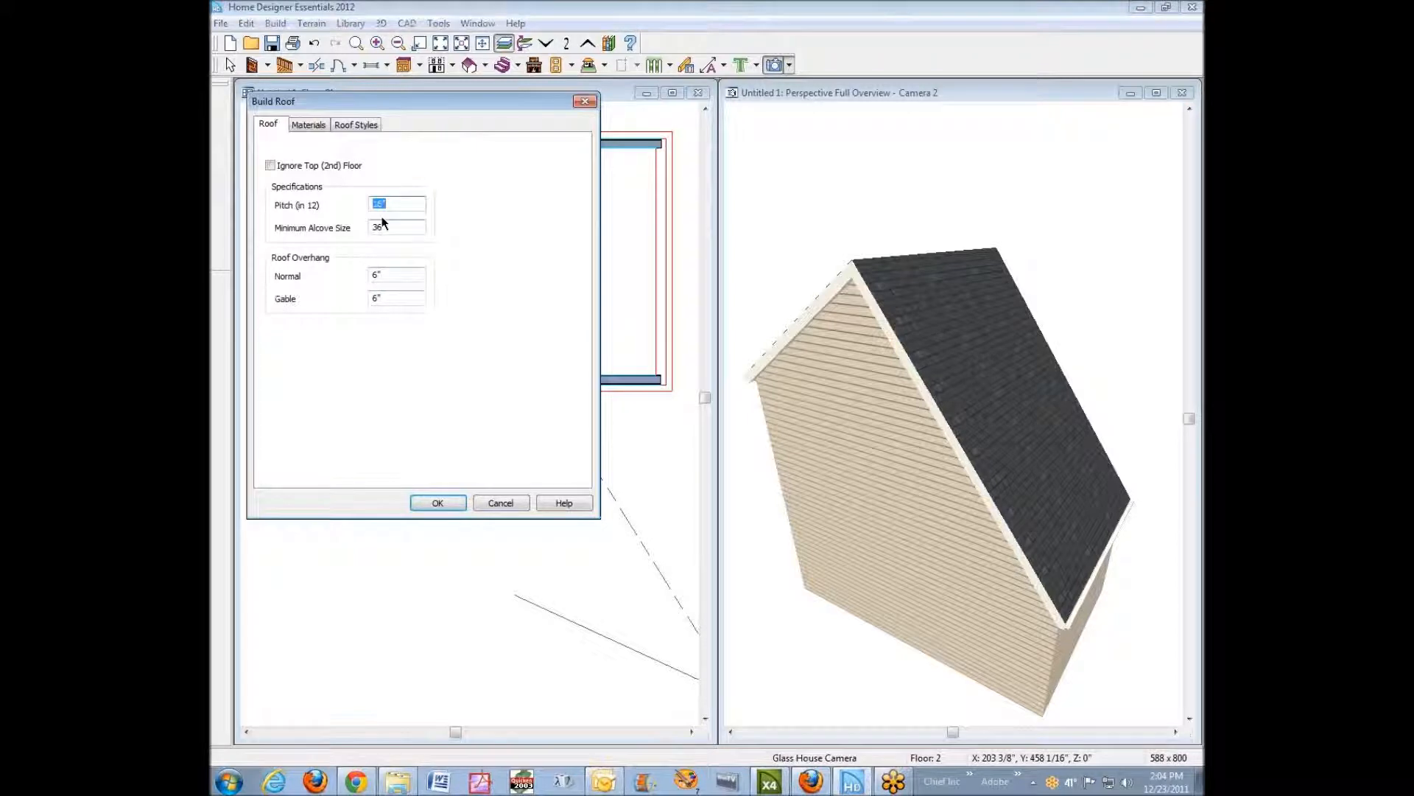
text(12)
click(451, 503)
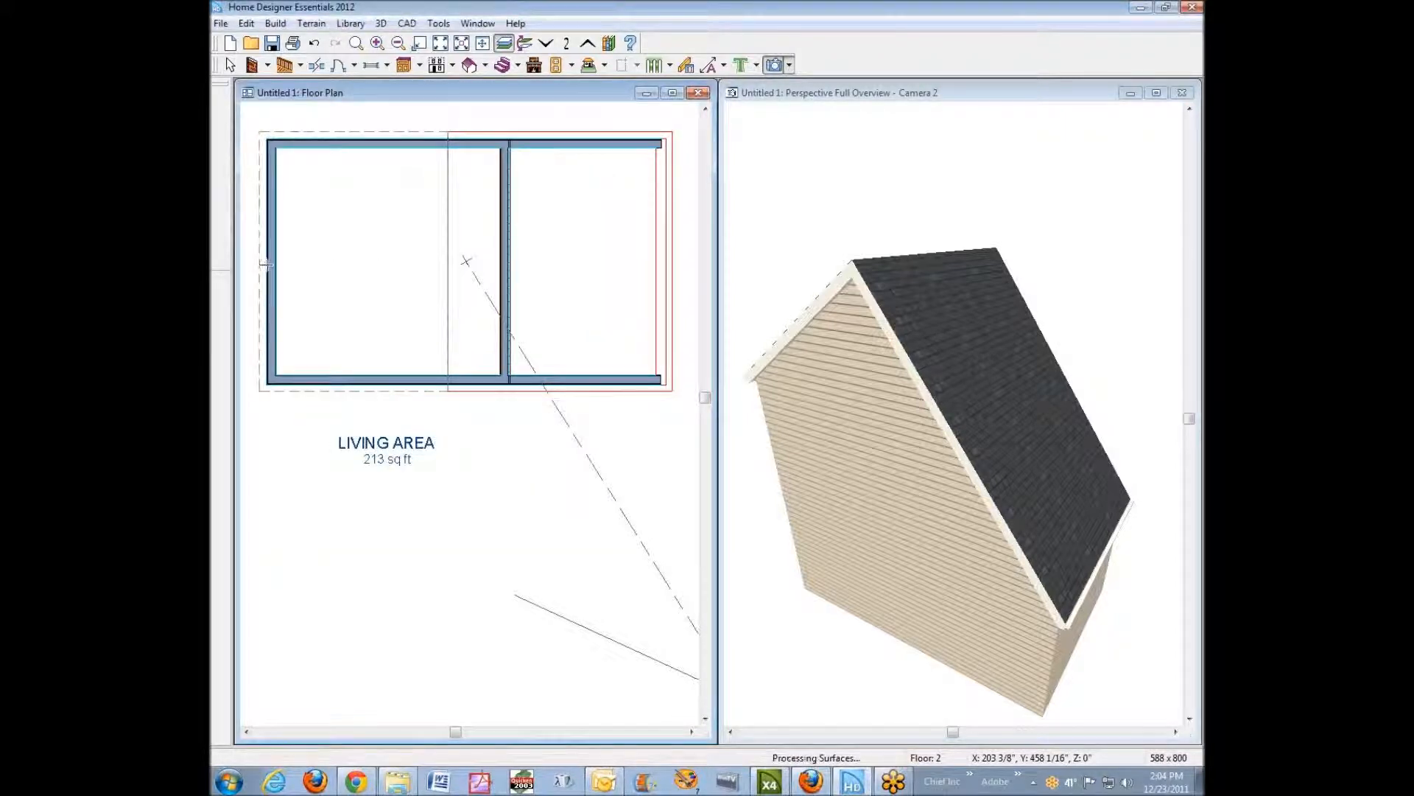
Set the lower roof pitch of the second-floor wall opposite the one-story room to 16 in 12 and rebuild the roof.
right_click(265, 263)
click(343, 315)
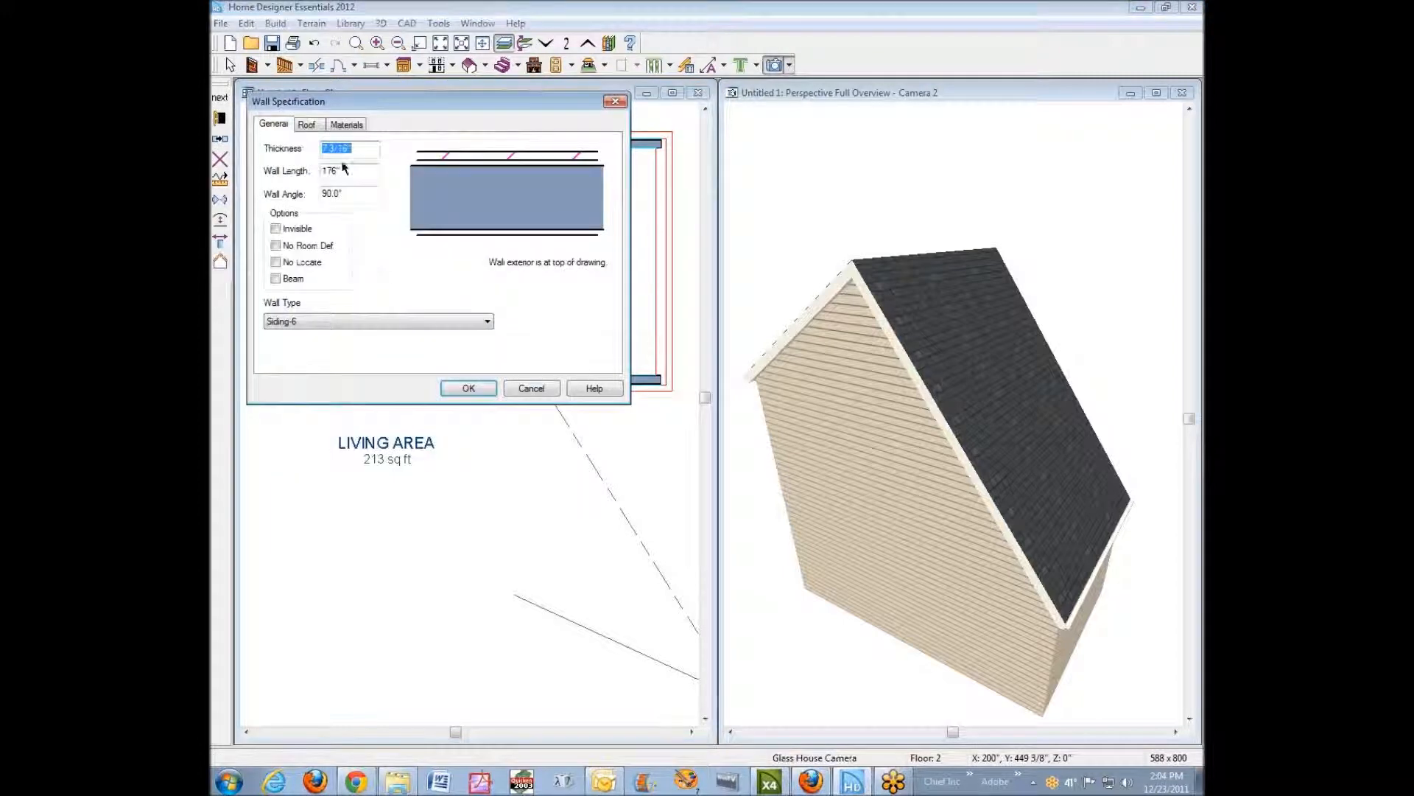
click(305, 125)
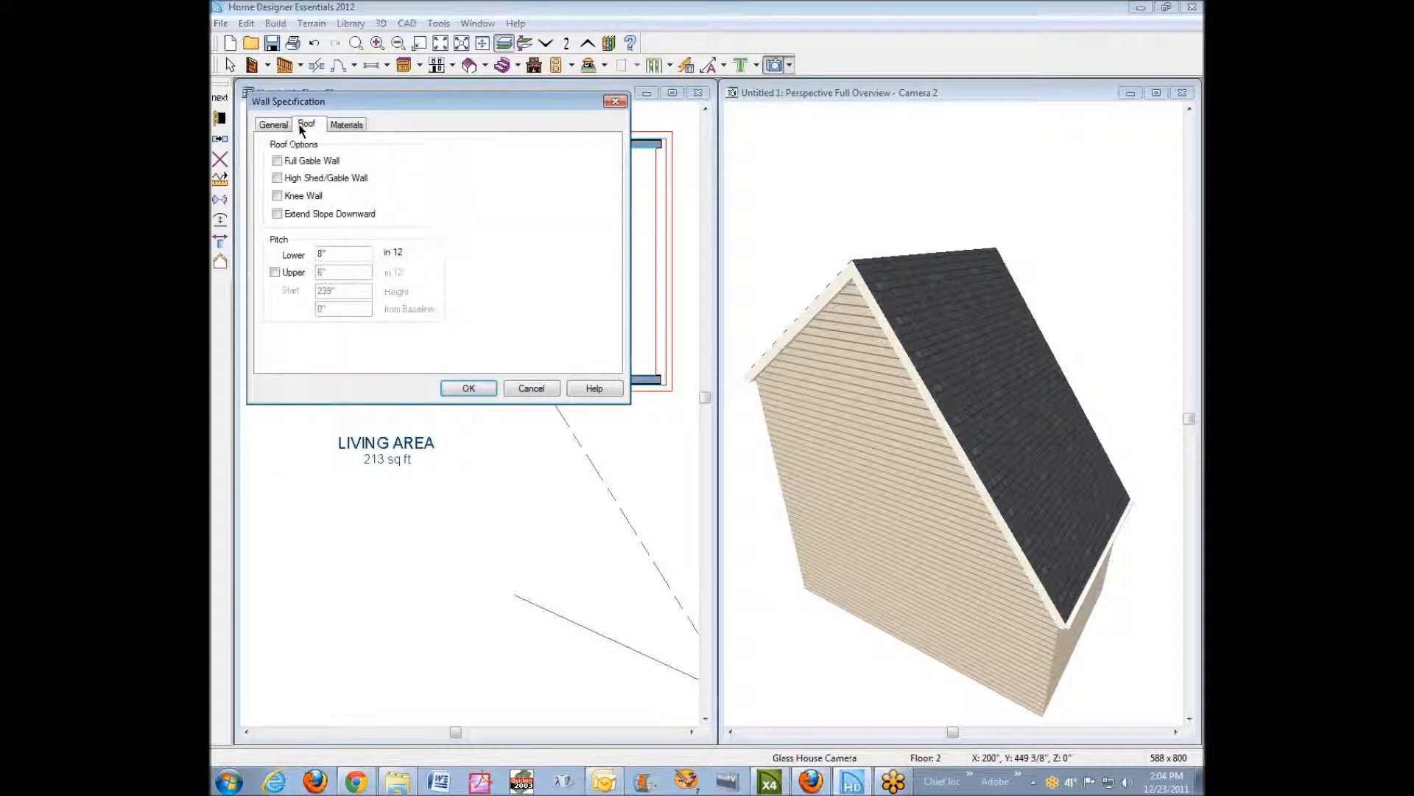
double_click(331, 253)
text(16)
click(468, 387)
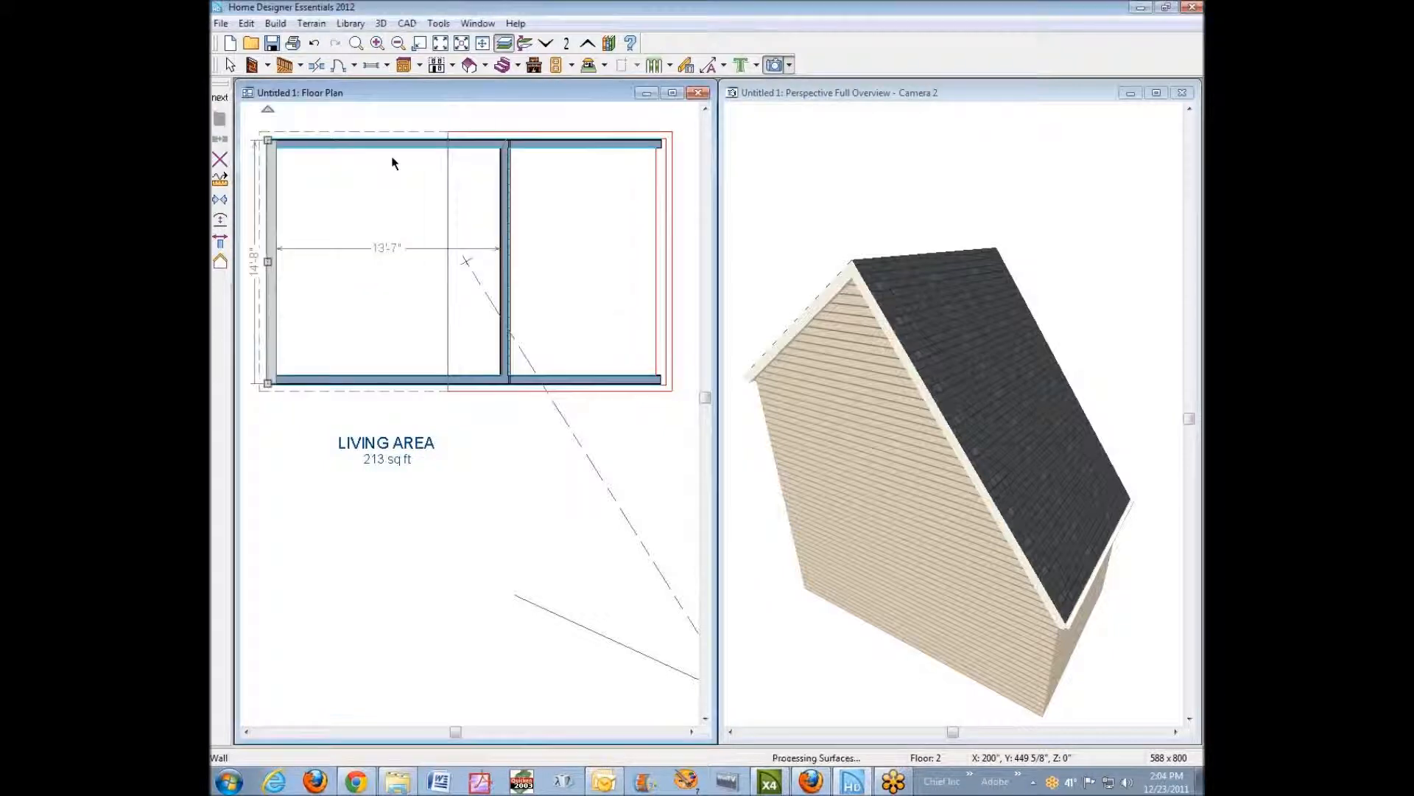
click(469, 66)
click(444, 502)
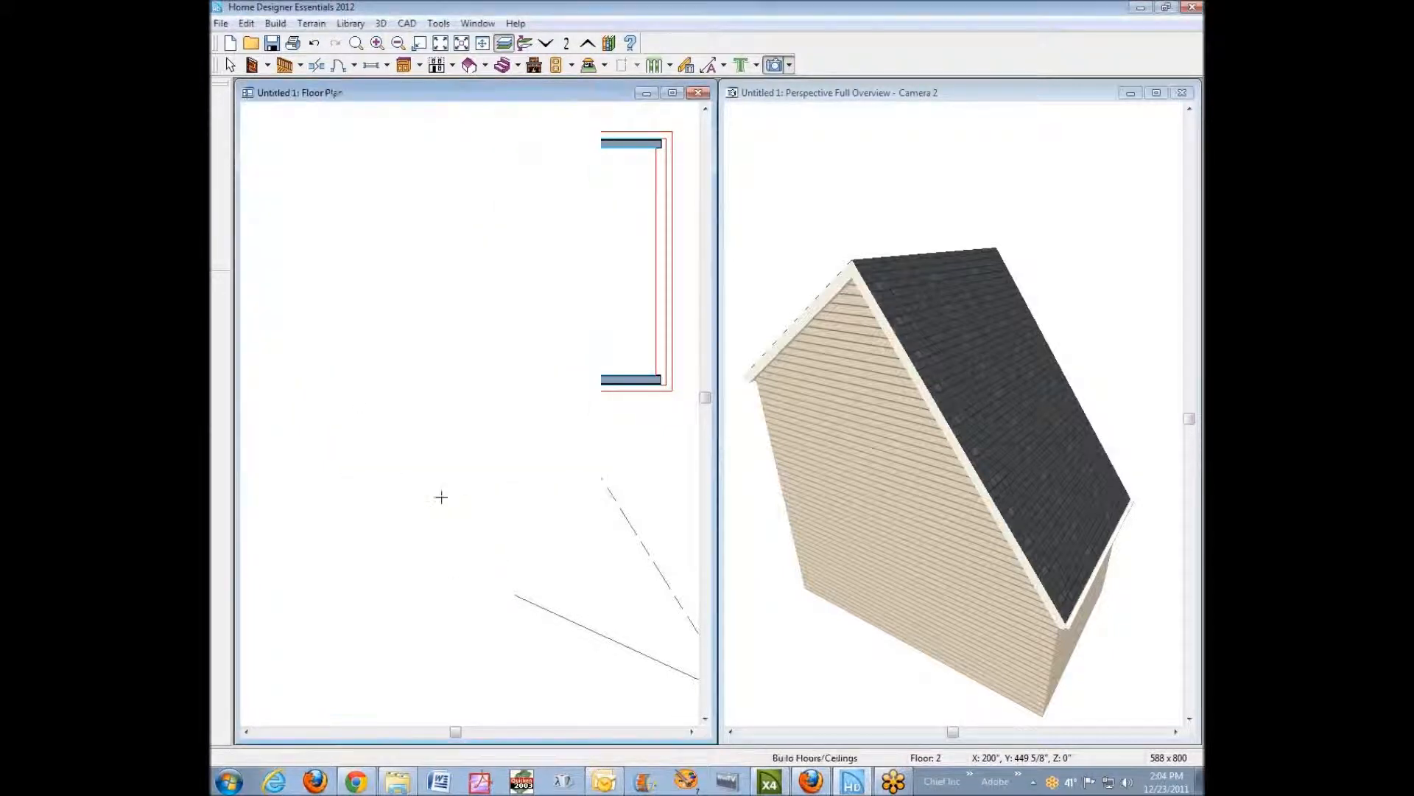